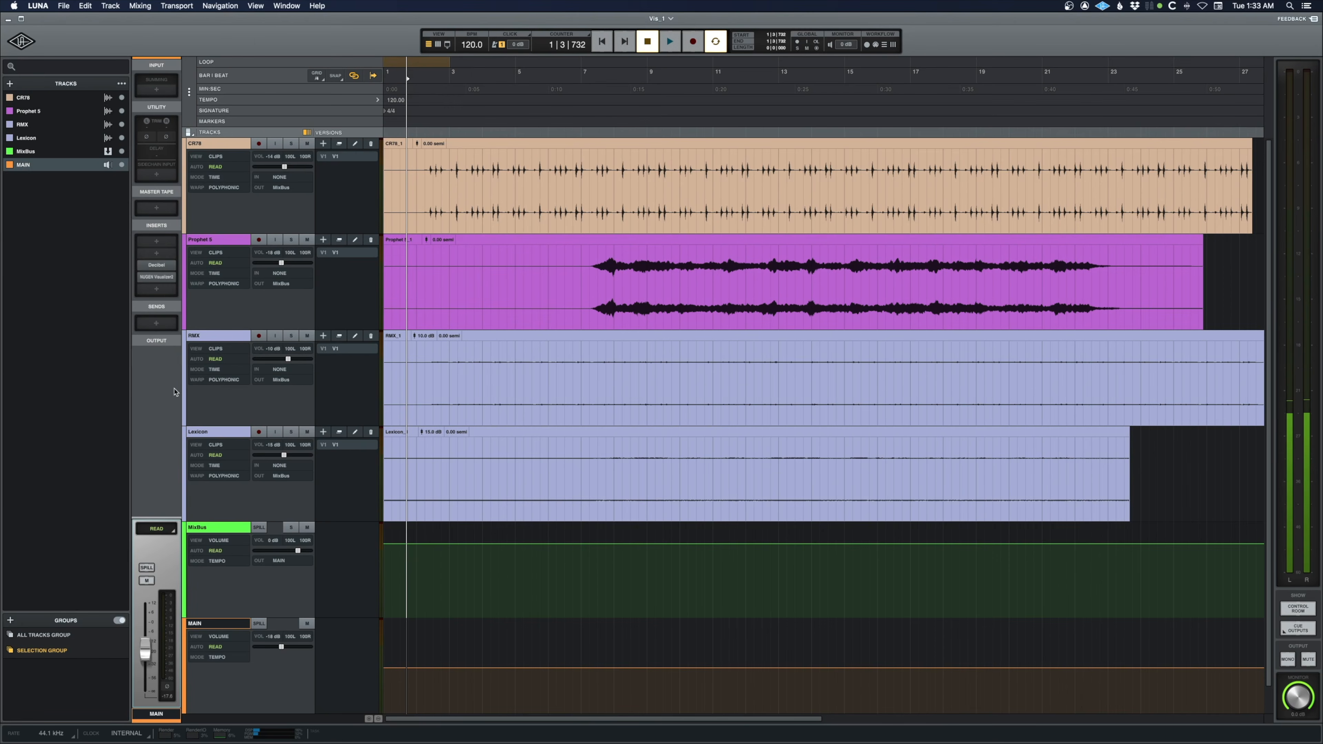
Open the Decibel insert on the MAIN track and load its default preset
{"action": "left_click", "coordinate": [156, 266]}
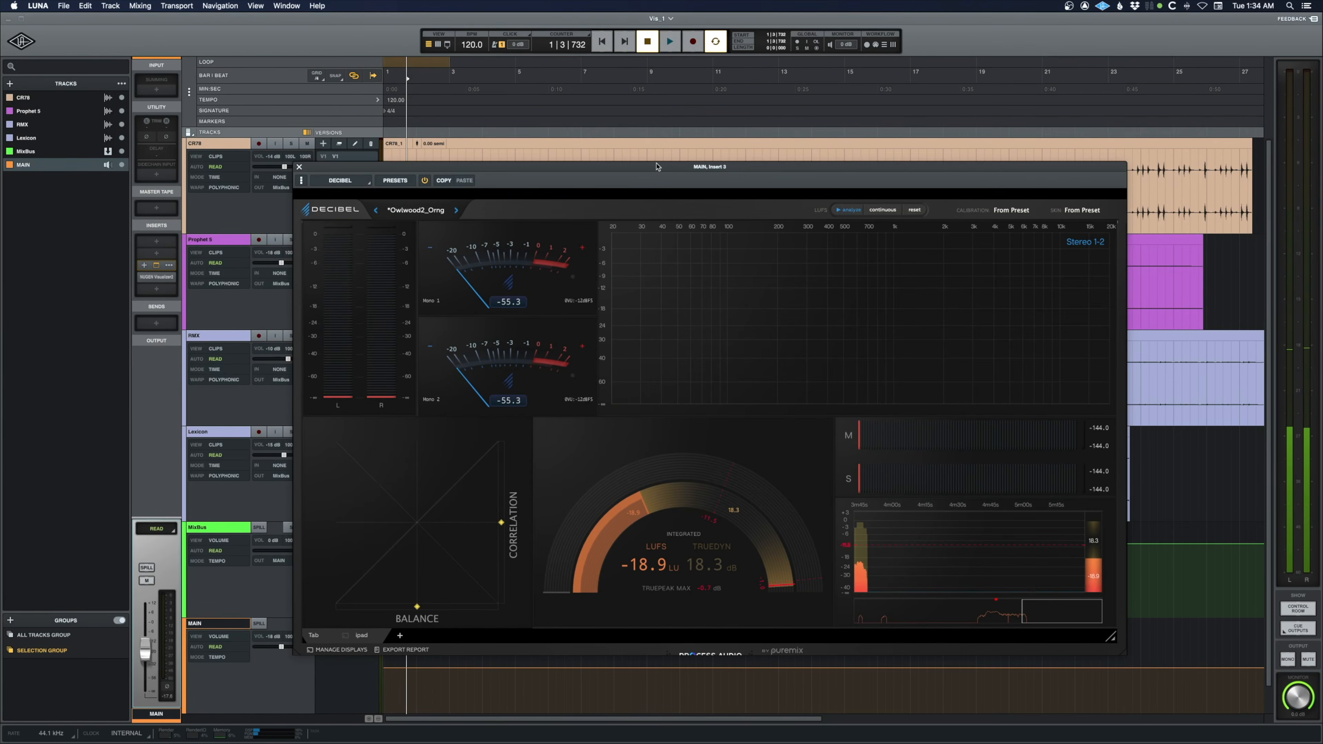
{"action": "left_click_drag", "start_coordinate": [655, 169], "coordinate": [643, 158]}
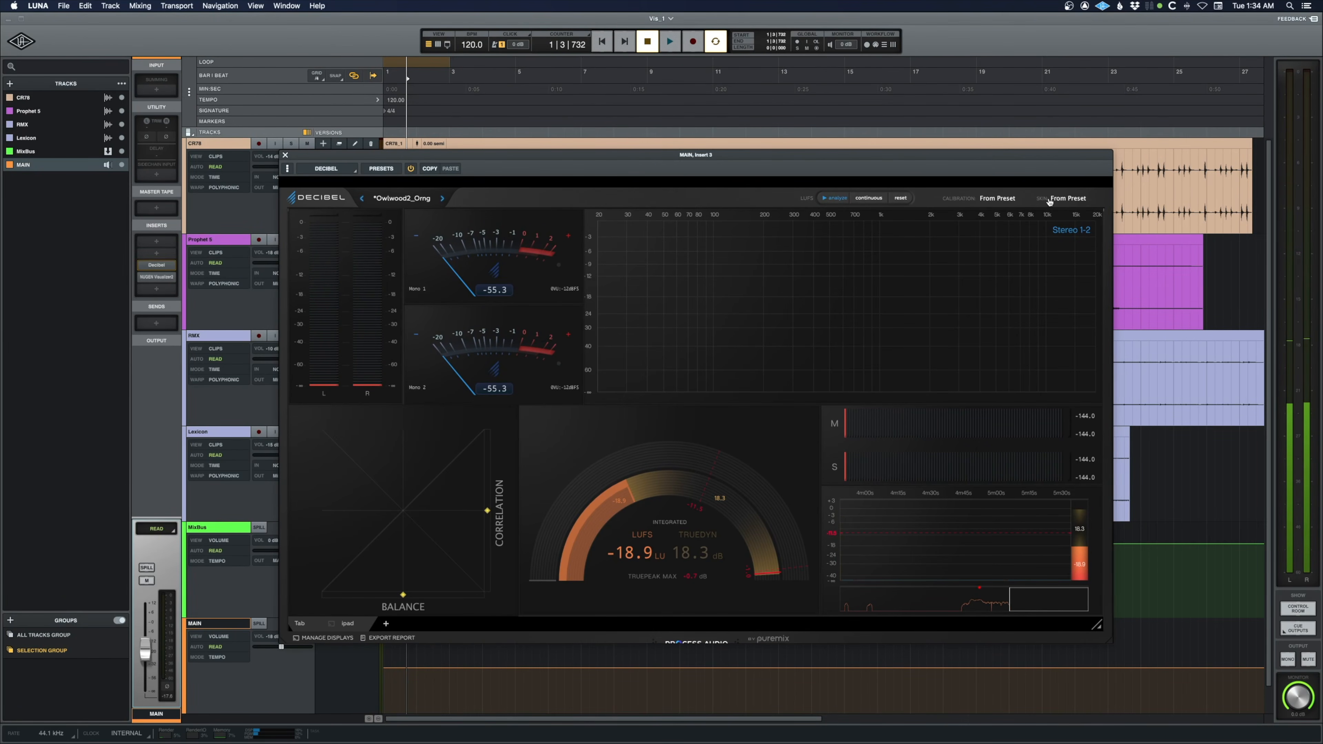
{"action": "left_click", "coordinate": [406, 201]}
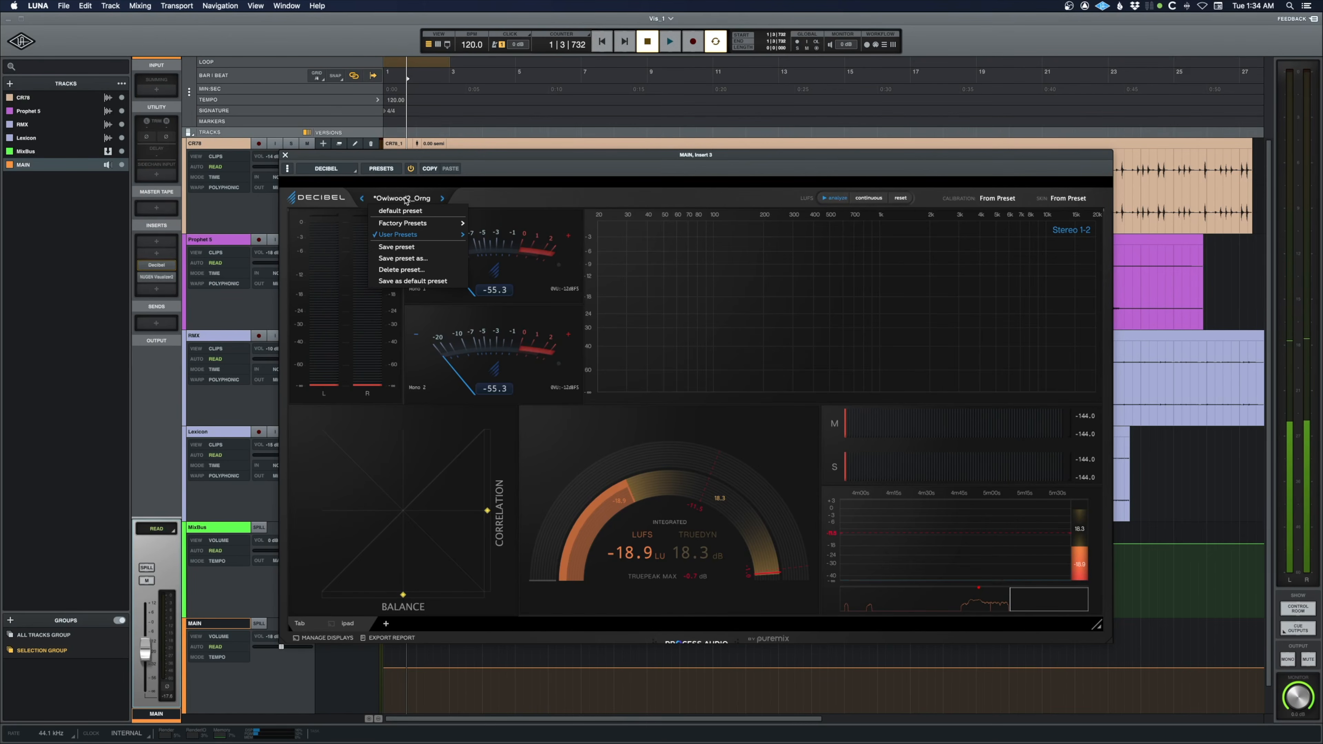
{"action": "left_click", "coordinate": [406, 211]}
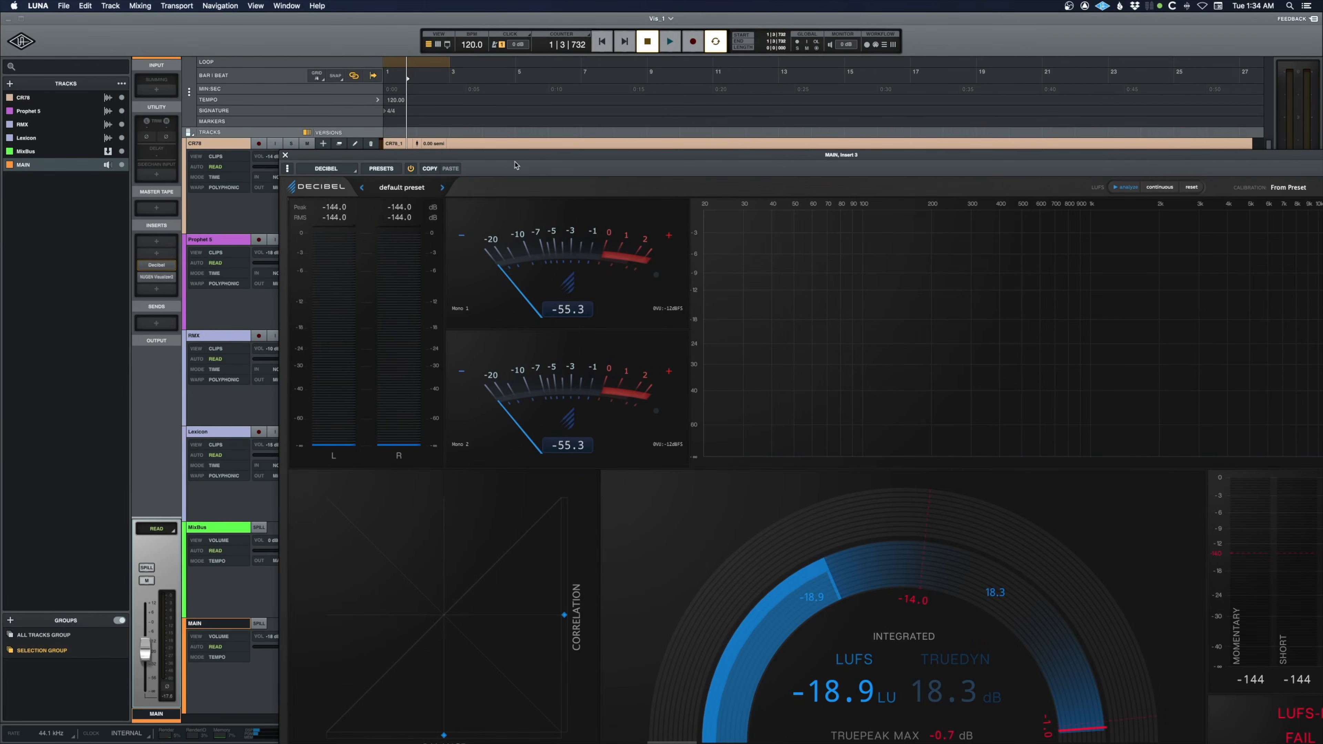
Shrink the Decibel window and reposition it over the arrangement so that all its meters fit on screen
{"action": "left_click_drag", "start_coordinate": [518, 158], "coordinate": [380, 64]}
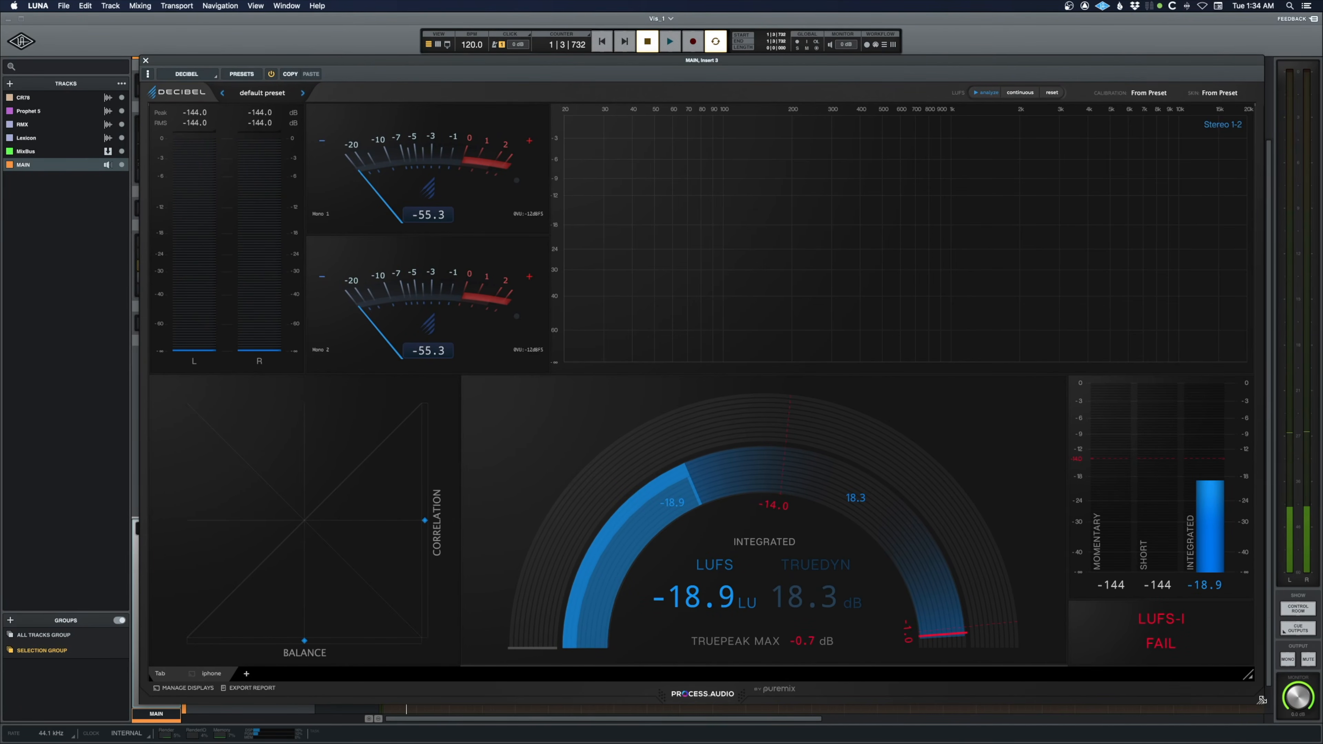
{"action": "left_click_drag", "start_coordinate": [1261, 700], "coordinate": [1079, 627]}
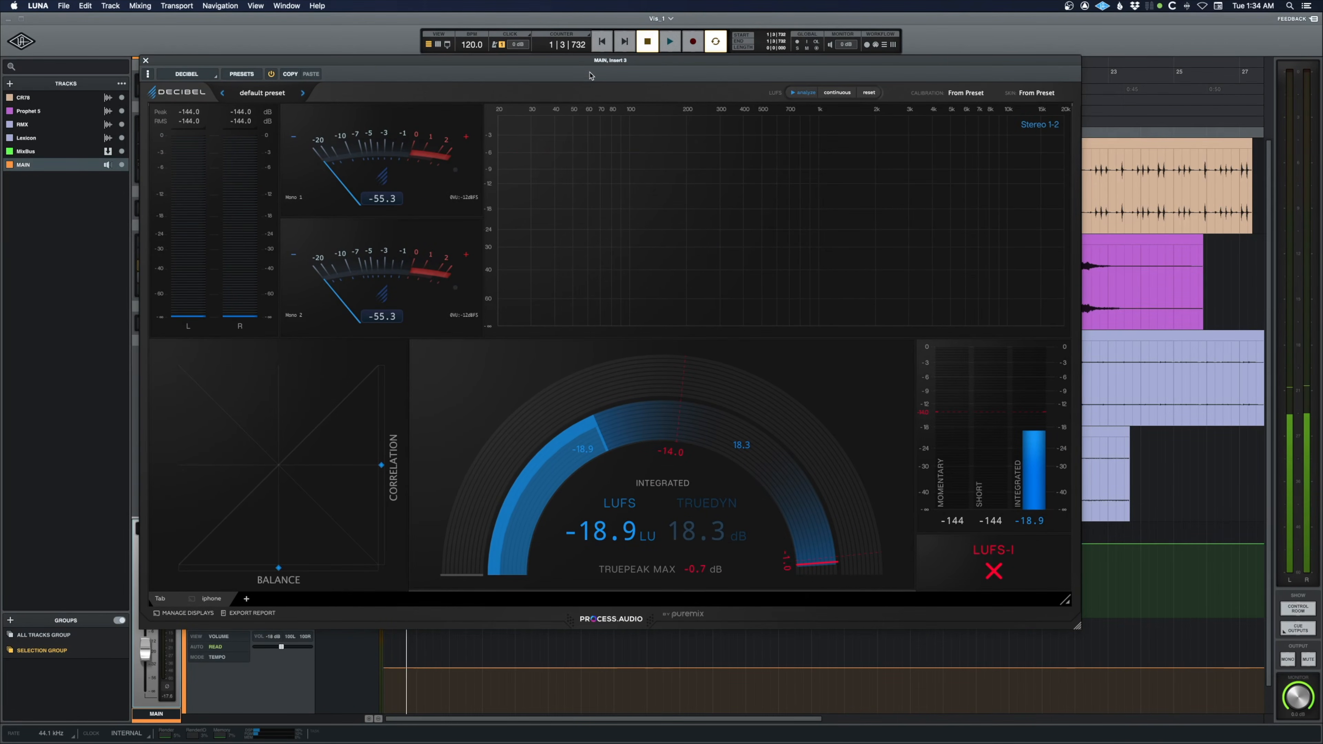
{"action": "left_click_drag", "start_coordinate": [585, 62], "coordinate": [668, 110]}
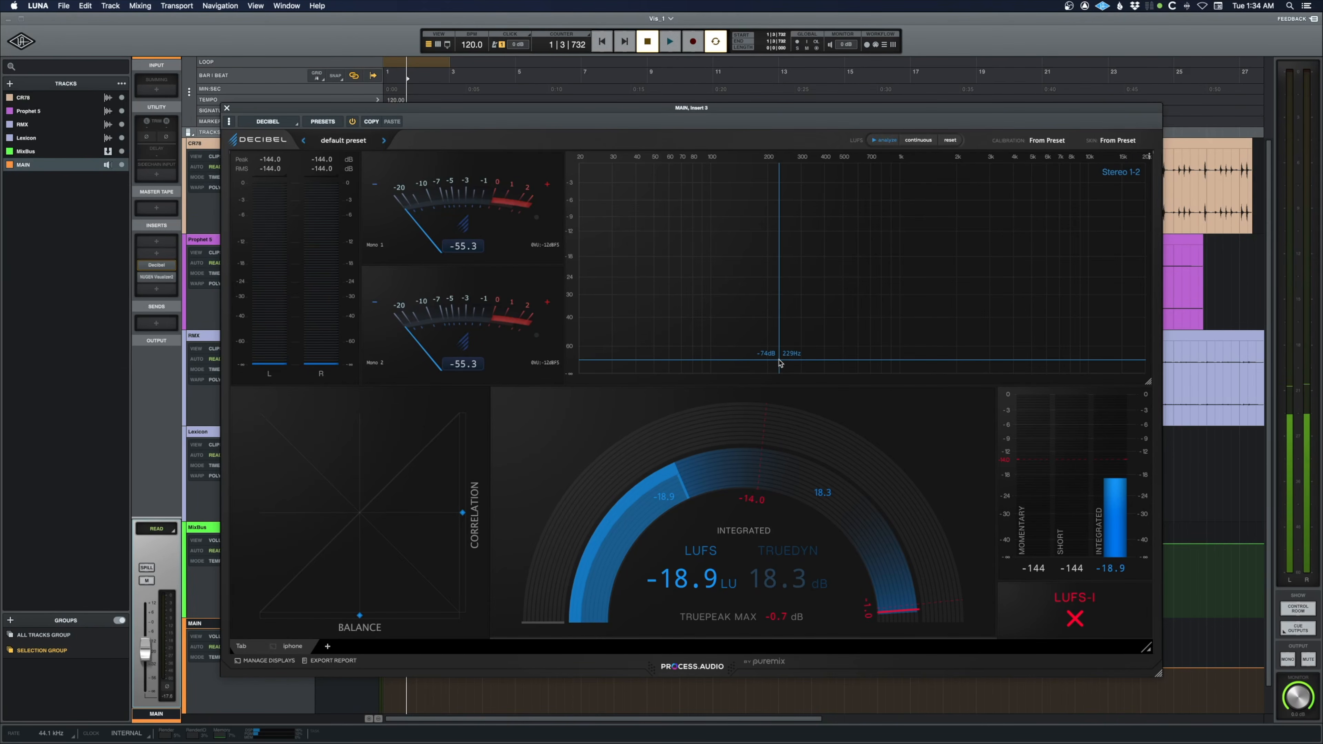
Load the Owlwood2_Orng user preset in Decibel and reposition the plug-in window below the CR78 track's header
{"action": "left_click", "coordinate": [339, 143]}
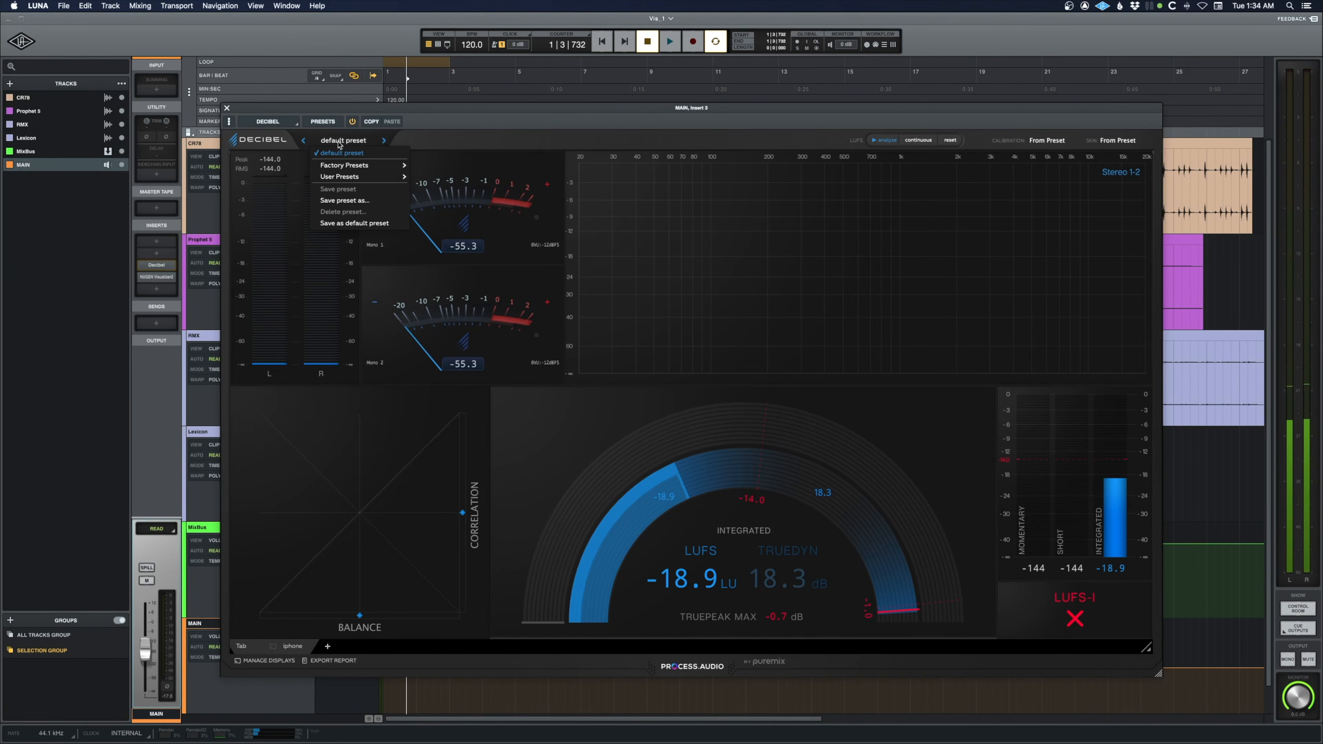
{"action": "mouse_move", "coordinate": [343, 166]}
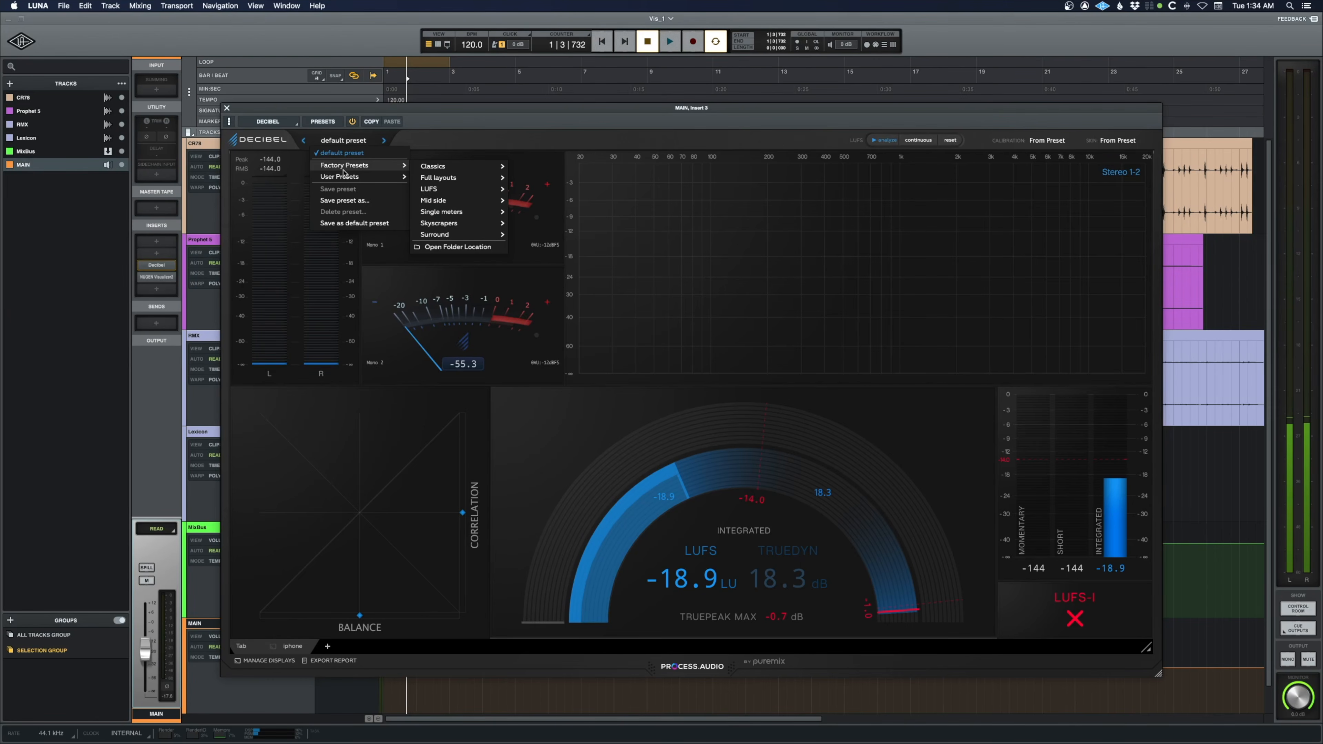
{"action": "left_click", "coordinate": [453, 213]}
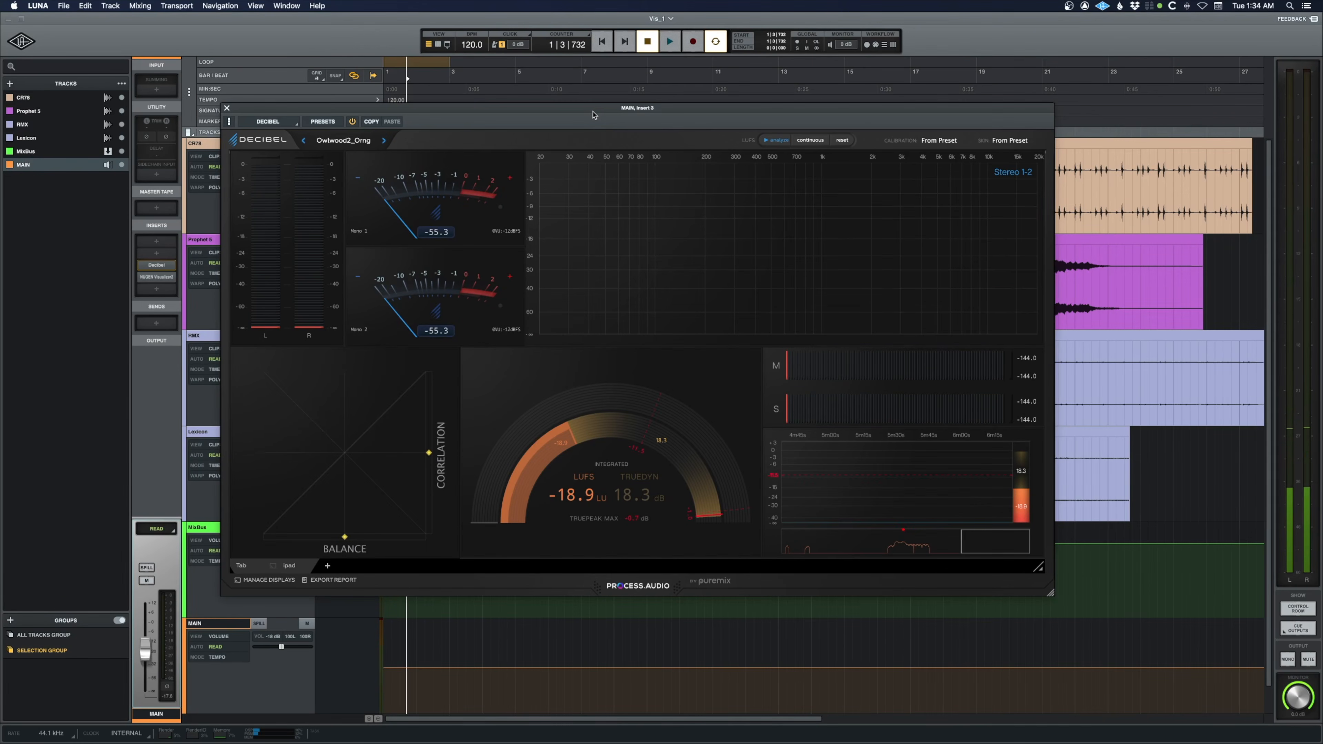
{"action": "left_click_drag", "start_coordinate": [593, 113], "coordinate": [665, 164]}
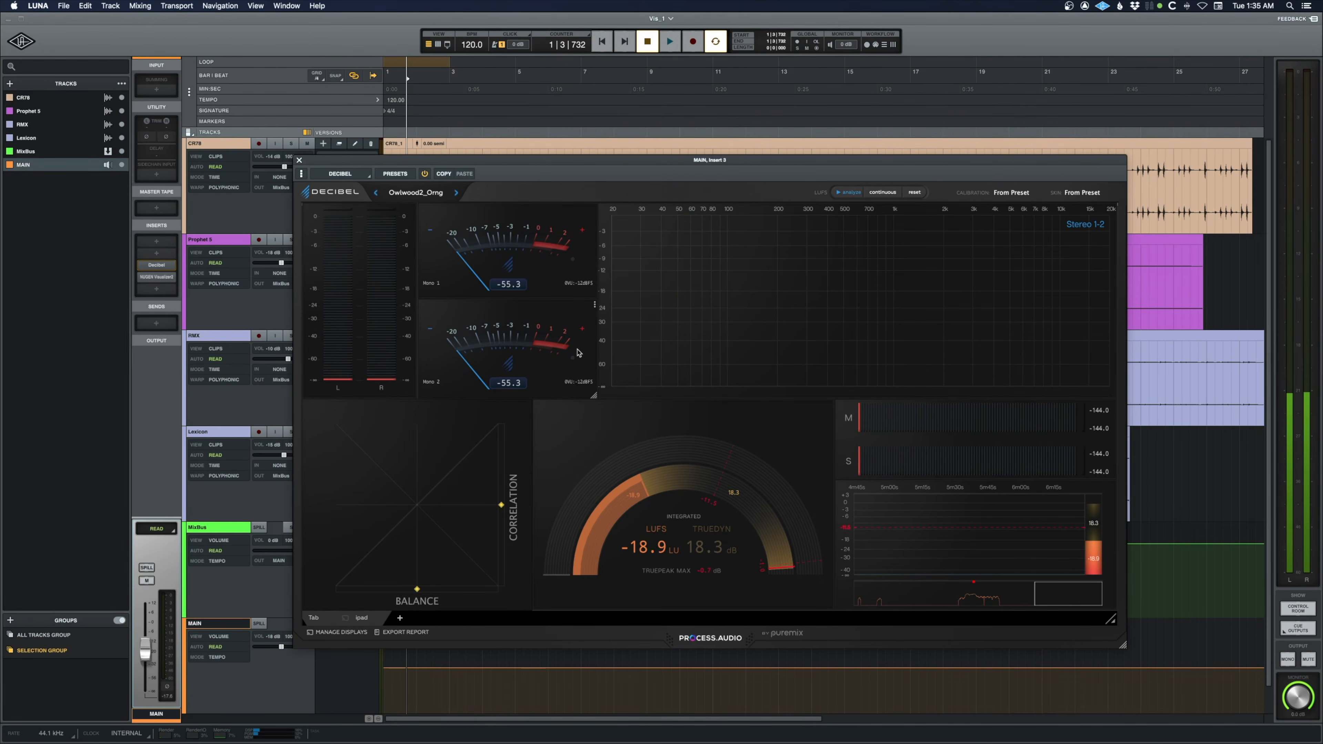
{"action": "left_click_drag", "start_coordinate": [485, 161], "coordinate": [457, 184]}
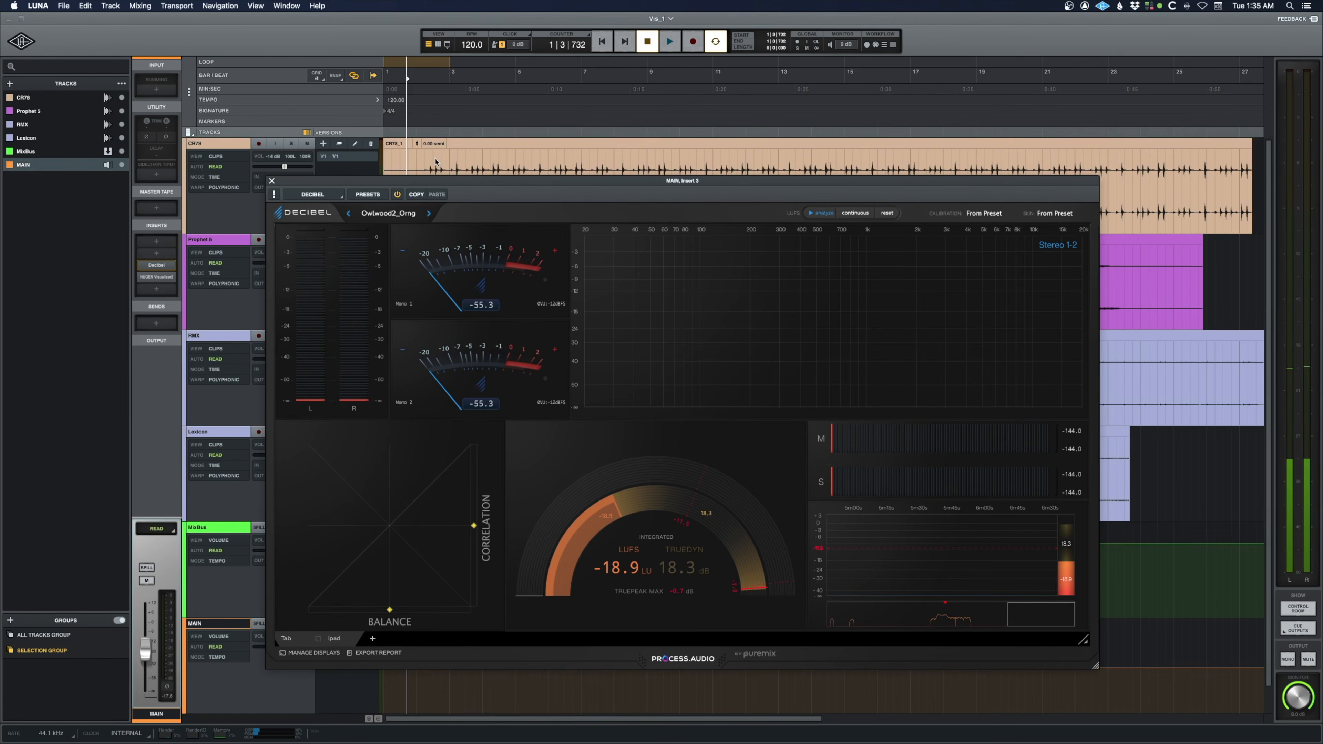
Play the session twice, examining Decibel's level meters, spectrum, phase scope and loudness history, and stop playback each time
{"action": "key", "text": "space"}
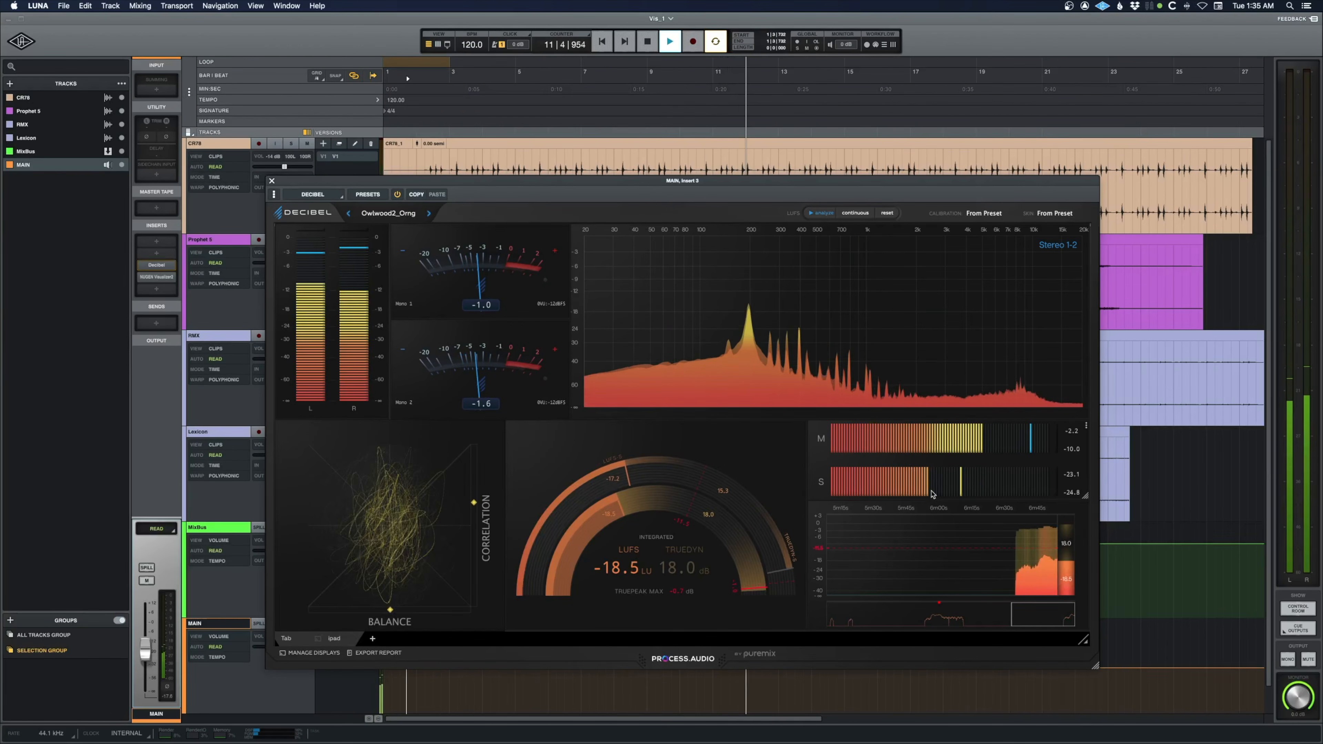
{"action": "key", "text": "space"}
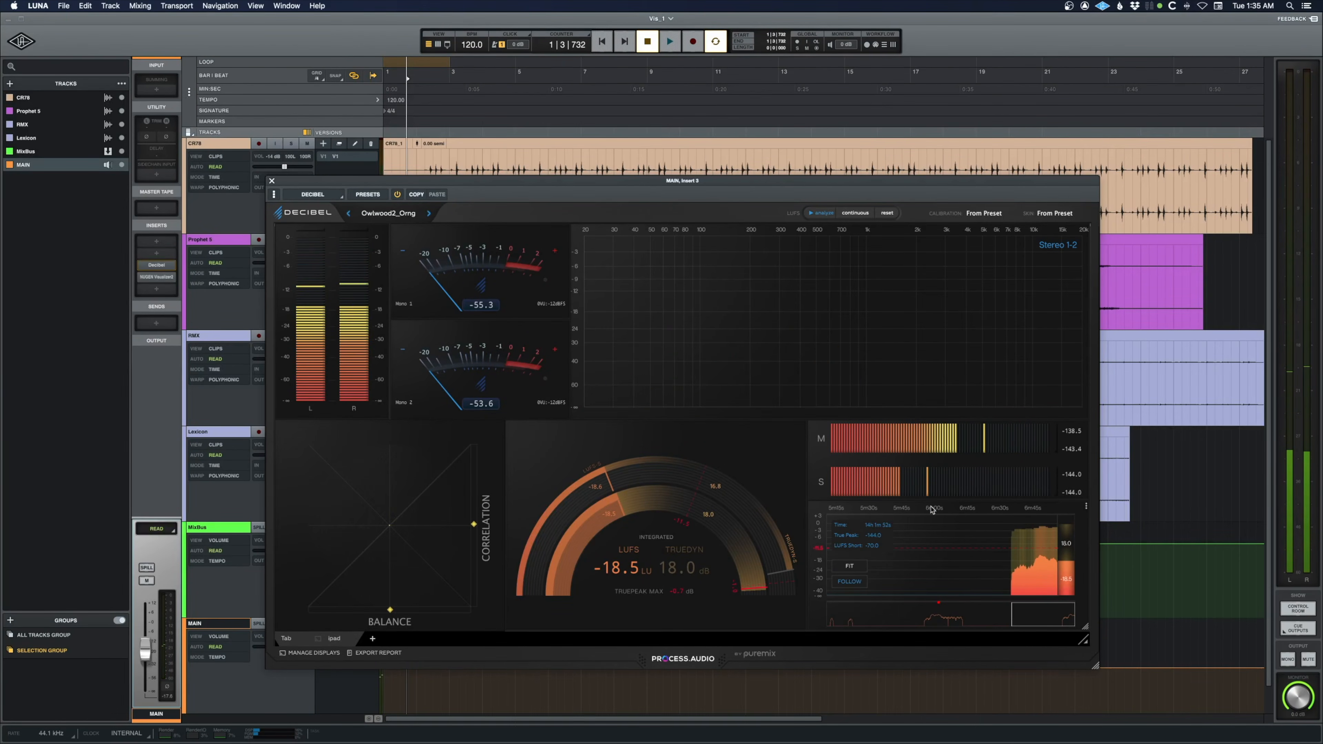
{"action": "mouse_move", "coordinate": [1010, 568]}
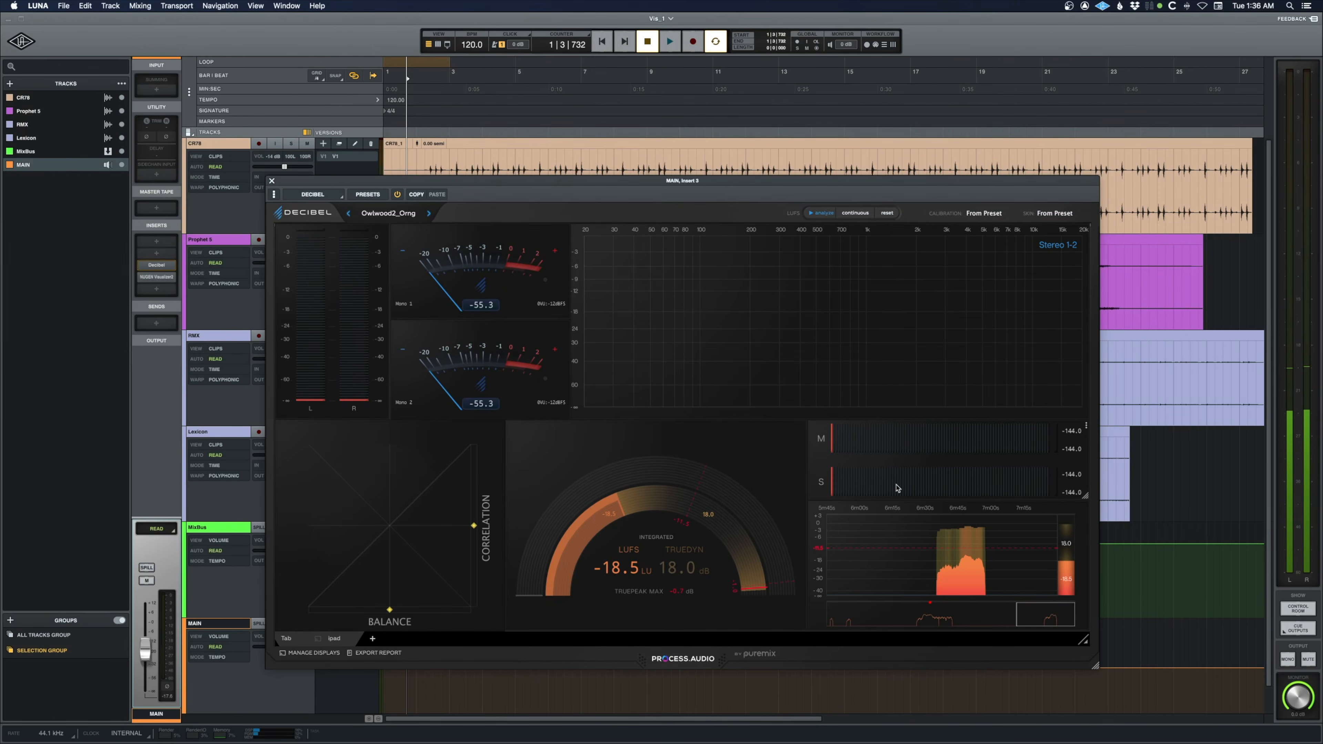
{"action": "key", "text": "space"}
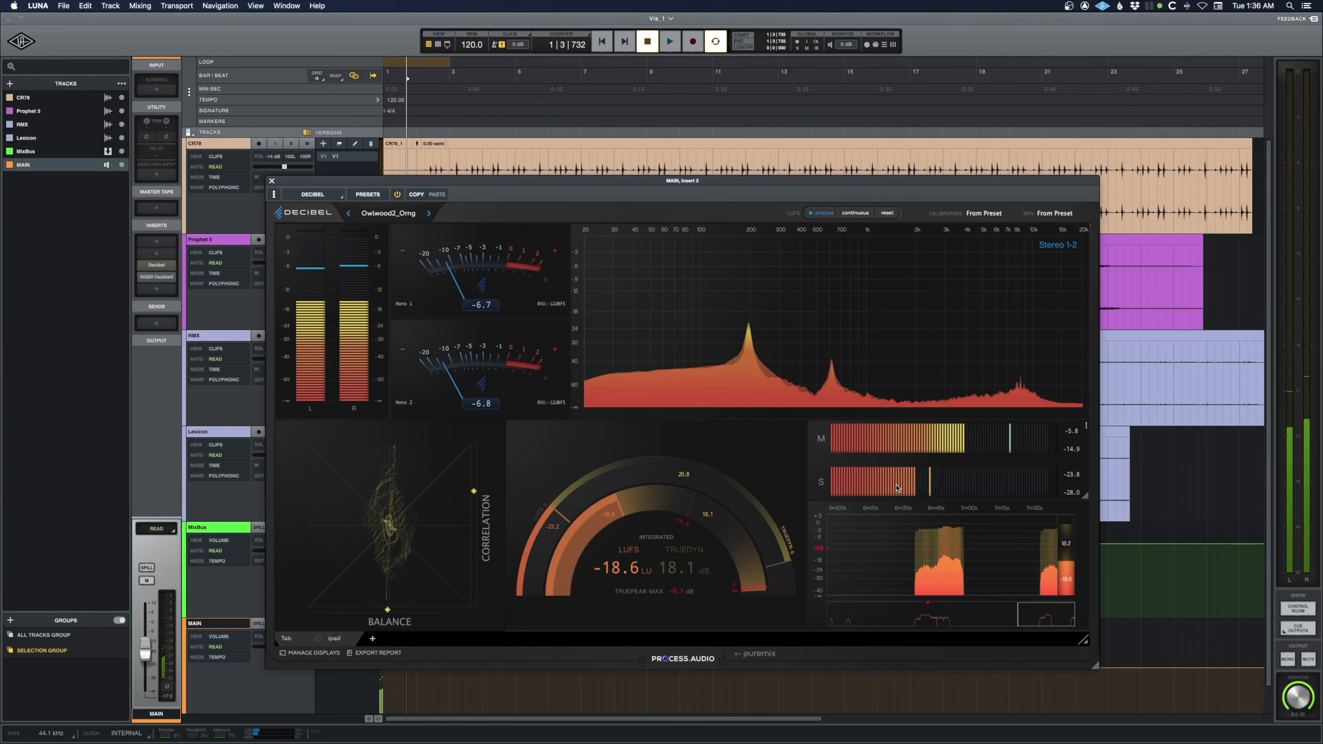
{"action": "key", "text": "space"}
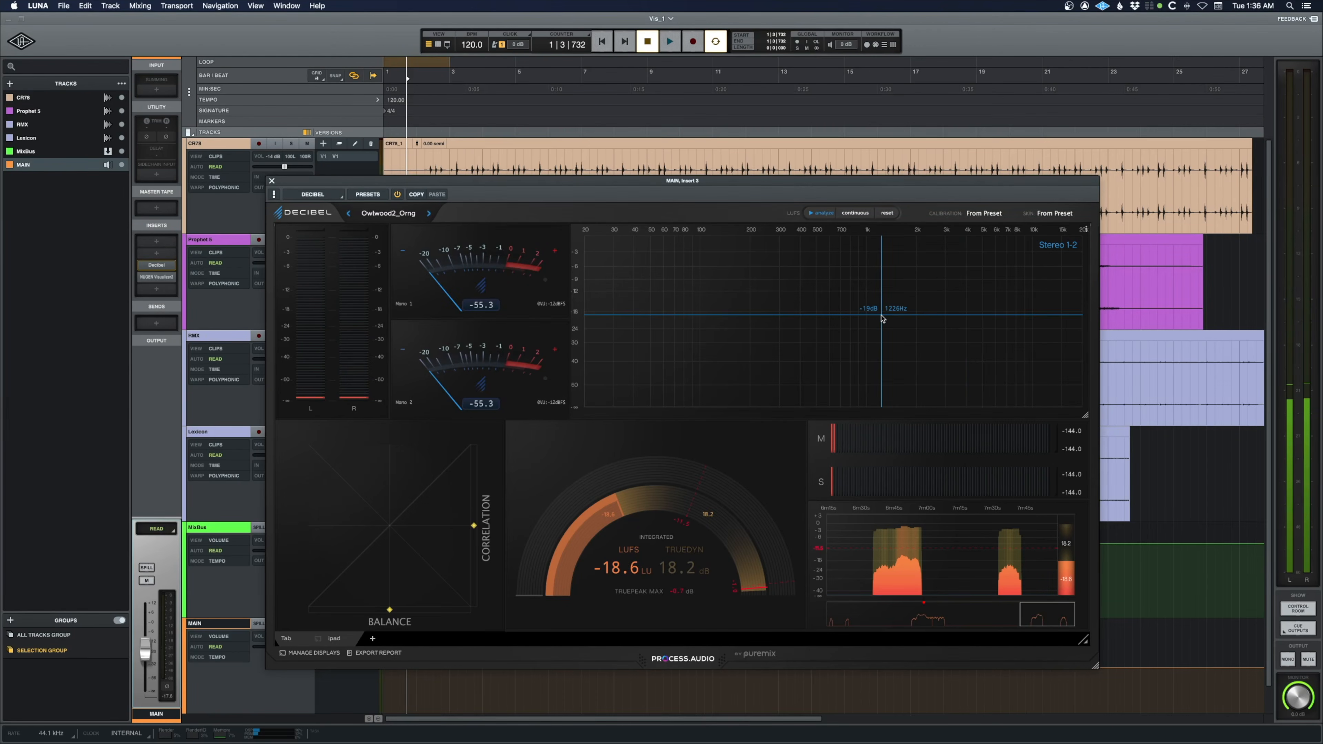
Replace Decibel's stereo spectrum display by deleting it and adding a new Spectrum Analyzer module sized to fill the empty area
{"action": "left_click", "coordinate": [1086, 232]}
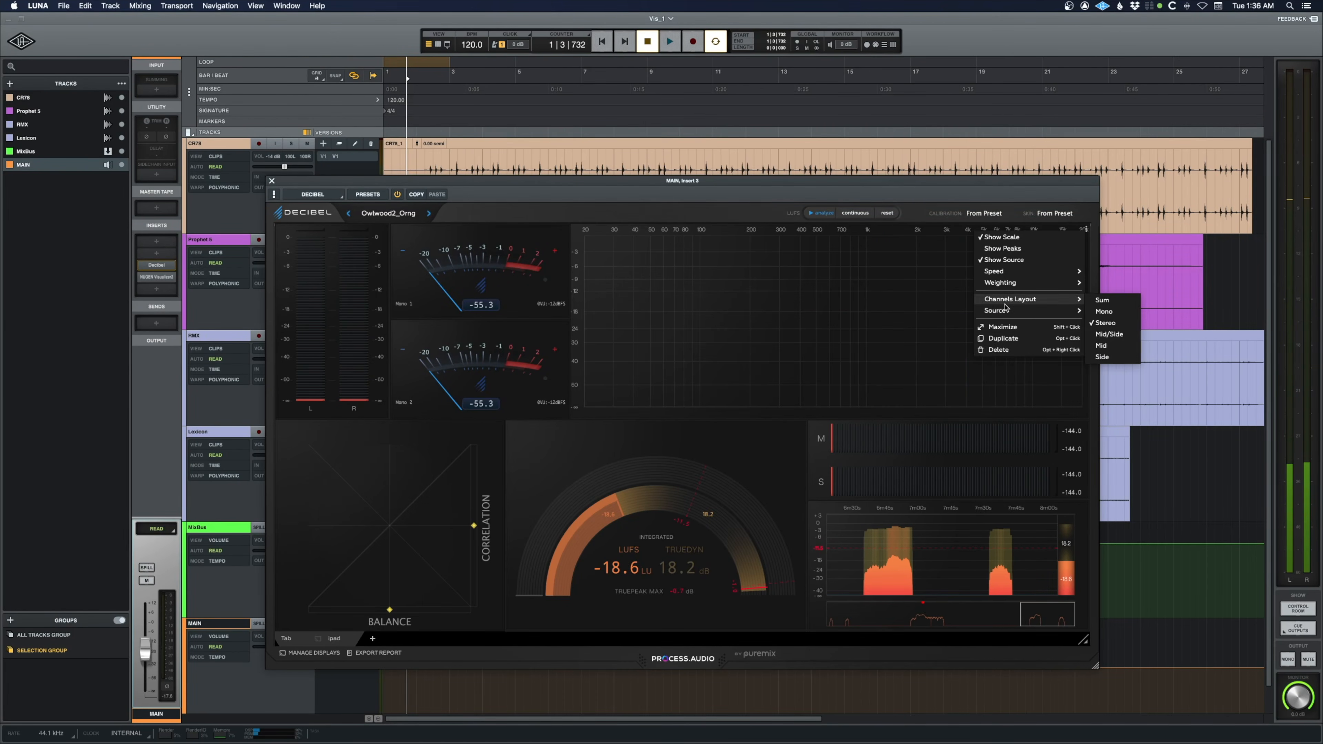
{"action": "left_click", "coordinate": [999, 350]}
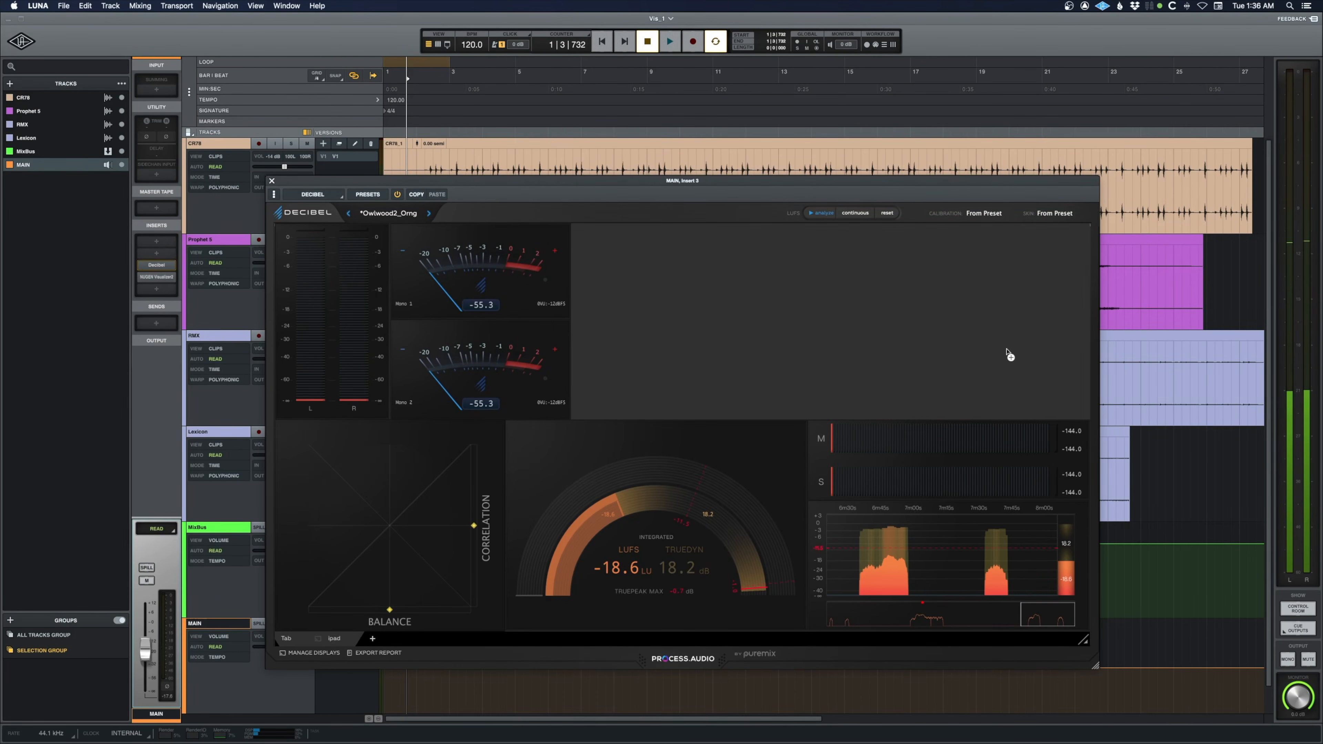
{"action": "left_click", "coordinate": [796, 316]}
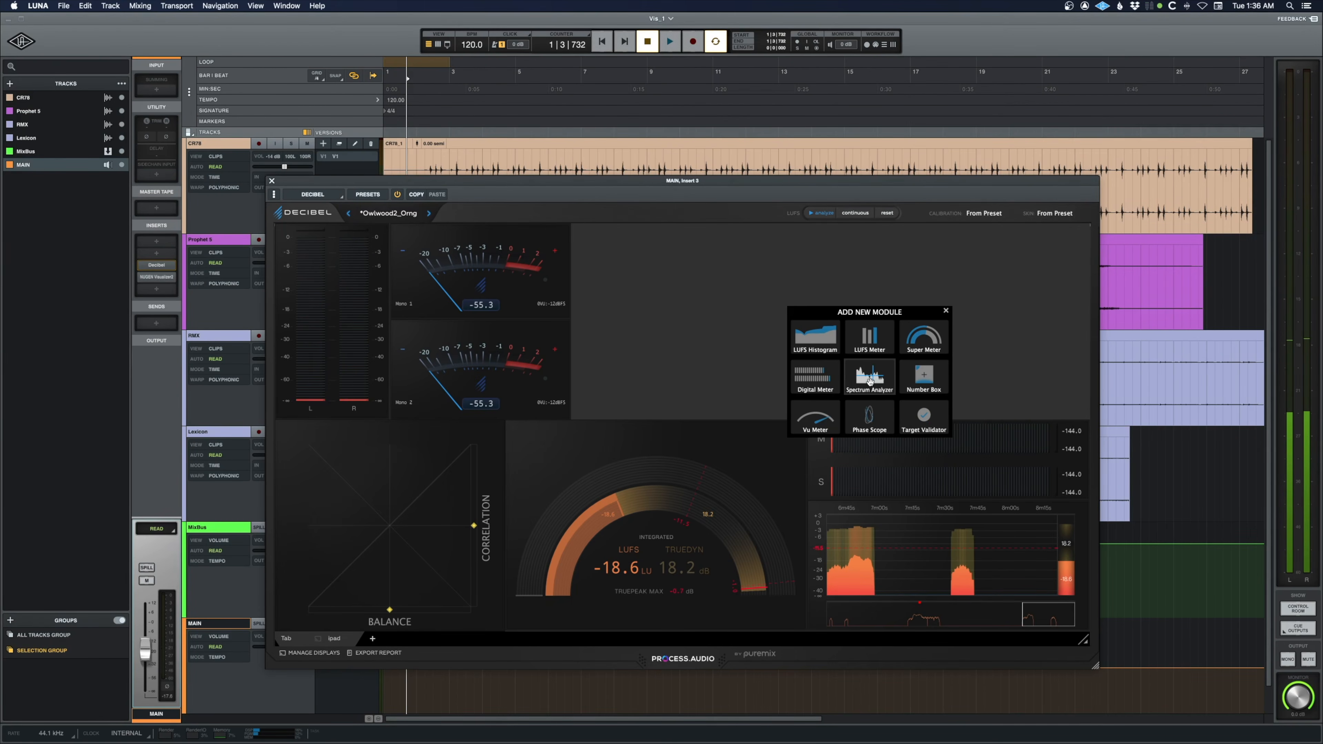
{"action": "left_click", "coordinate": [870, 382]}
{"action": "left_click_drag", "start_coordinate": [870, 384], "coordinate": [696, 295]}
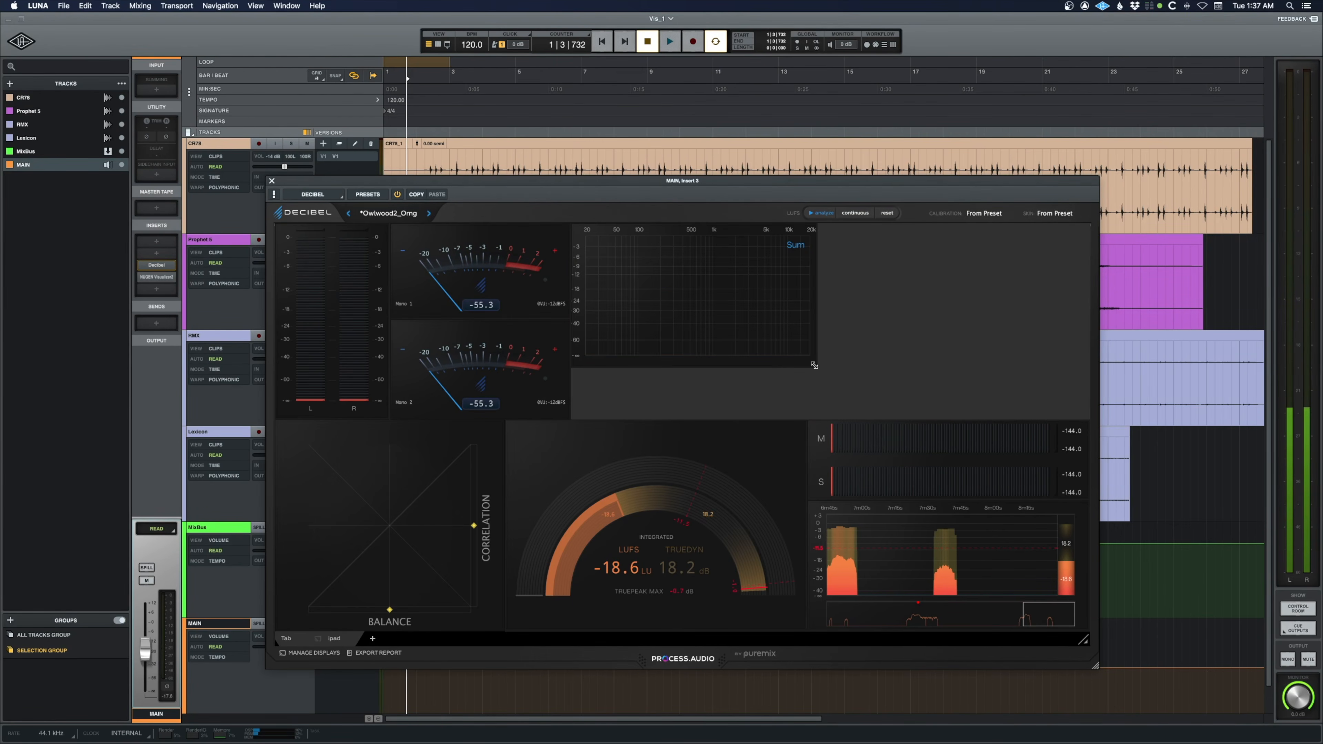
{"action": "left_click_drag", "start_coordinate": [815, 366], "coordinate": [1091, 421]}
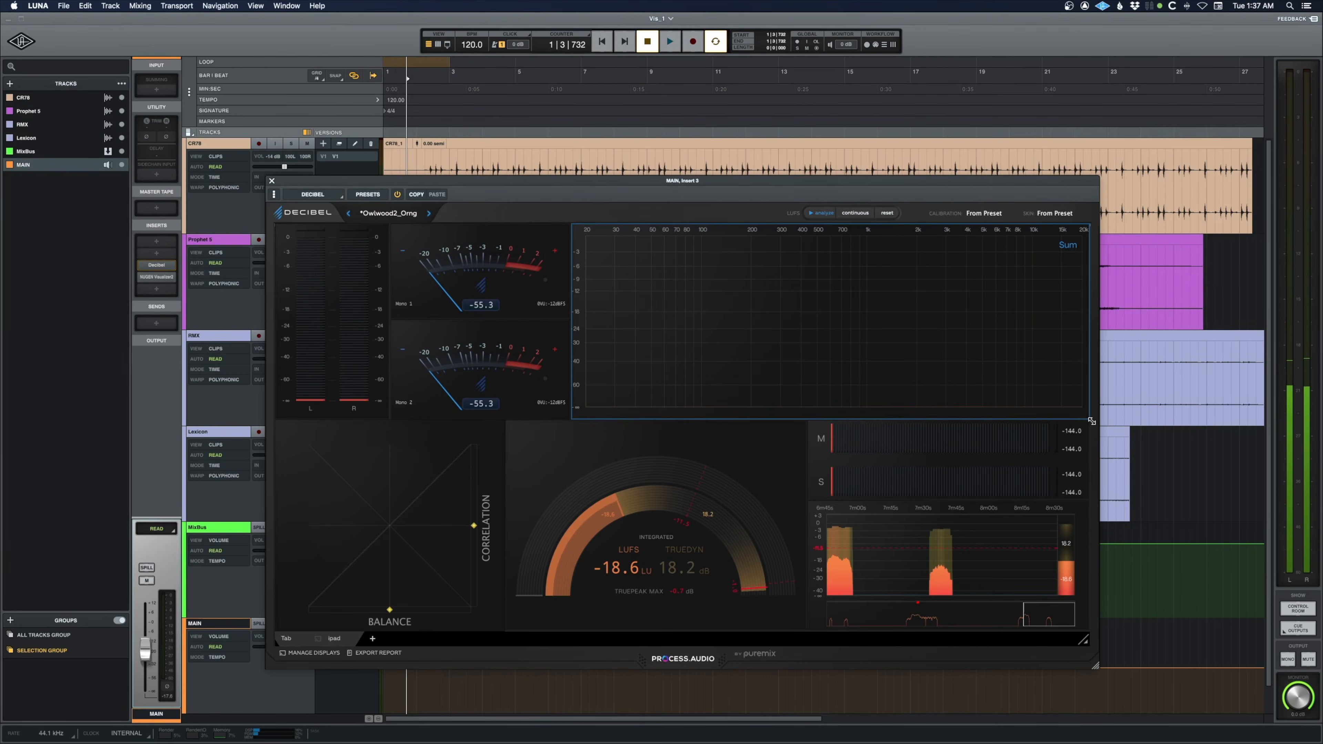
Play the session to examine the new spectrum analyzer's response, stop playback and close the Decibel window
{"action": "key", "text": "space"}
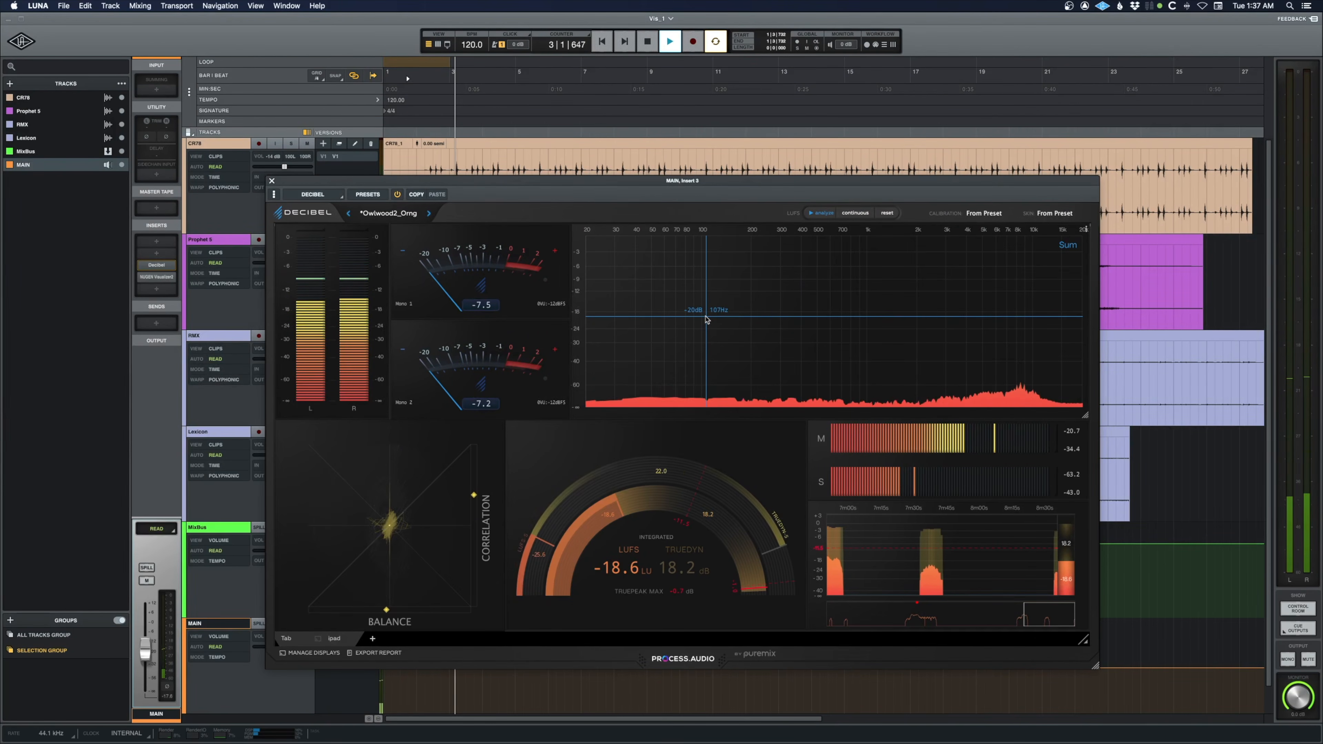
{"action": "key", "text": "space"}
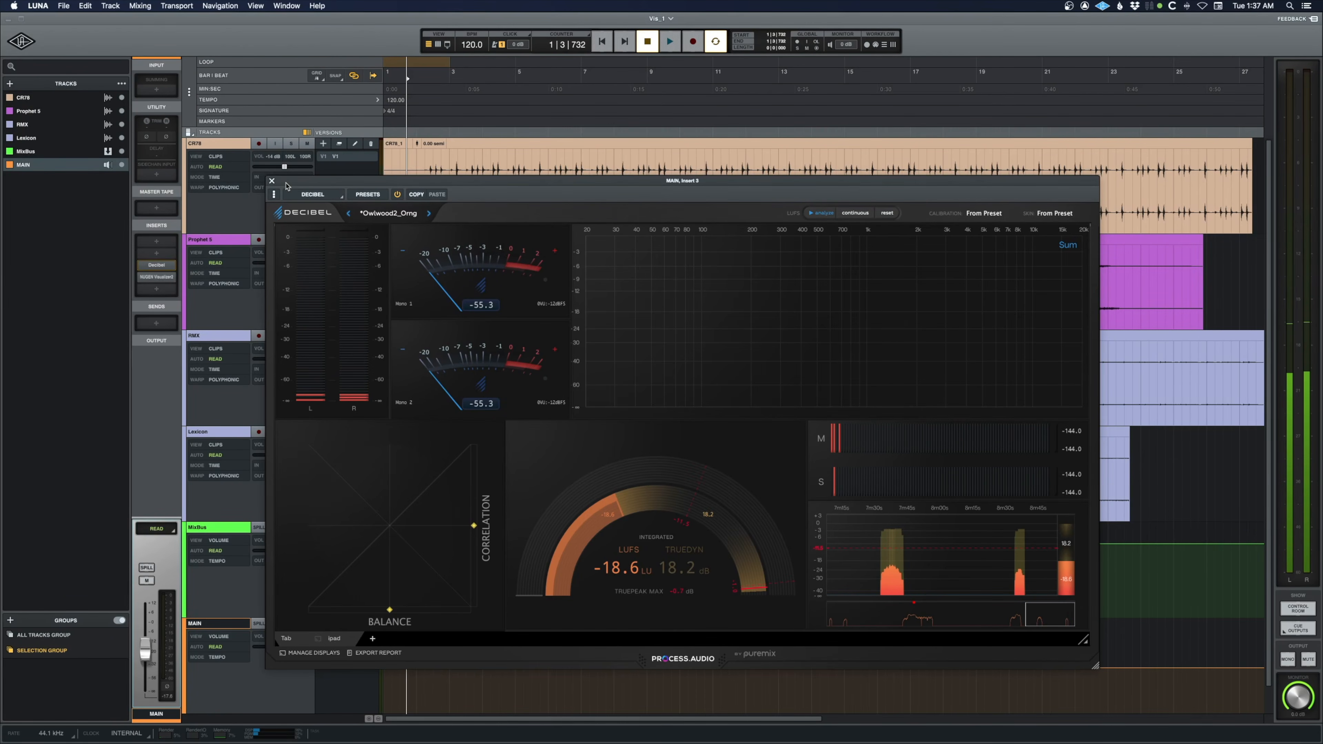
{"action": "left_click", "coordinate": [271, 181]}
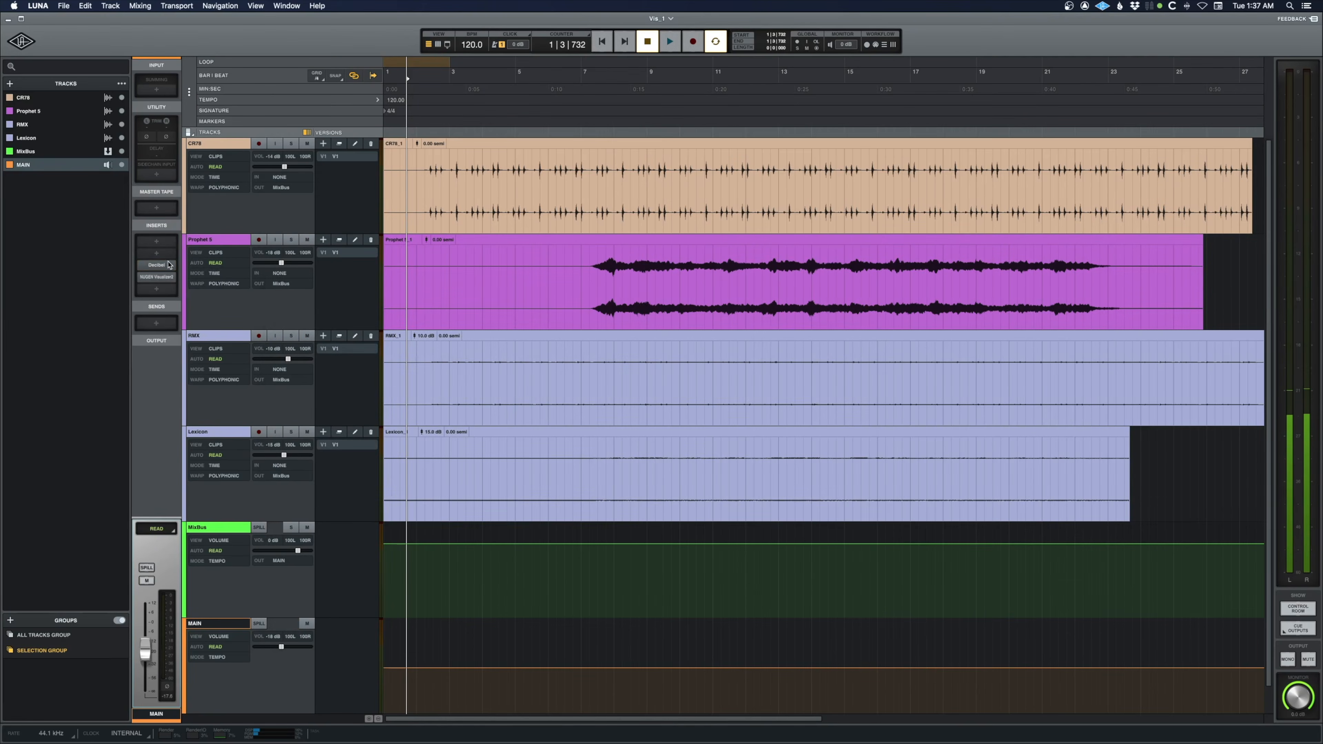
Open the NUGEN Visualizer insert on the MAIN track and play the session to examine its spectrum, stereo and spectrogram displays
{"action": "left_click", "coordinate": [156, 278]}
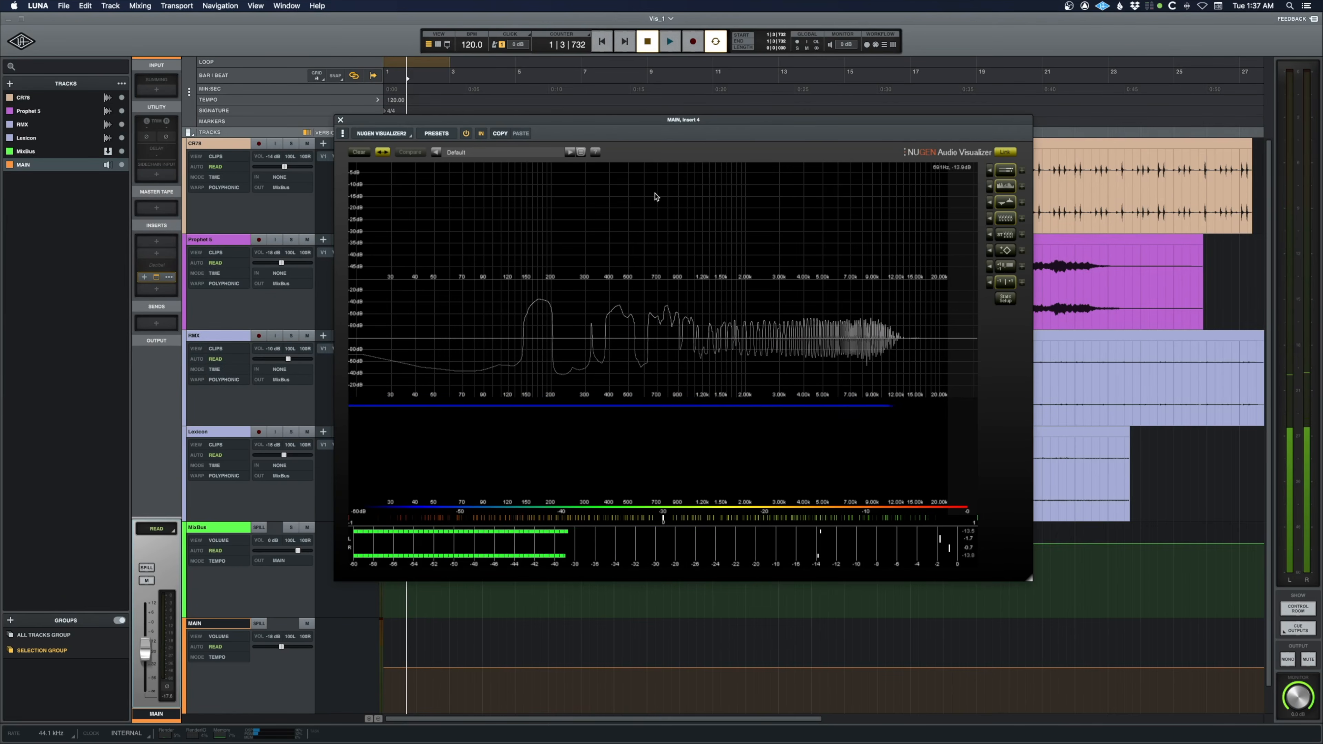
{"action": "left_click_drag", "start_coordinate": [728, 124], "coordinate": [736, 136]}
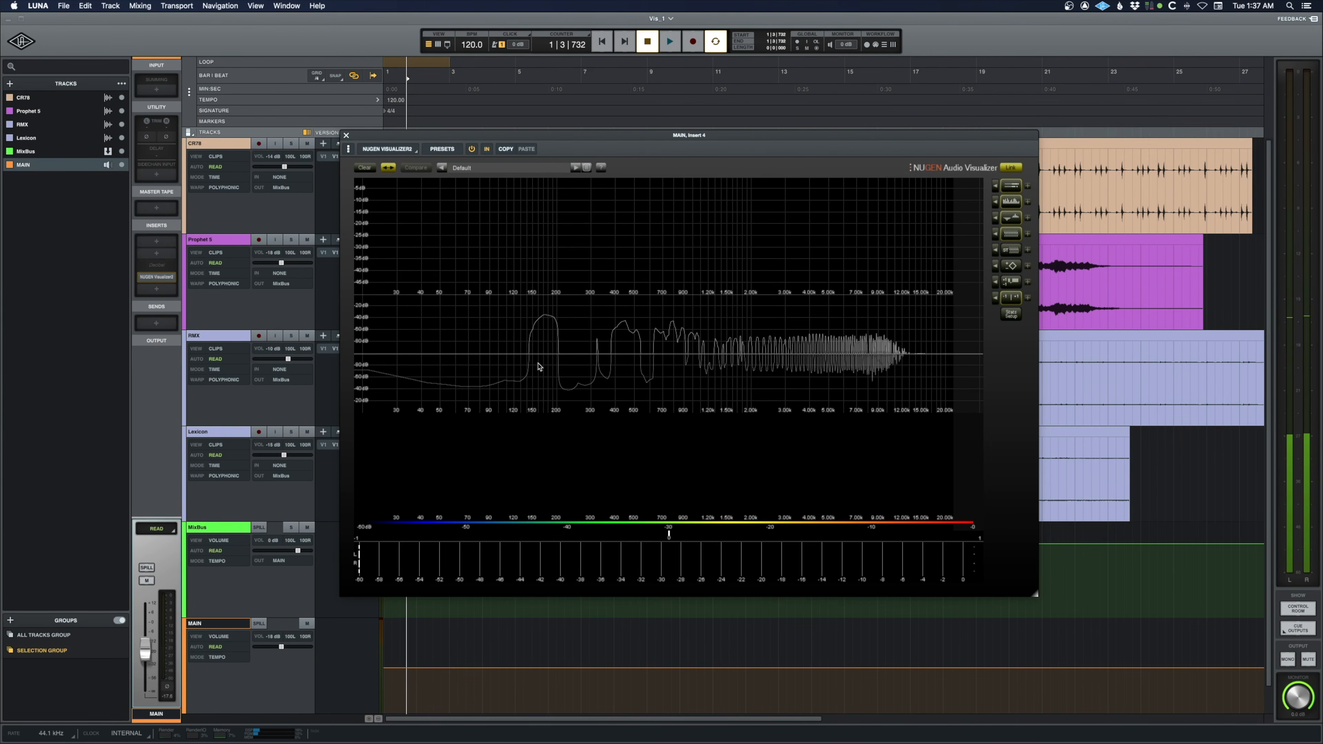
{"action": "key", "text": "space"}
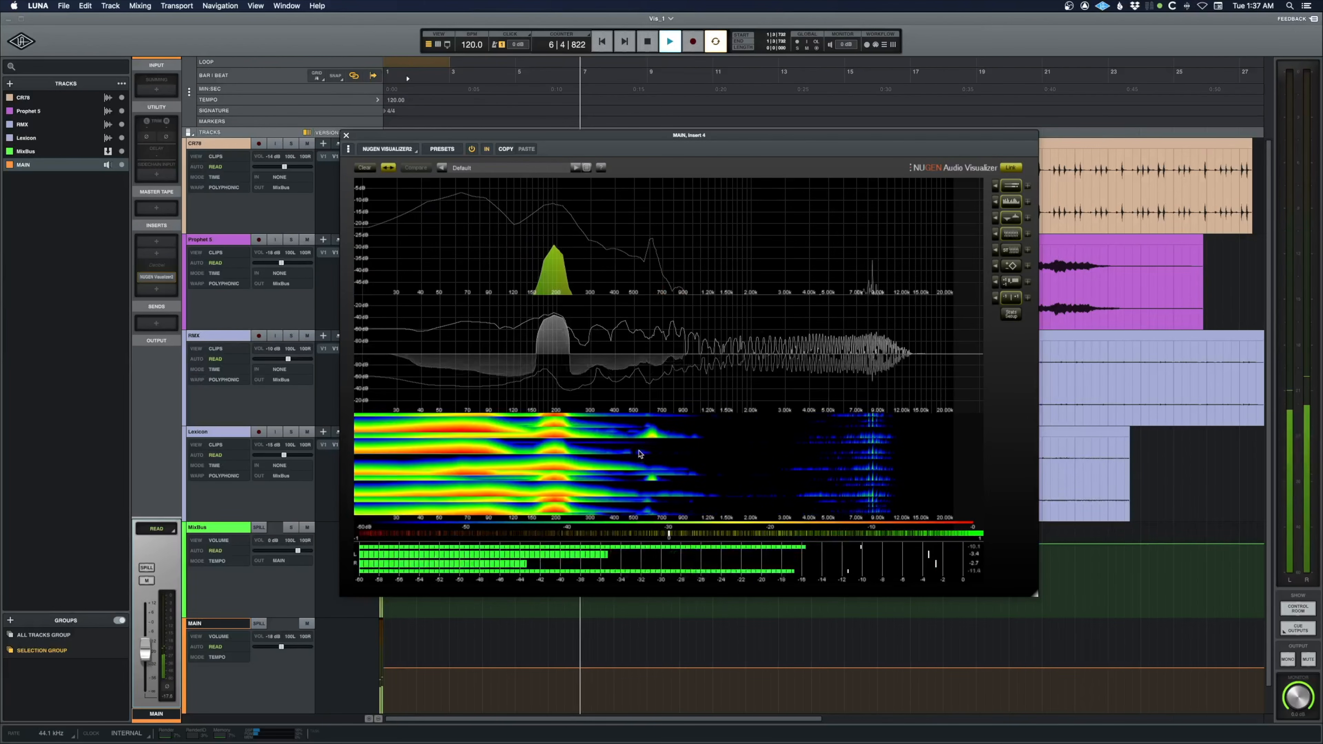
{"action": "key", "text": "space"}
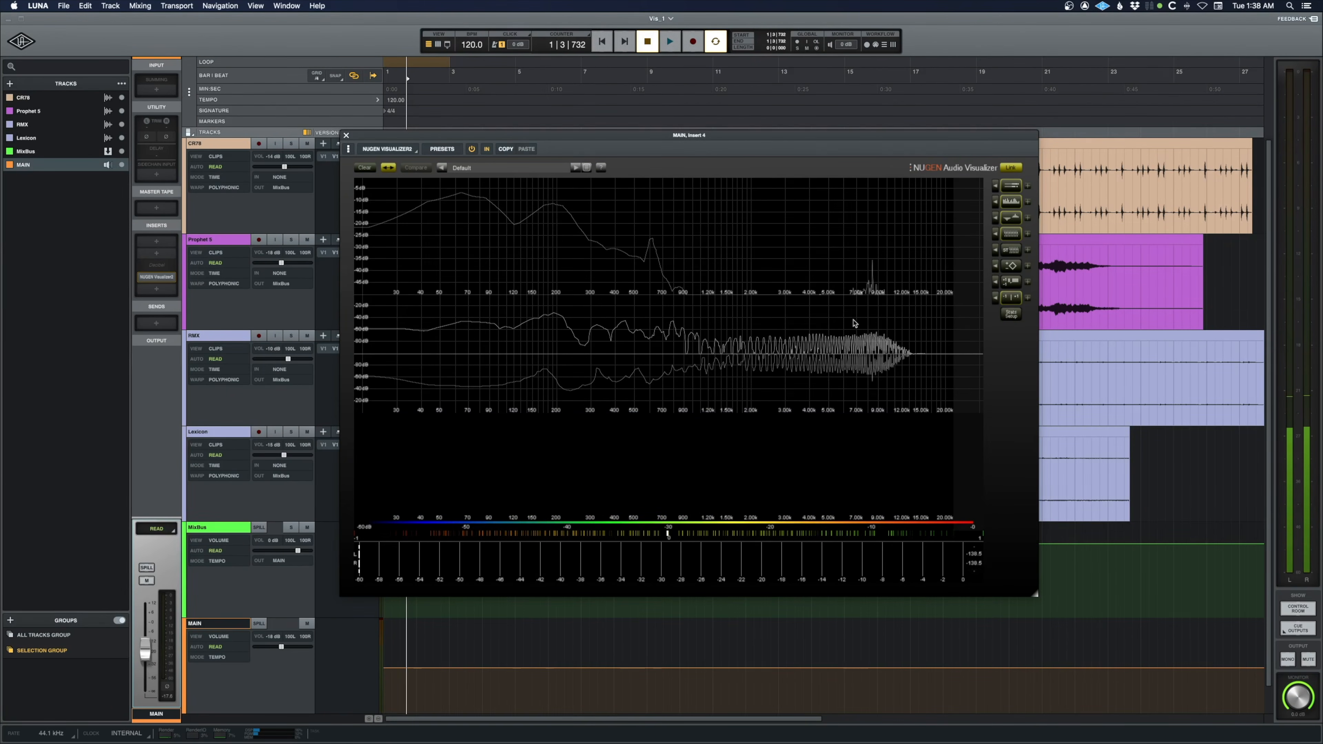
Show the Visualizer's vectorscope and examine it and its settings while the session plays, stopping playback at the end
{"action": "left_click", "coordinate": [1012, 267]}
{"action": "key", "text": "space"}
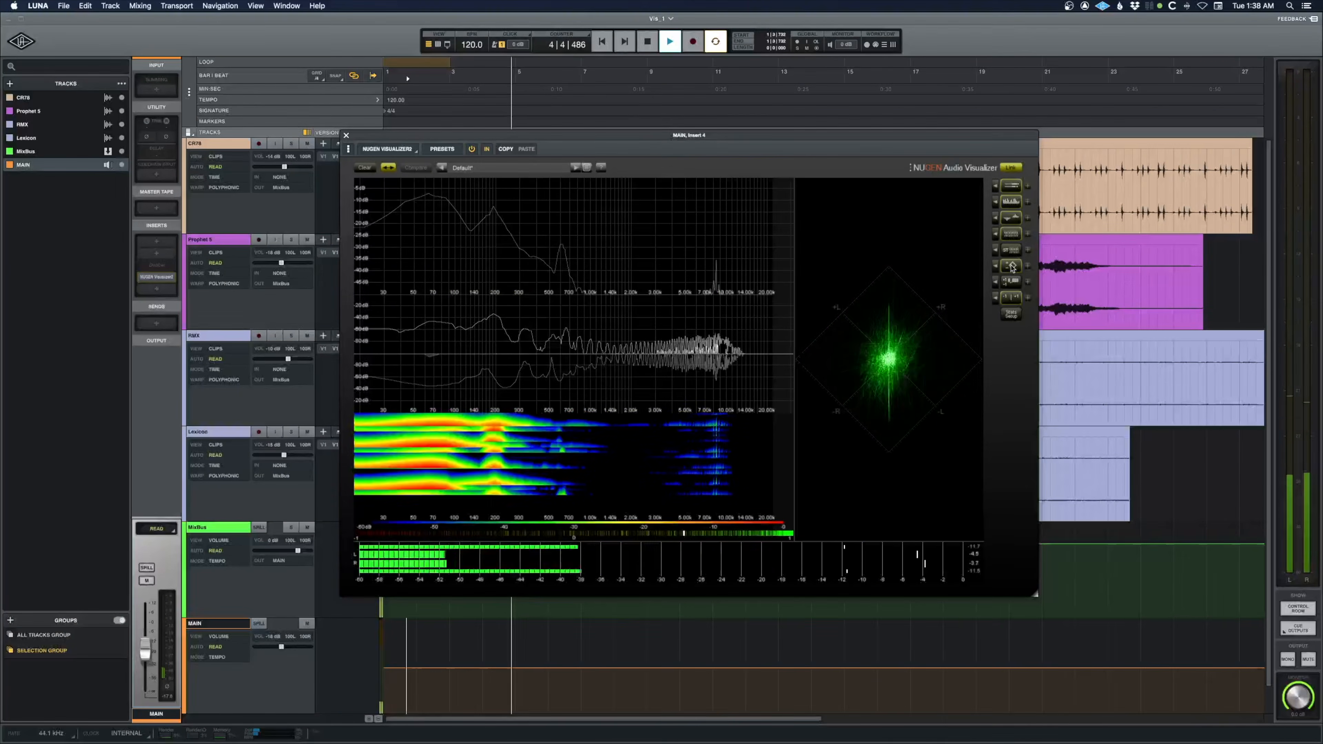
{"action": "left_click", "coordinate": [996, 268]}
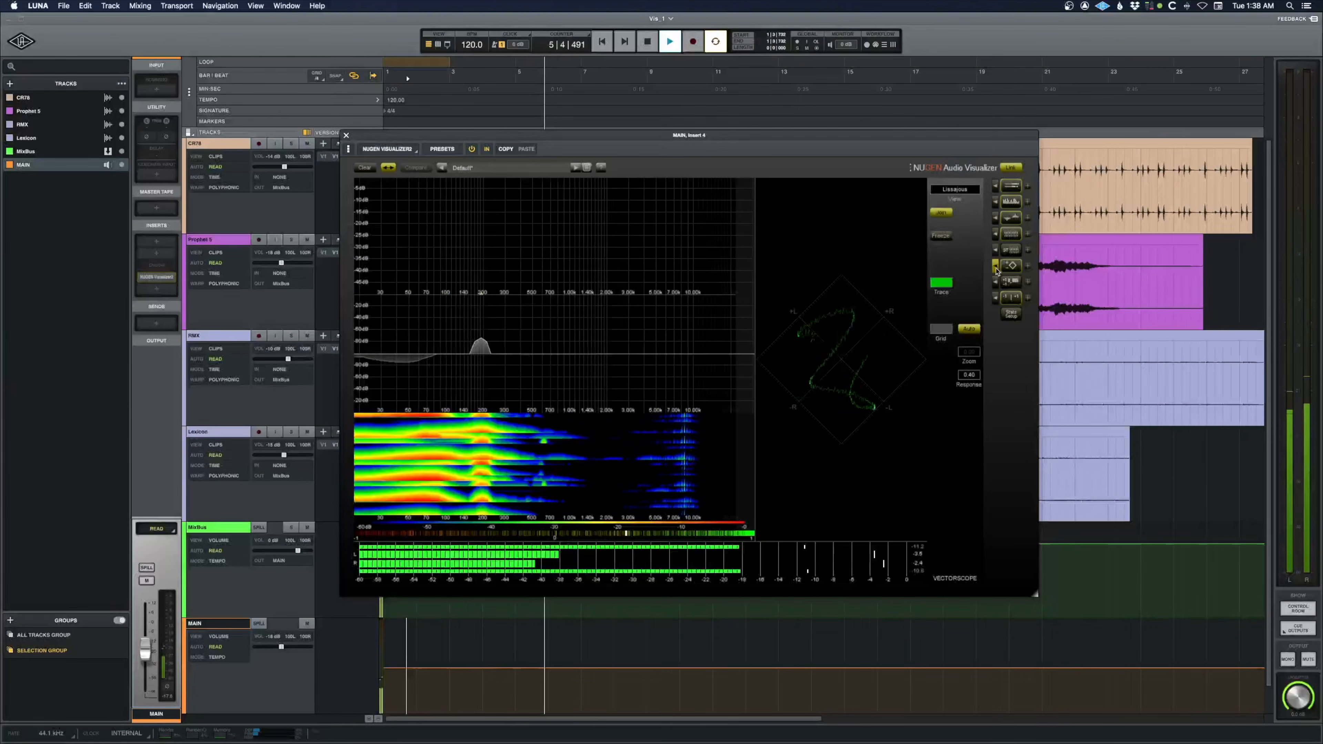
{"action": "left_click", "coordinate": [995, 270]}
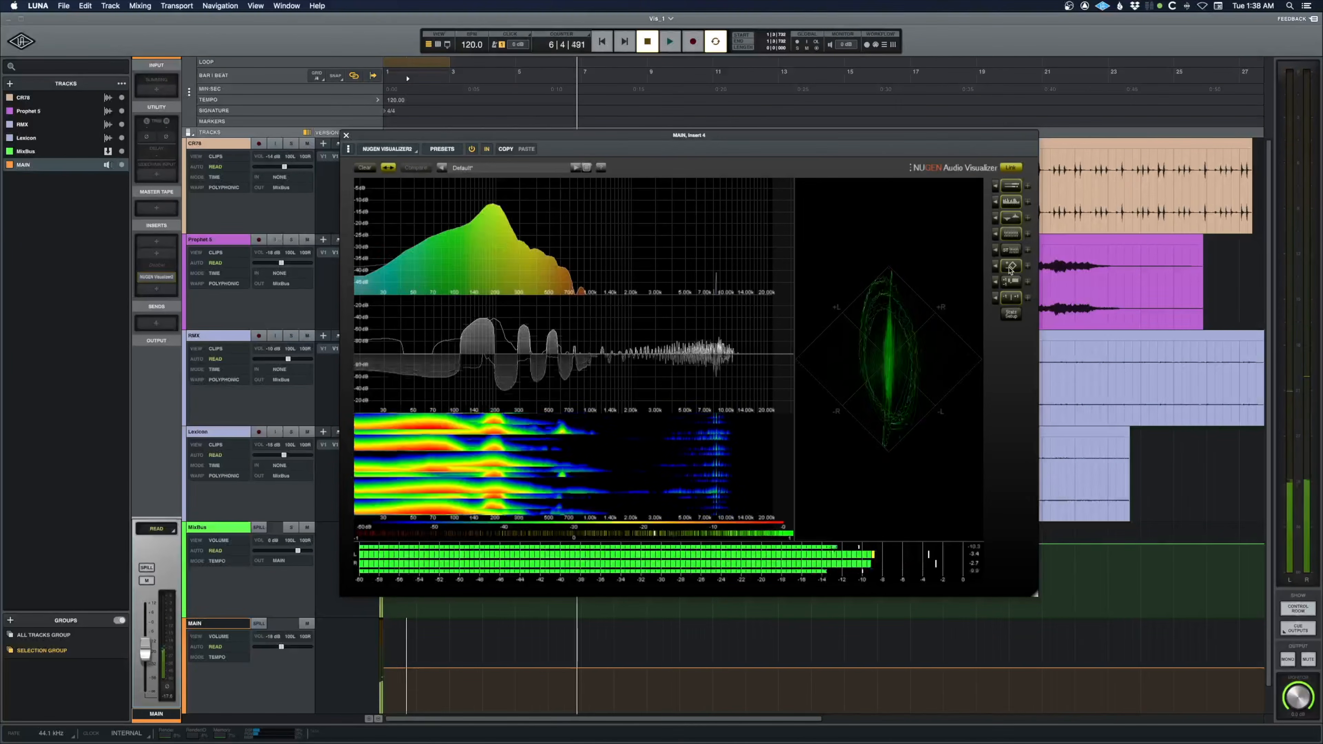
{"action": "key", "text": "space"}
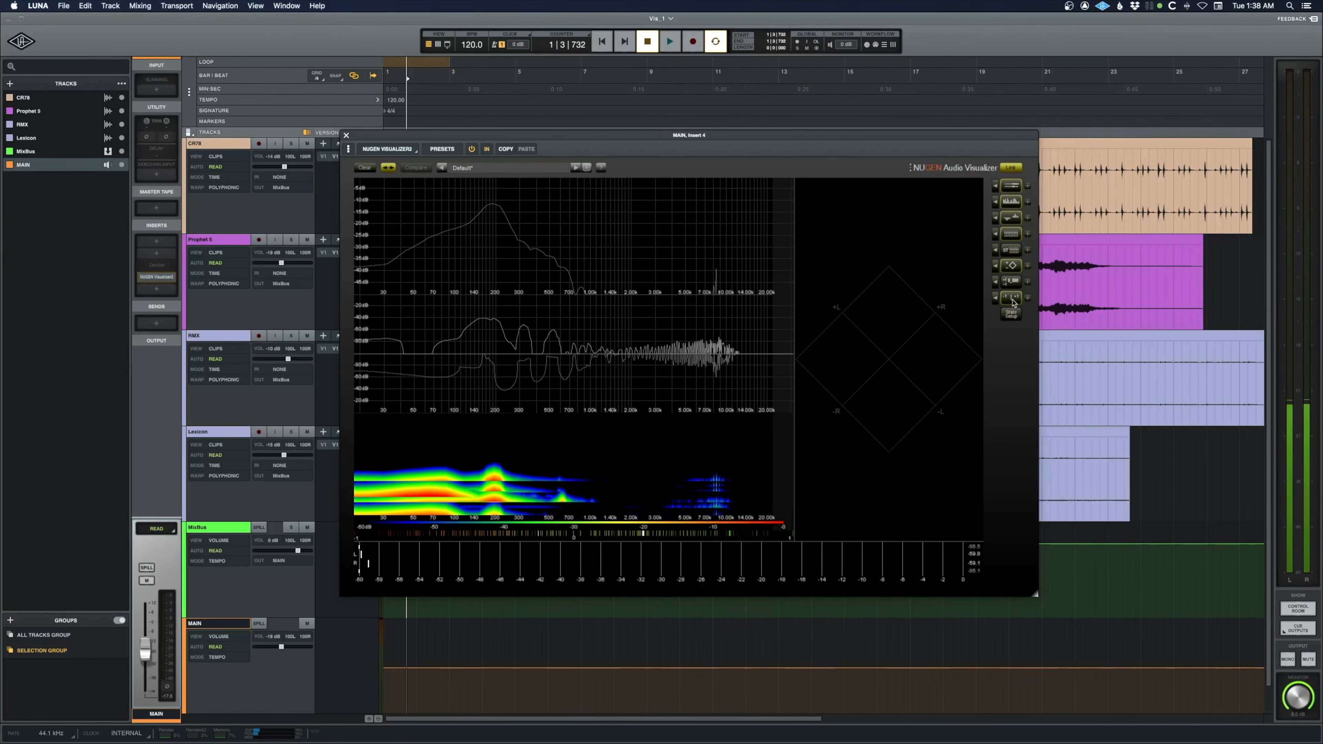
Hide the vectorscope in the Visualizer and close the plug-in window
{"action": "left_click", "coordinate": [1012, 267]}
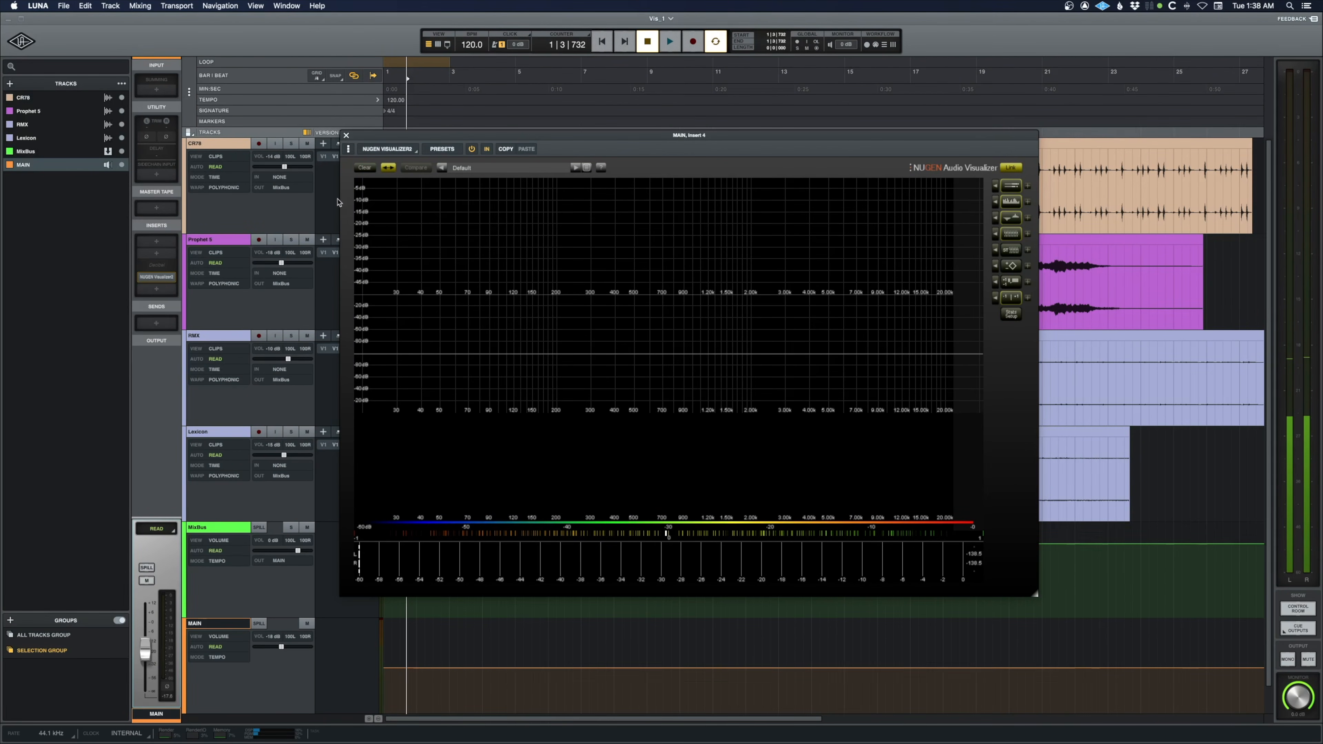
{"action": "left_click", "coordinate": [345, 135]}
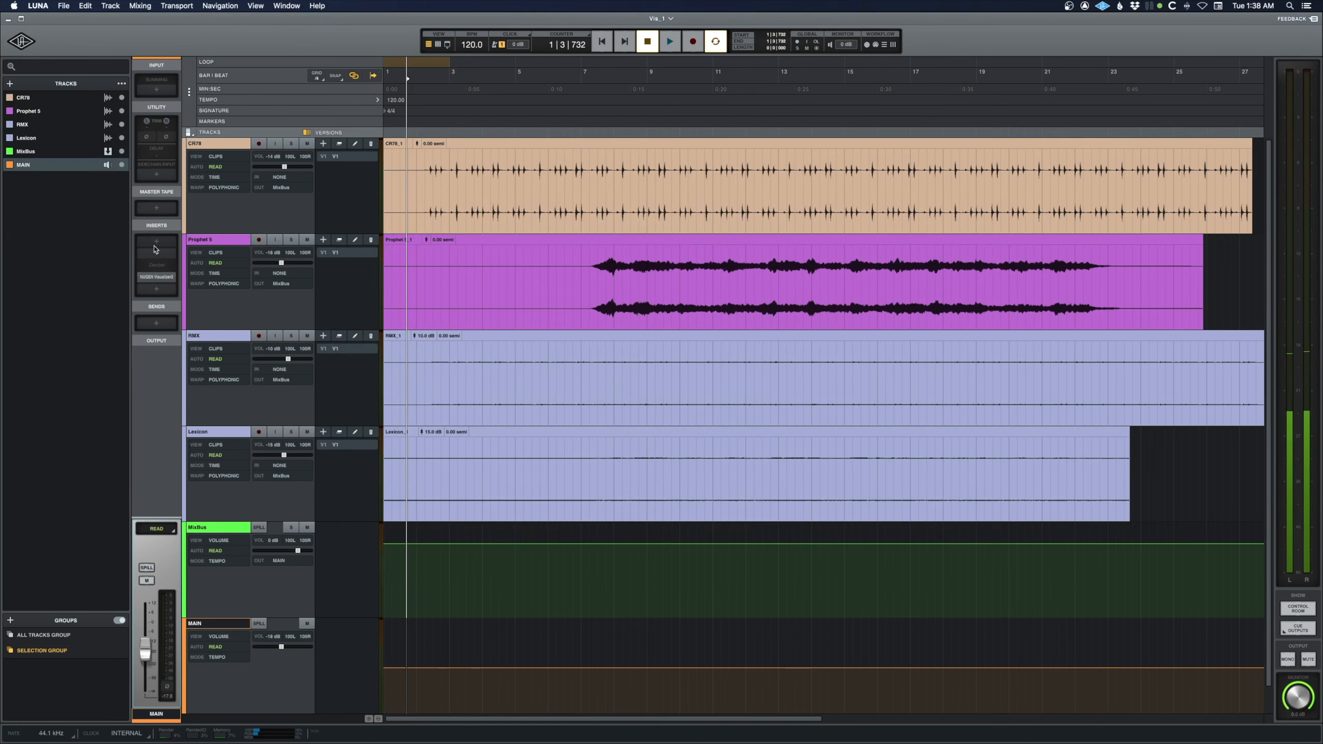
Open the Decibel insert on the MAIN track to view its meters, and close its window
{"action": "left_click", "coordinate": [156, 266]}
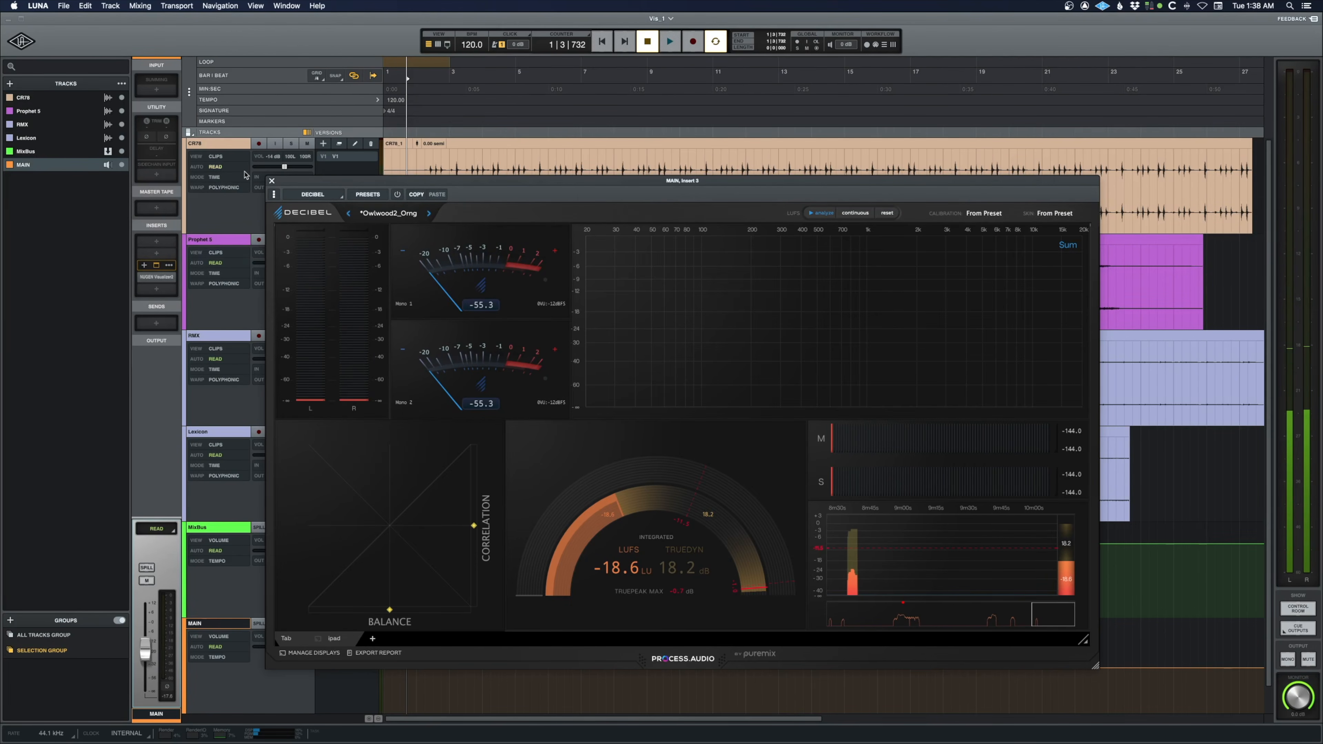
{"action": "left_click", "coordinate": [272, 182]}
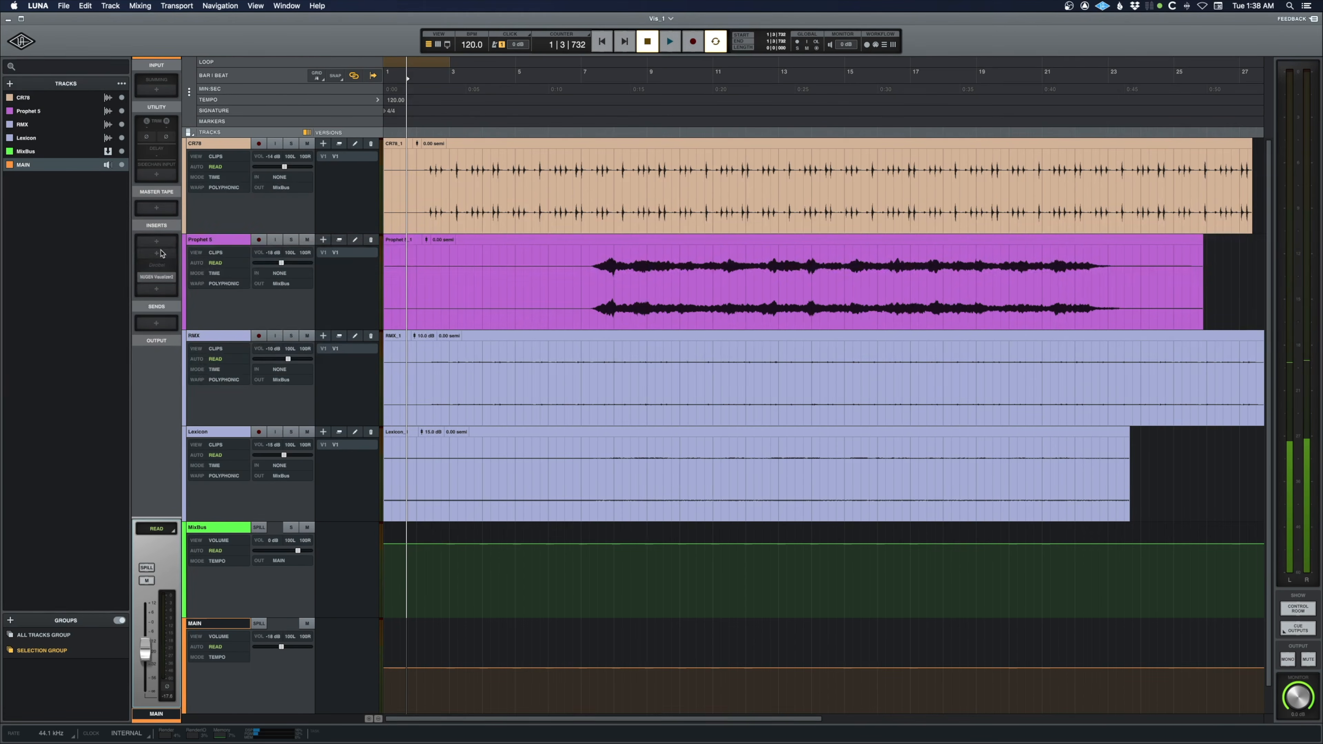
Open the Tape MELLO-FI insert on the CR78 track and bypass the effect with its on/off switch
{"action": "left_click", "coordinate": [217, 145]}
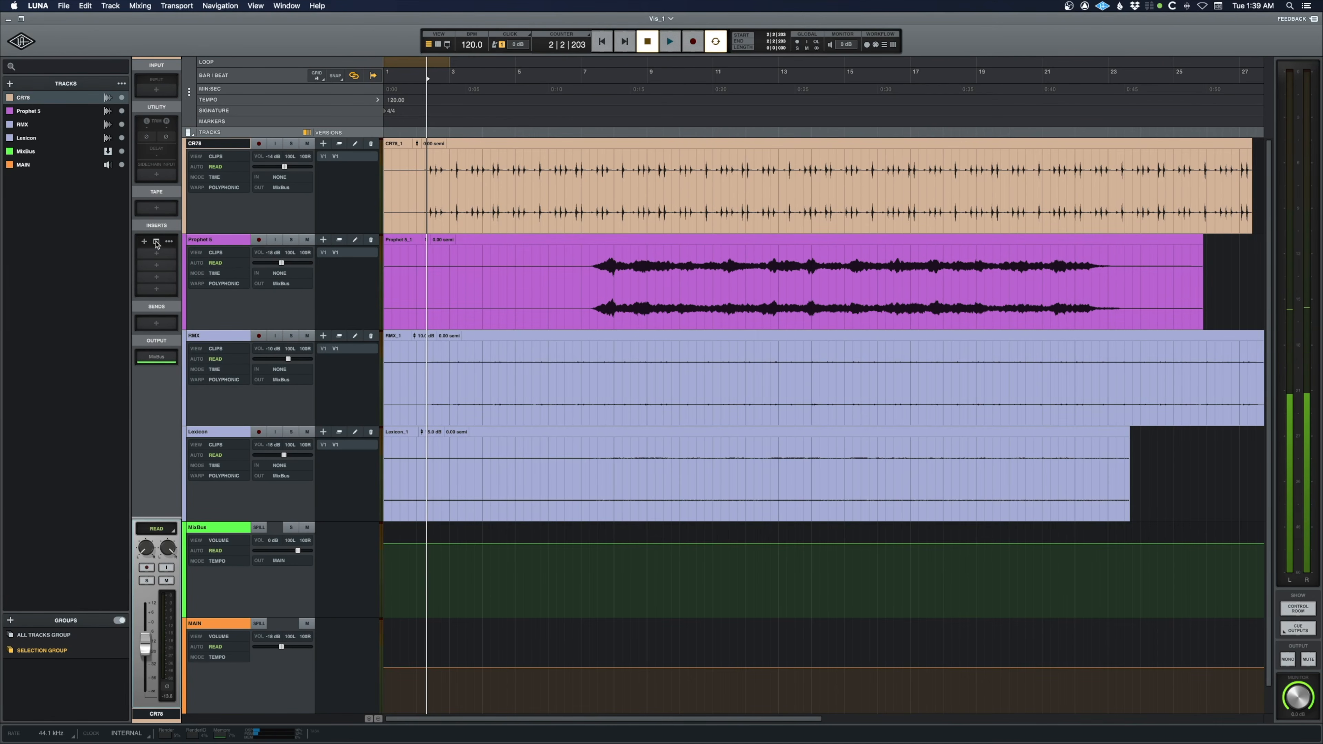
{"action": "left_click", "coordinate": [156, 242]}
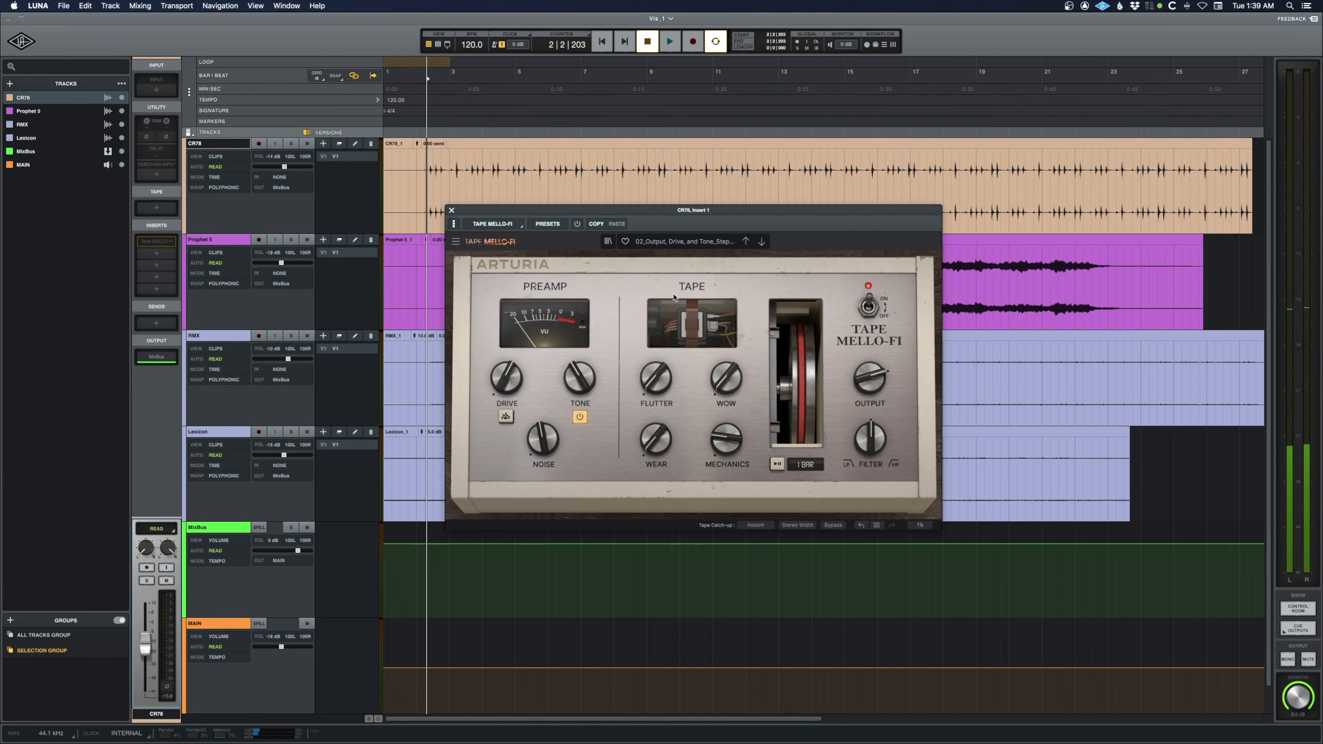
{"action": "left_click_drag", "start_coordinate": [801, 215], "coordinate": [775, 218]}
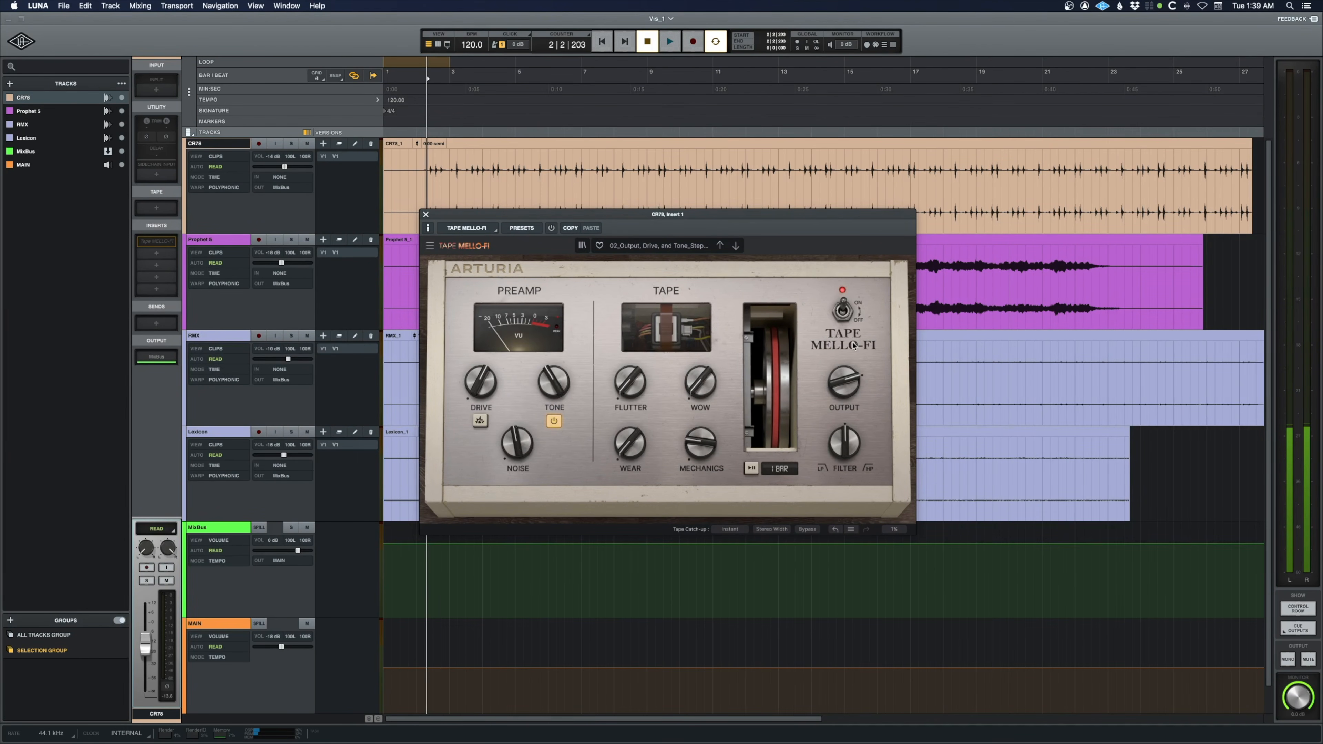
{"action": "left_click", "coordinate": [843, 311]}
{"action": "left_click", "coordinate": [843, 311]}
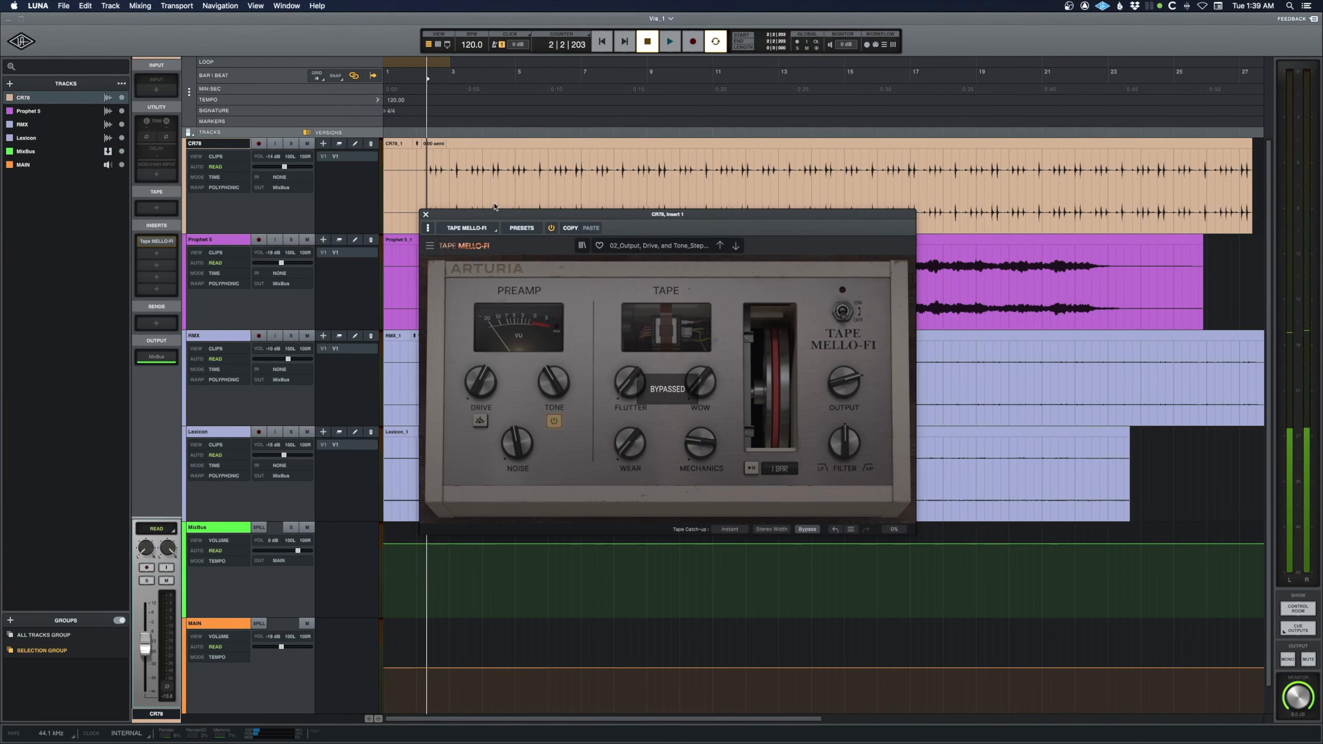
{"action": "left_click_drag", "start_coordinate": [625, 221], "coordinate": [612, 248]}
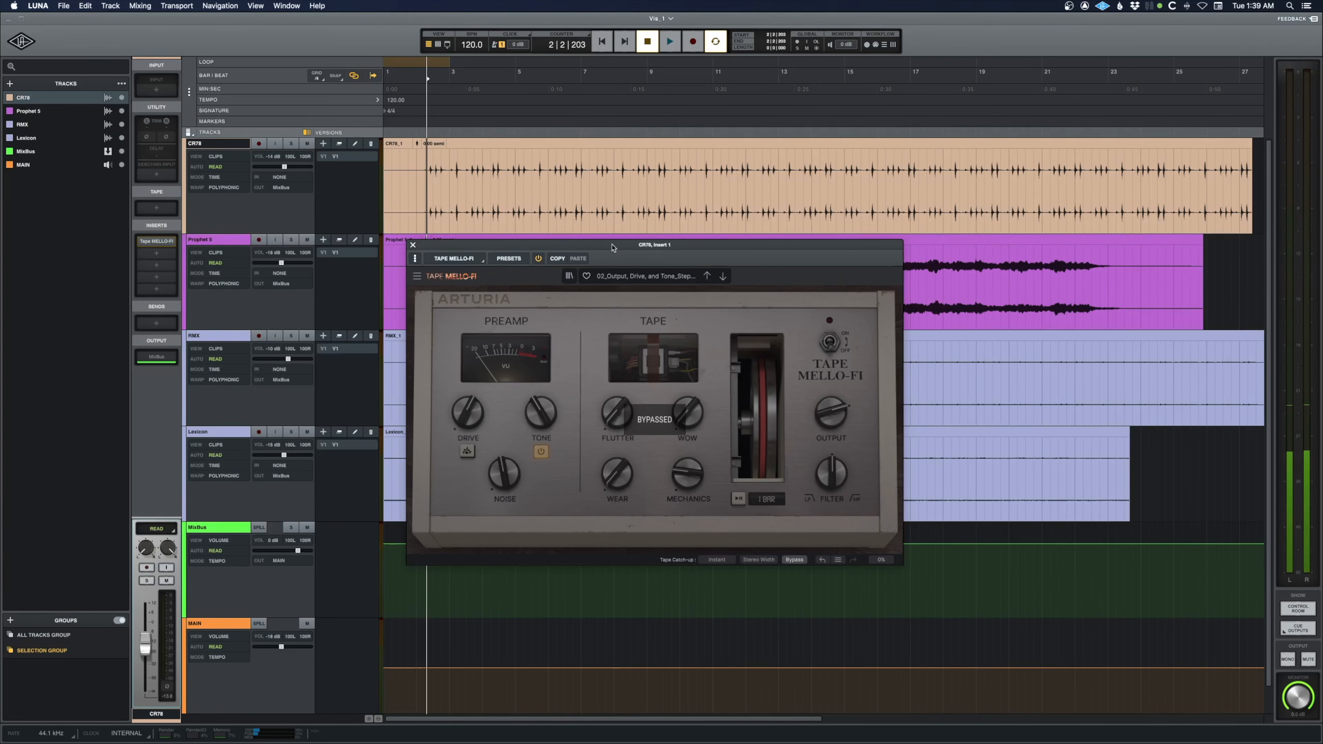
Play the session with Tape MELLO-FI bypassed, stop, and play it again with the effect switched on
{"action": "key", "text": "space"}
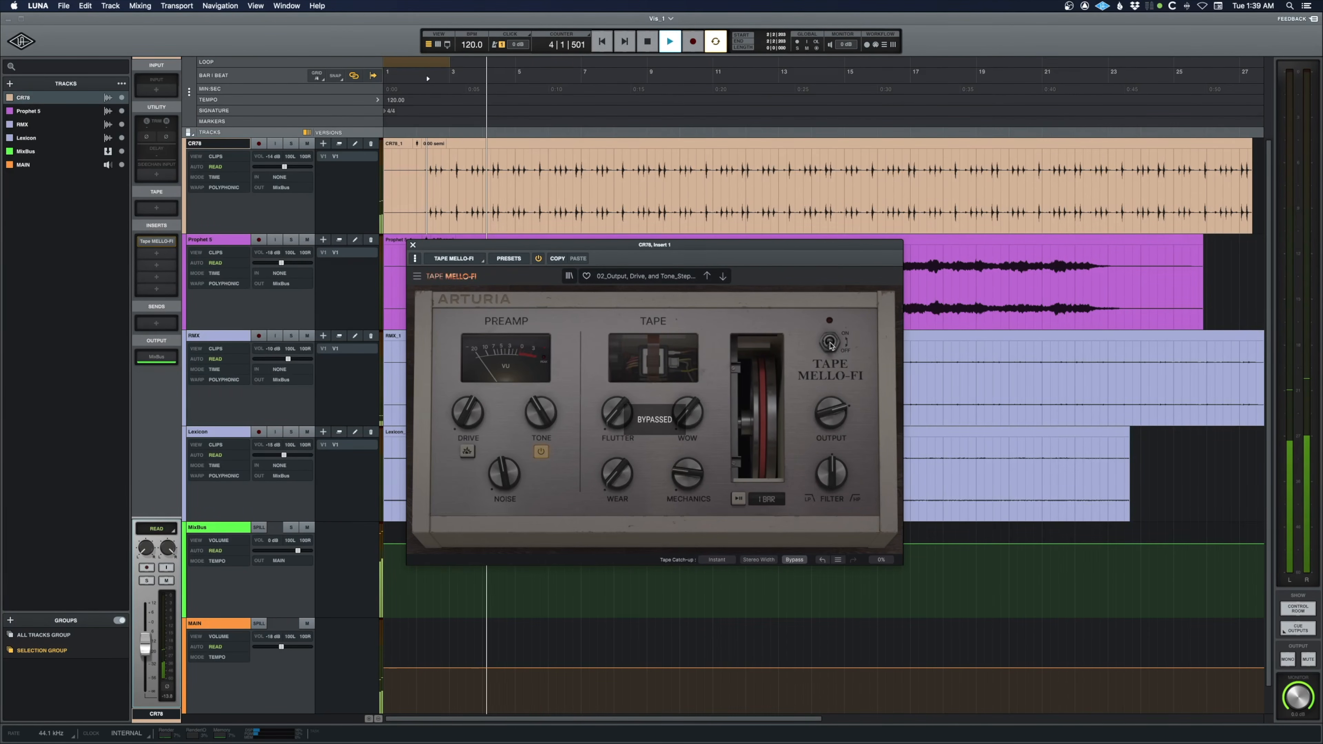
{"action": "key", "text": "space"}
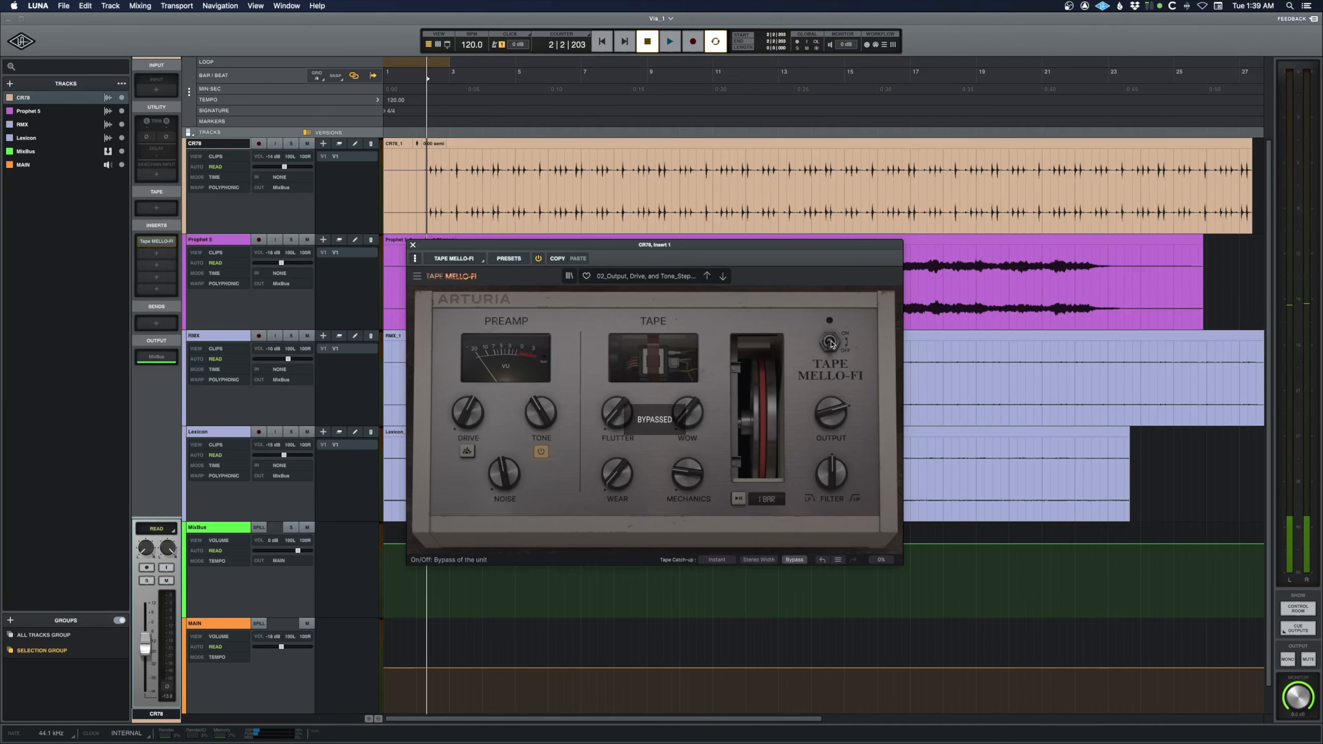
{"action": "left_click", "coordinate": [830, 342]}
{"action": "key", "text": "space"}
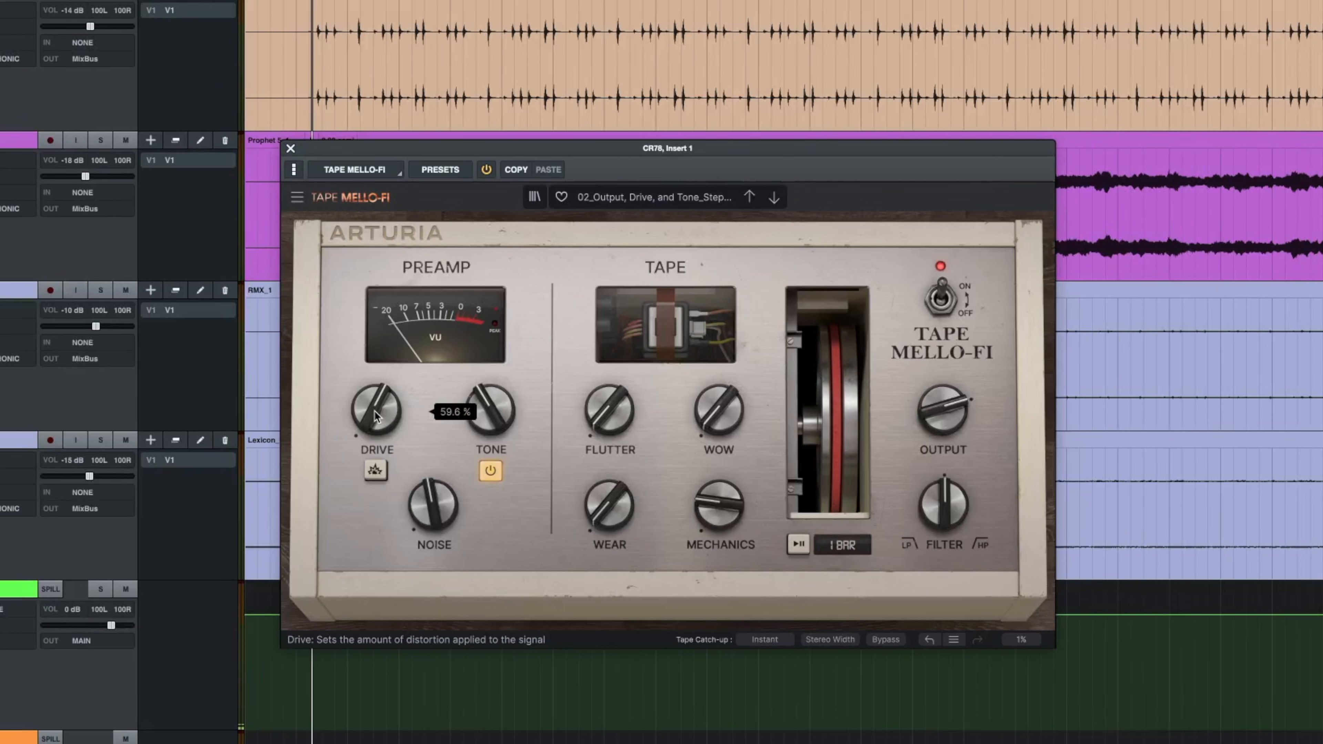
Audition Drive up to 100% and with Boost on and off during playback, leaving Drive at about 43.6% and Boost off
{"action": "left_click_drag", "start_coordinate": [373, 411], "coordinate": [374, 339]}
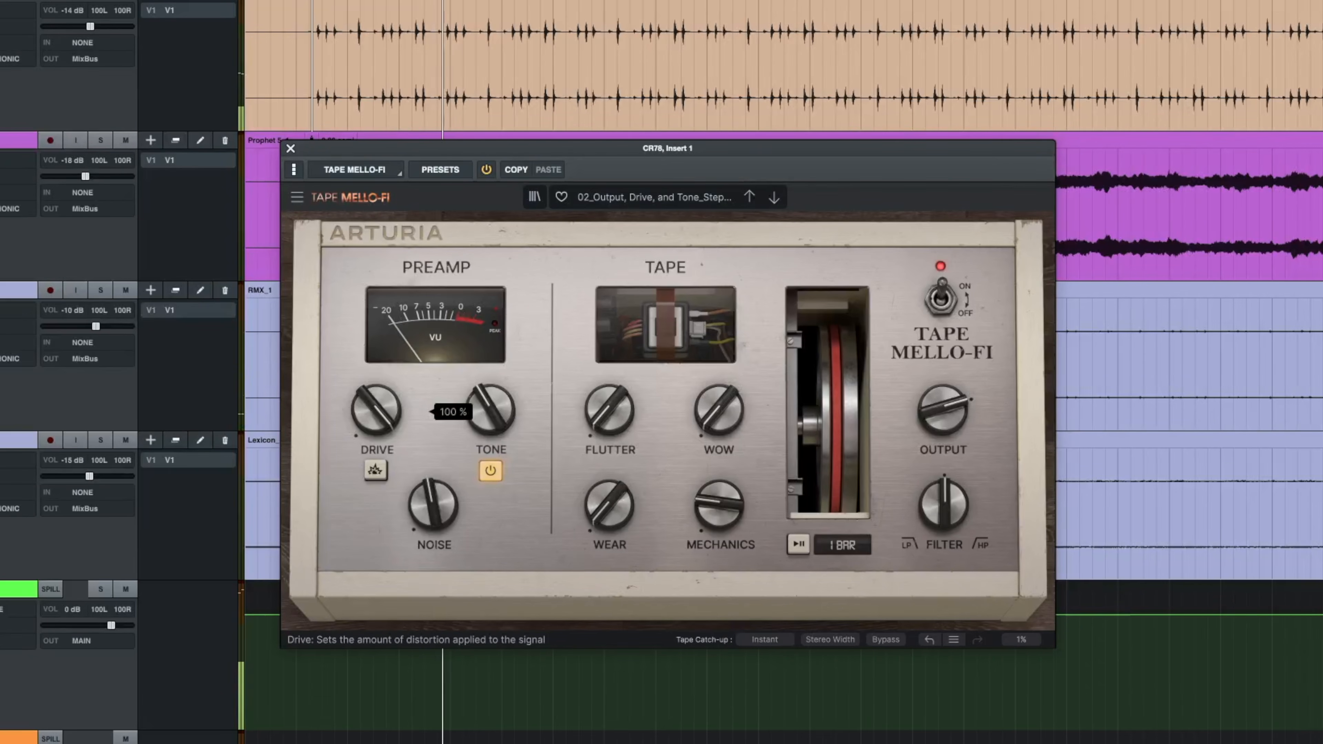
{"action": "left_click_drag", "start_coordinate": [377, 416], "coordinate": [377, 520]}
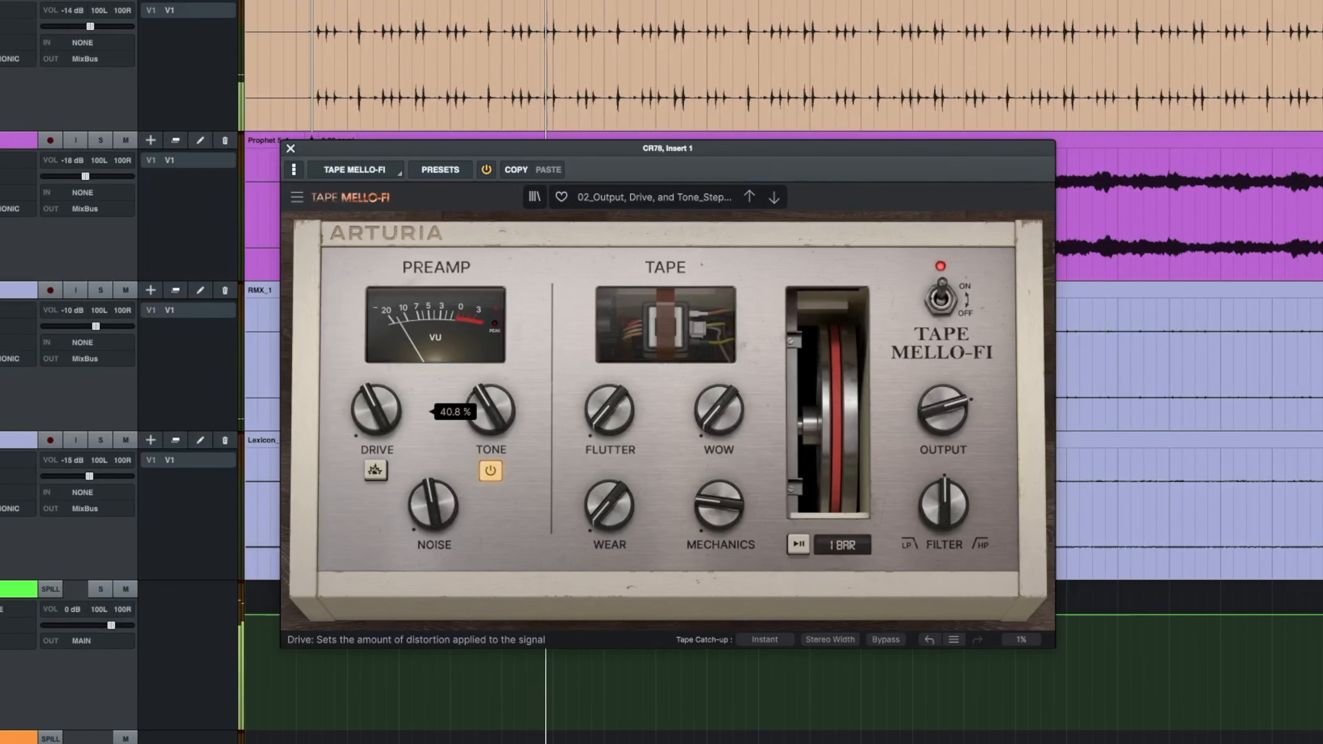
{"action": "left_click_drag", "start_coordinate": [377, 409], "coordinate": [378, 400]}
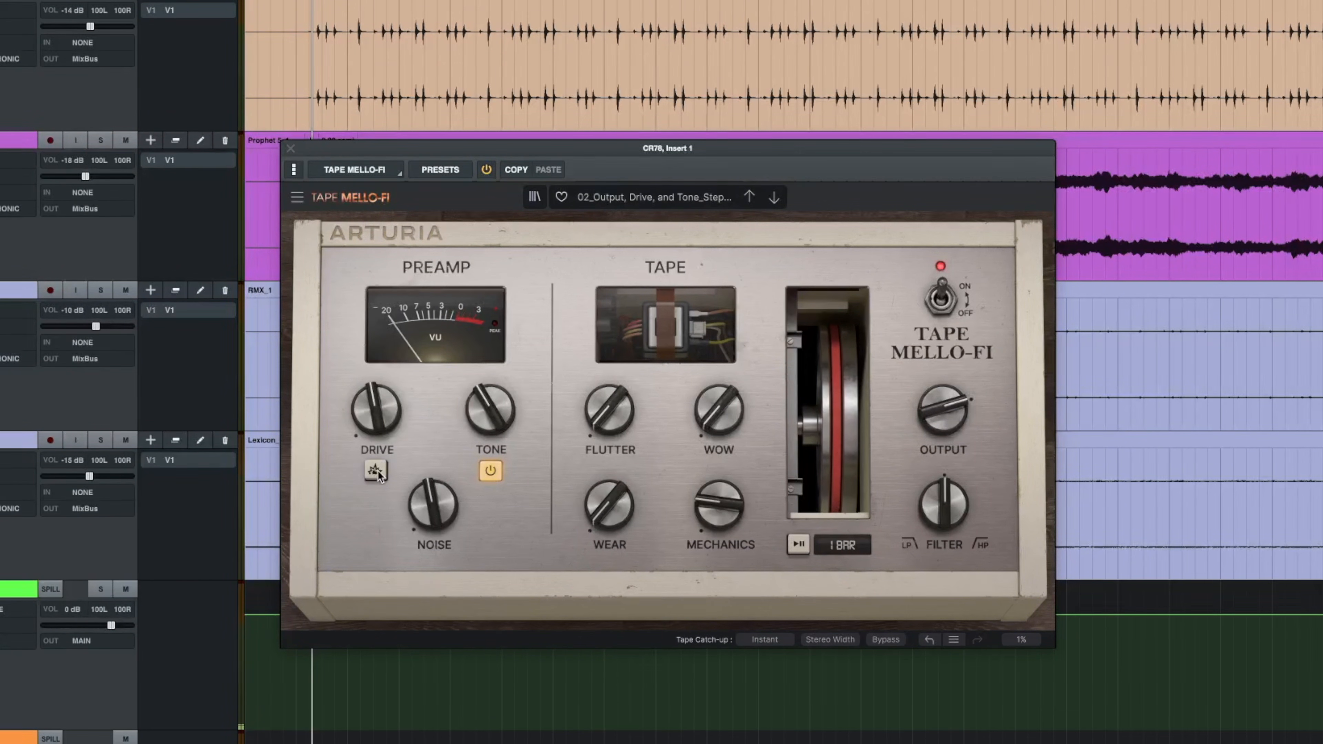
{"action": "left_click_drag", "start_coordinate": [375, 424], "coordinate": [375, 432]}
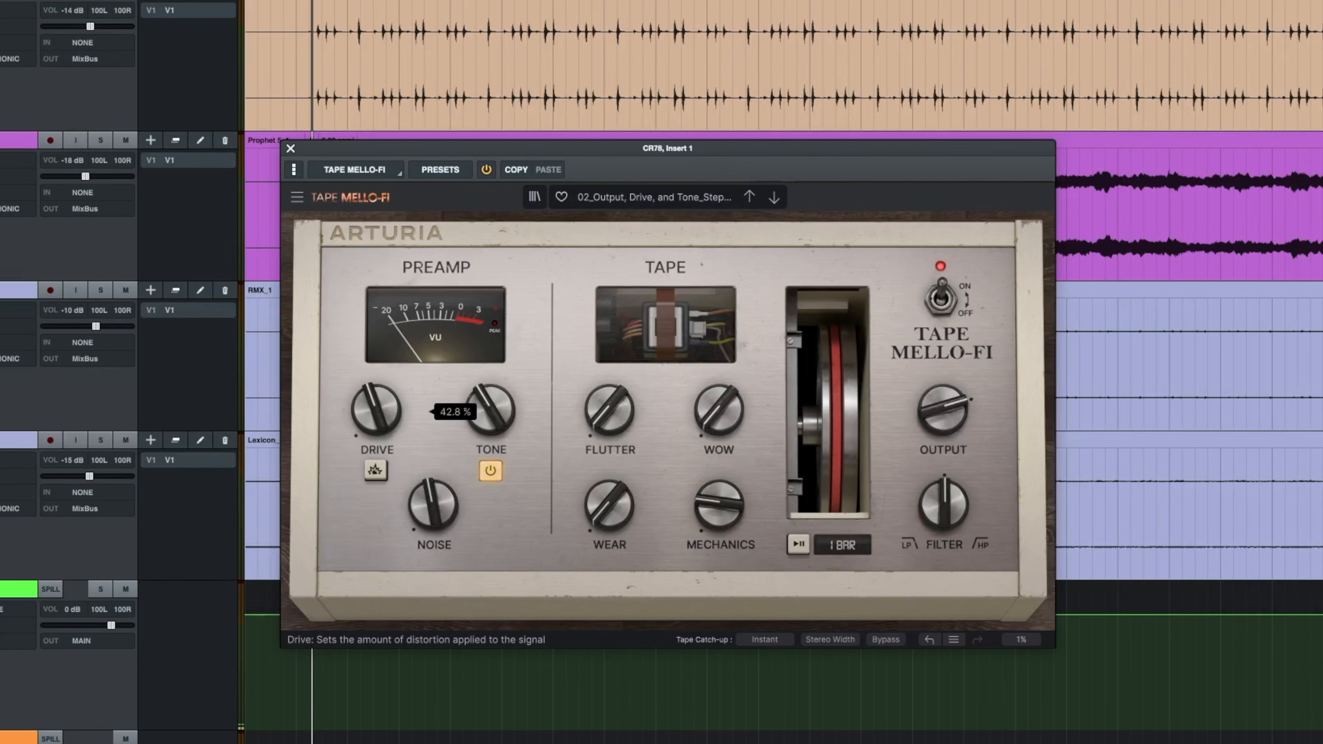
{"action": "left_click", "coordinate": [376, 472]}
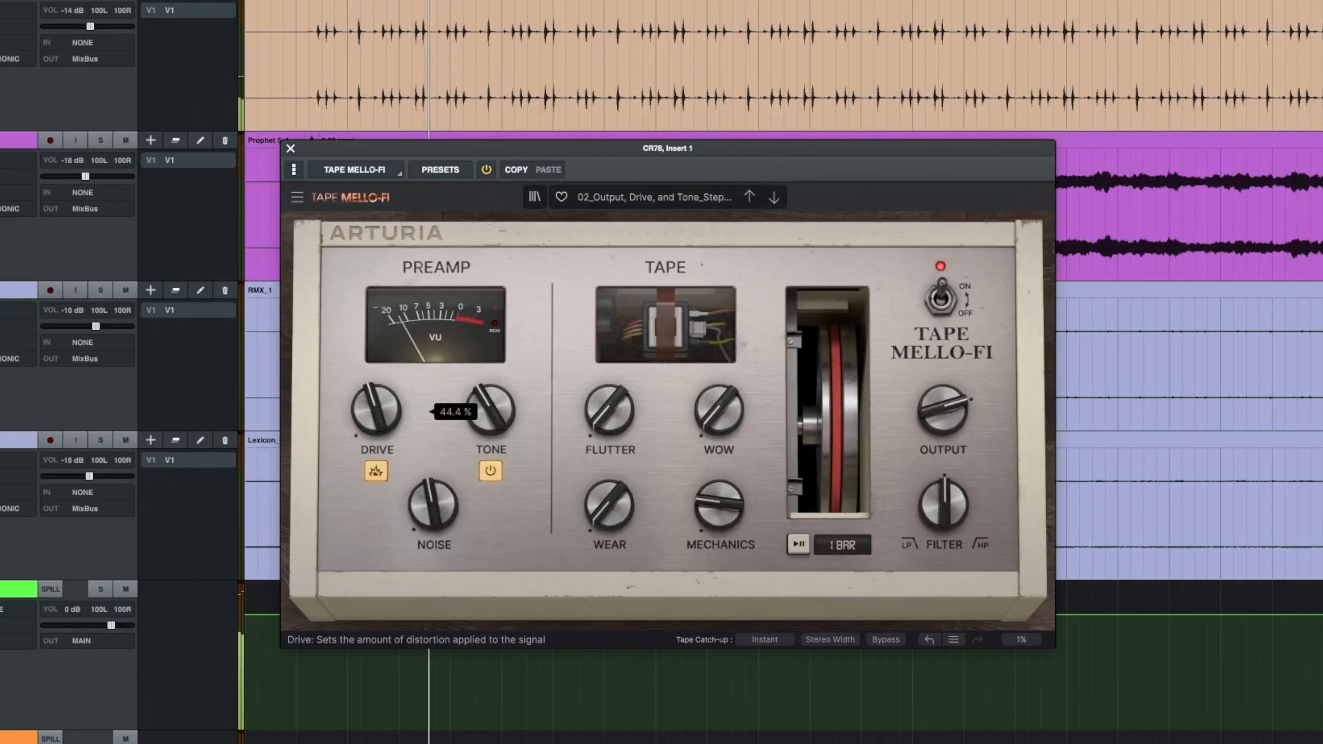
{"action": "left_click_drag", "start_coordinate": [376, 412], "coordinate": [376, 392]}
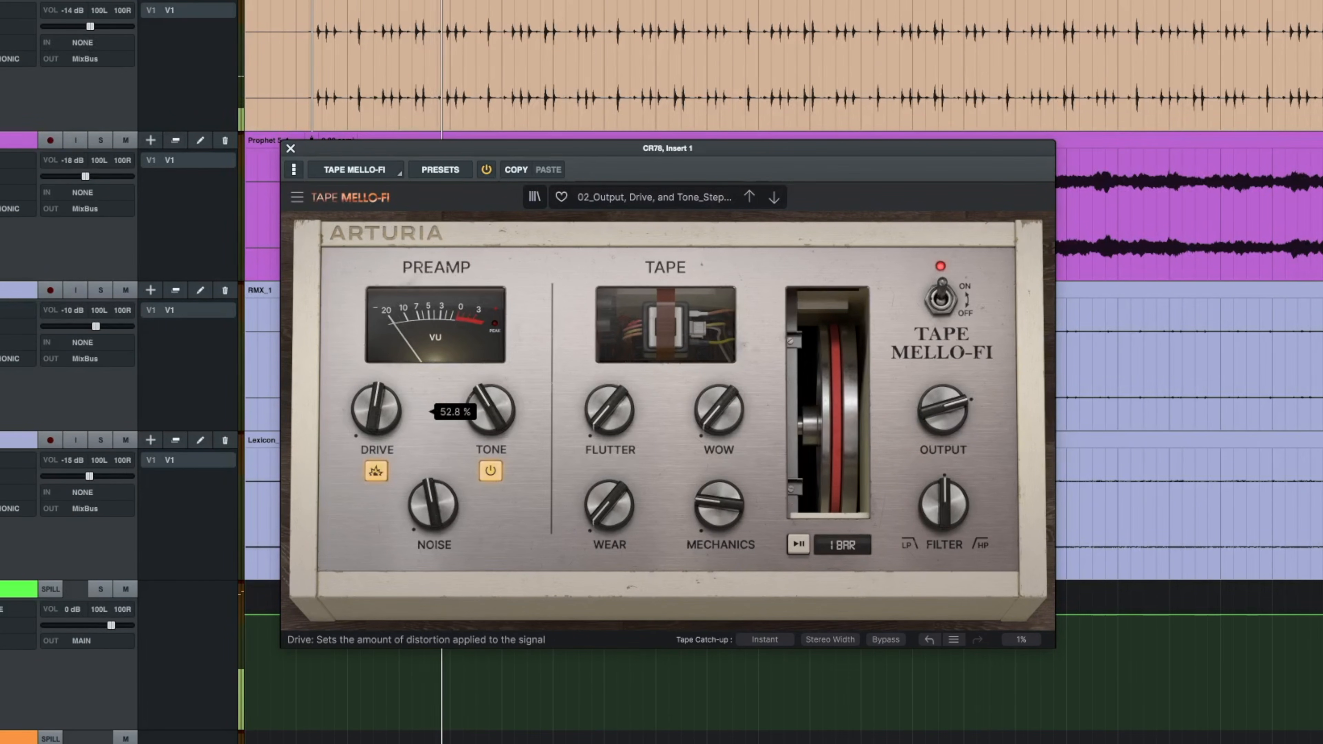
{"action": "left_click", "coordinate": [377, 472]}
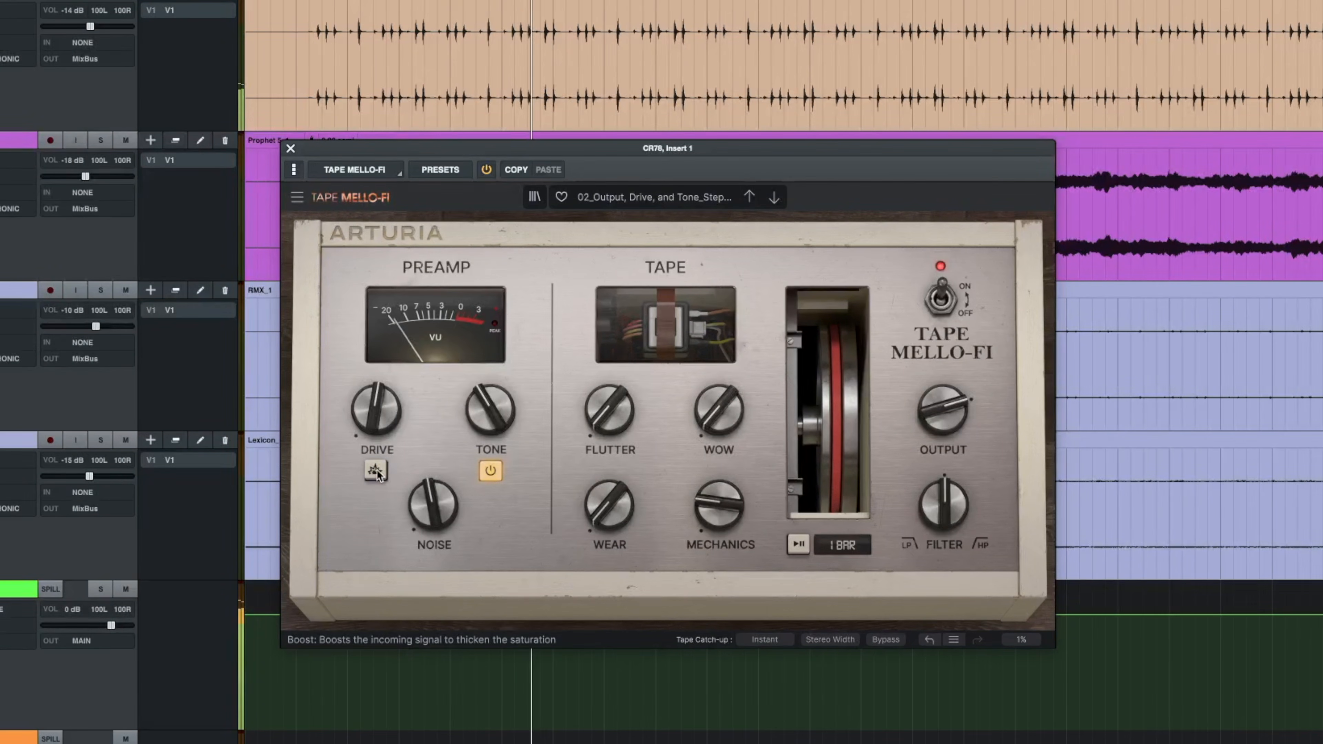
{"action": "left_click_drag", "start_coordinate": [377, 411], "coordinate": [376, 423]}
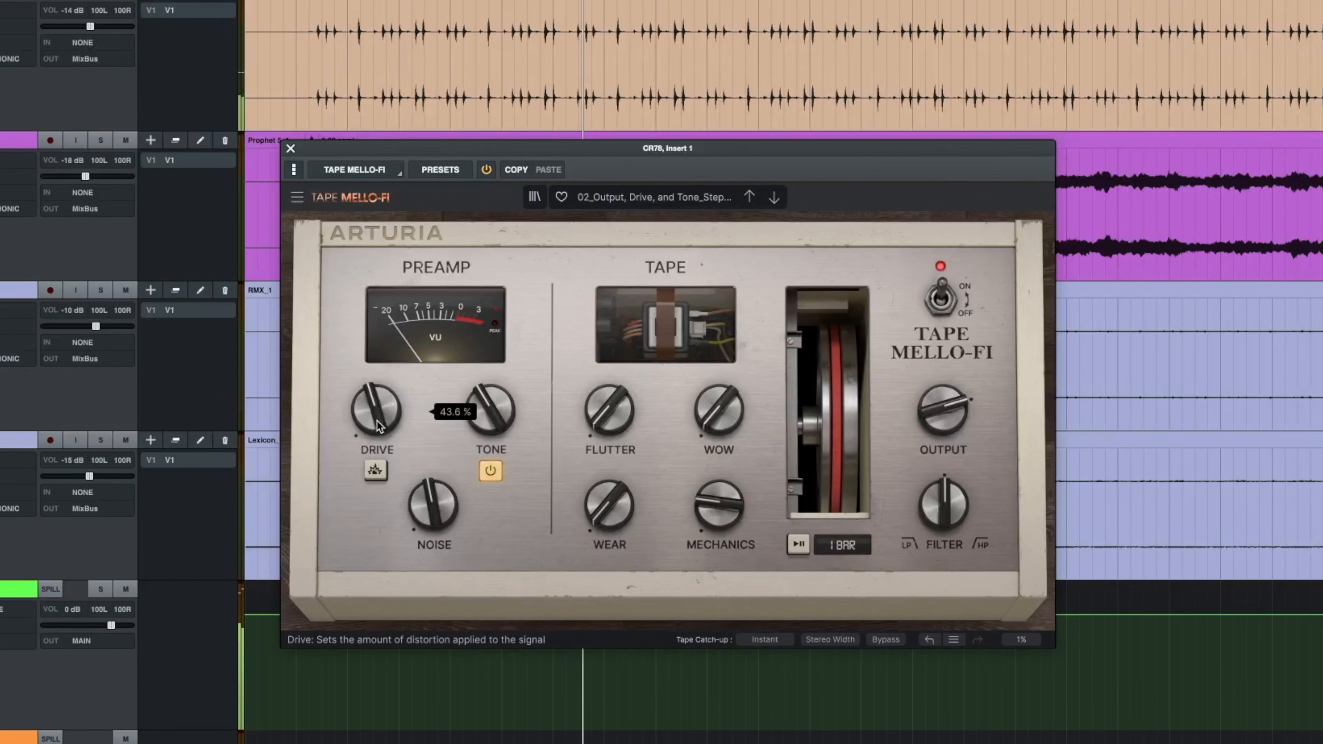
Compare playback with the tone circuit off and on, adjust Tone and Noise slightly, and stop playback
{"action": "left_click", "coordinate": [488, 472]}
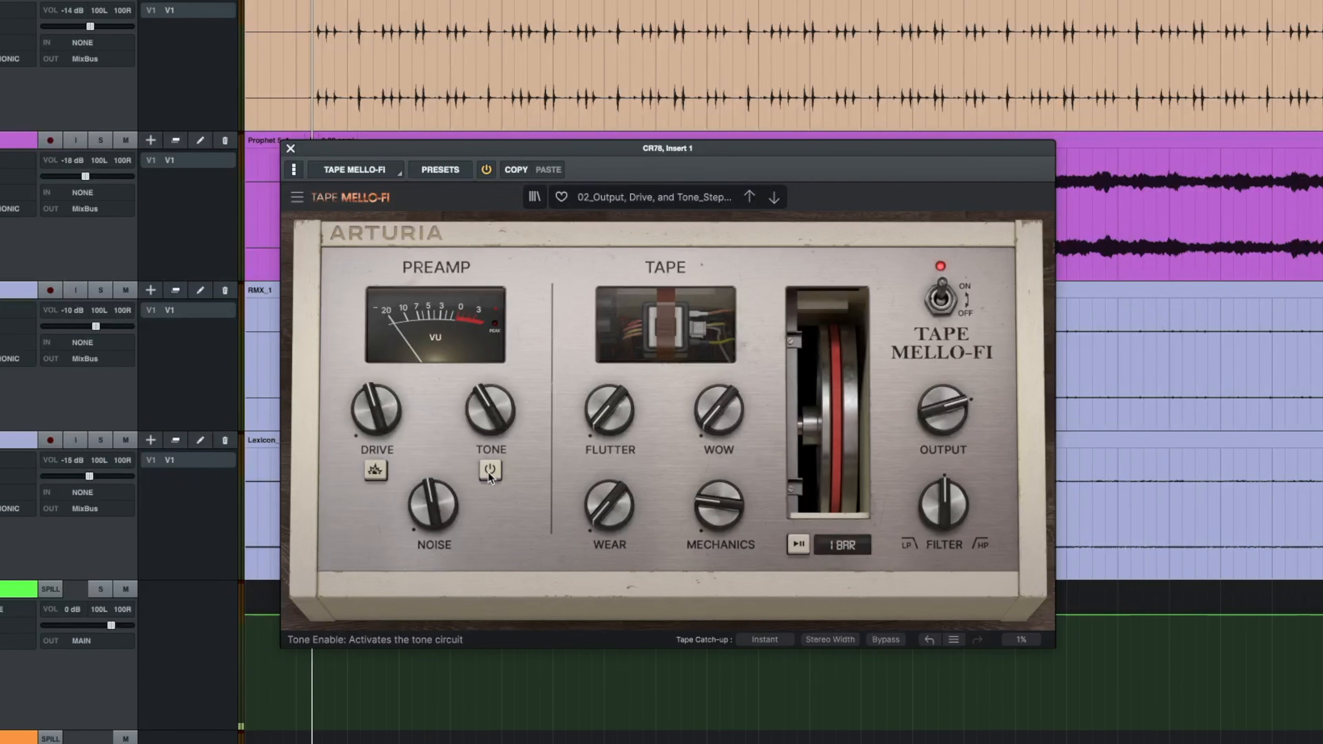
{"action": "mouse_move", "coordinate": [486, 412]}
{"action": "key", "text": "space"}
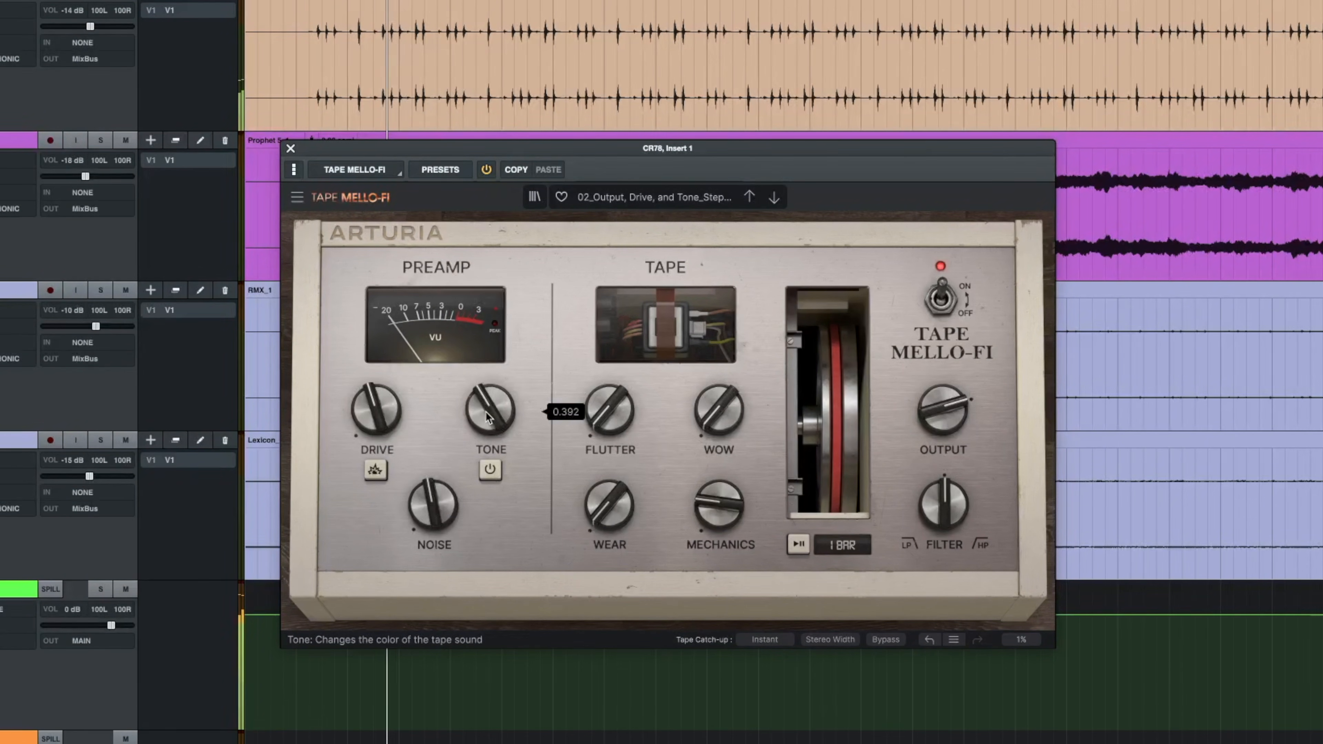
{"action": "left_click", "coordinate": [489, 470]}
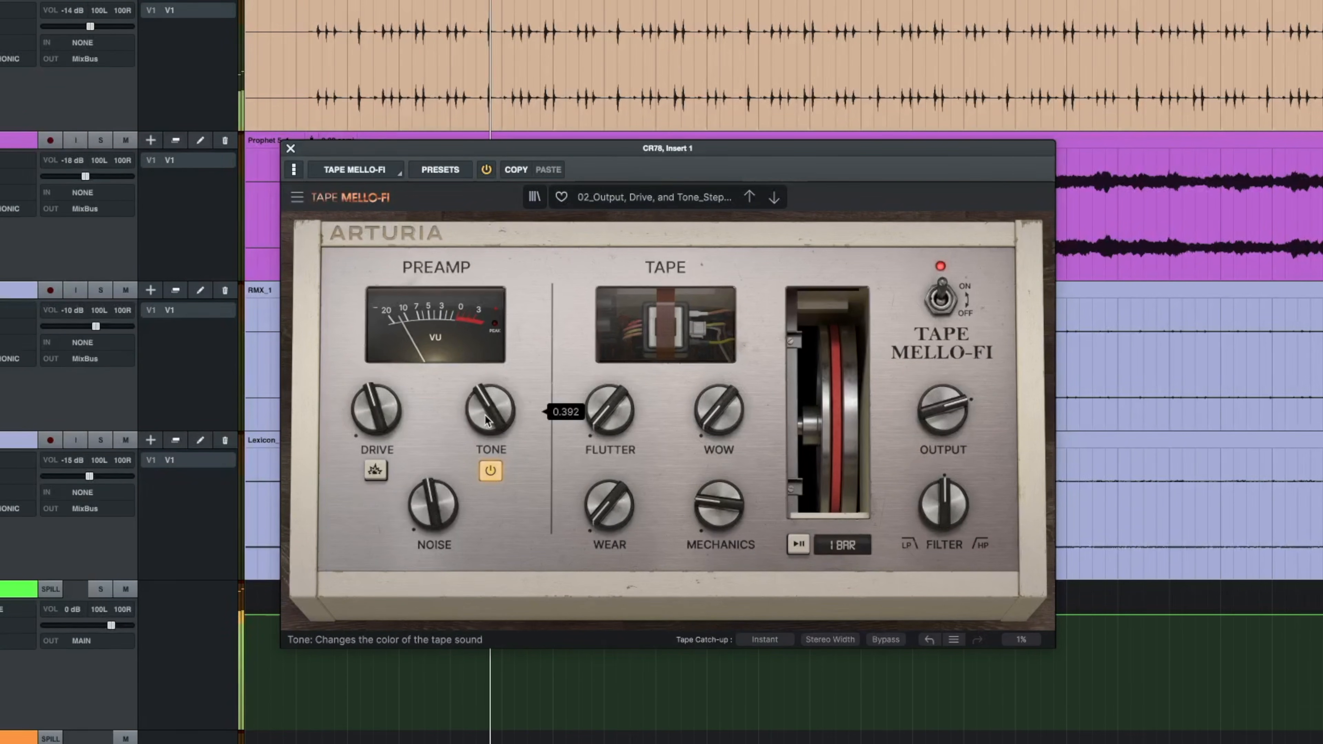
{"action": "mouse_move", "coordinate": [486, 410]}
{"action": "left_mouse_down"}
{"action": "mouse_move", "coordinate": [486, 387]}
{"action": "mouse_move", "coordinate": [486, 404]}
{"action": "left_mouse_up"}
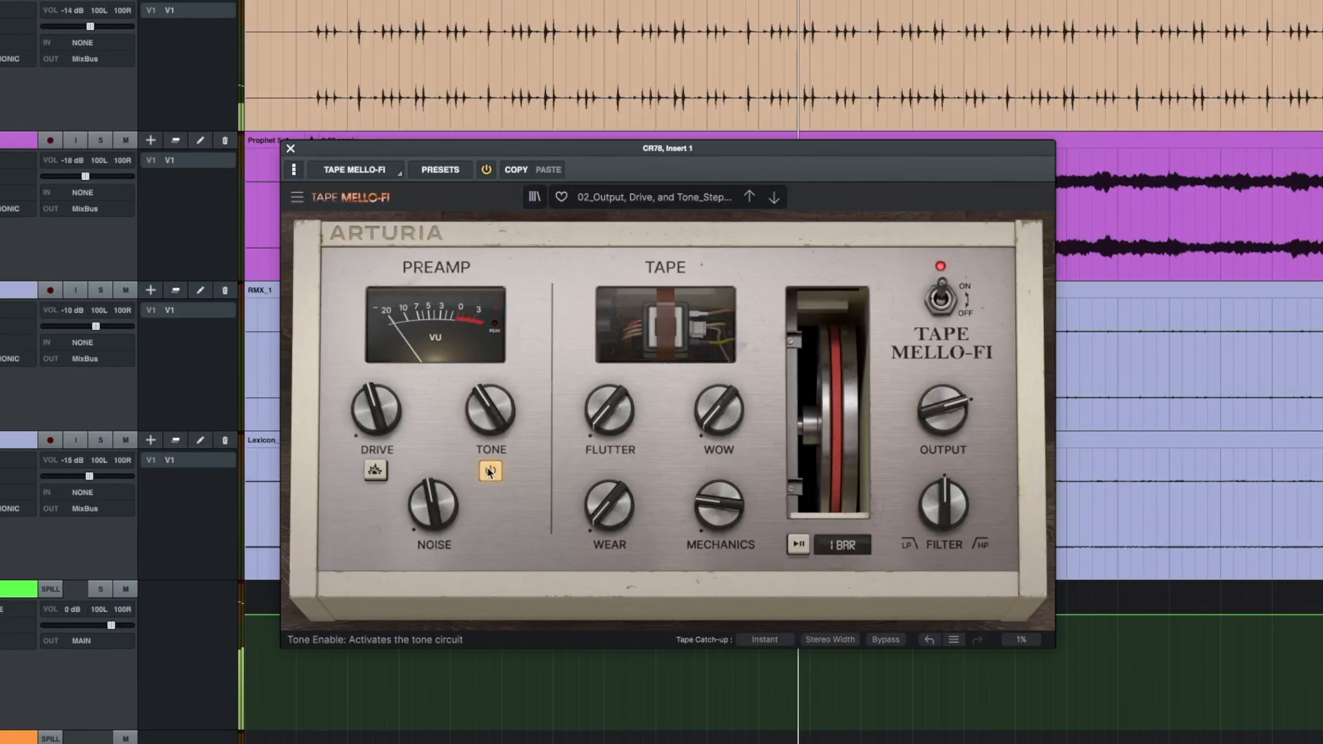
{"action": "mouse_move", "coordinate": [435, 499]}
{"action": "left_mouse_down"}
{"action": "mouse_move", "coordinate": [435, 470]}
{"action": "mouse_move", "coordinate": [435, 485]}
{"action": "left_mouse_up"}
{"action": "key", "text": "space"}
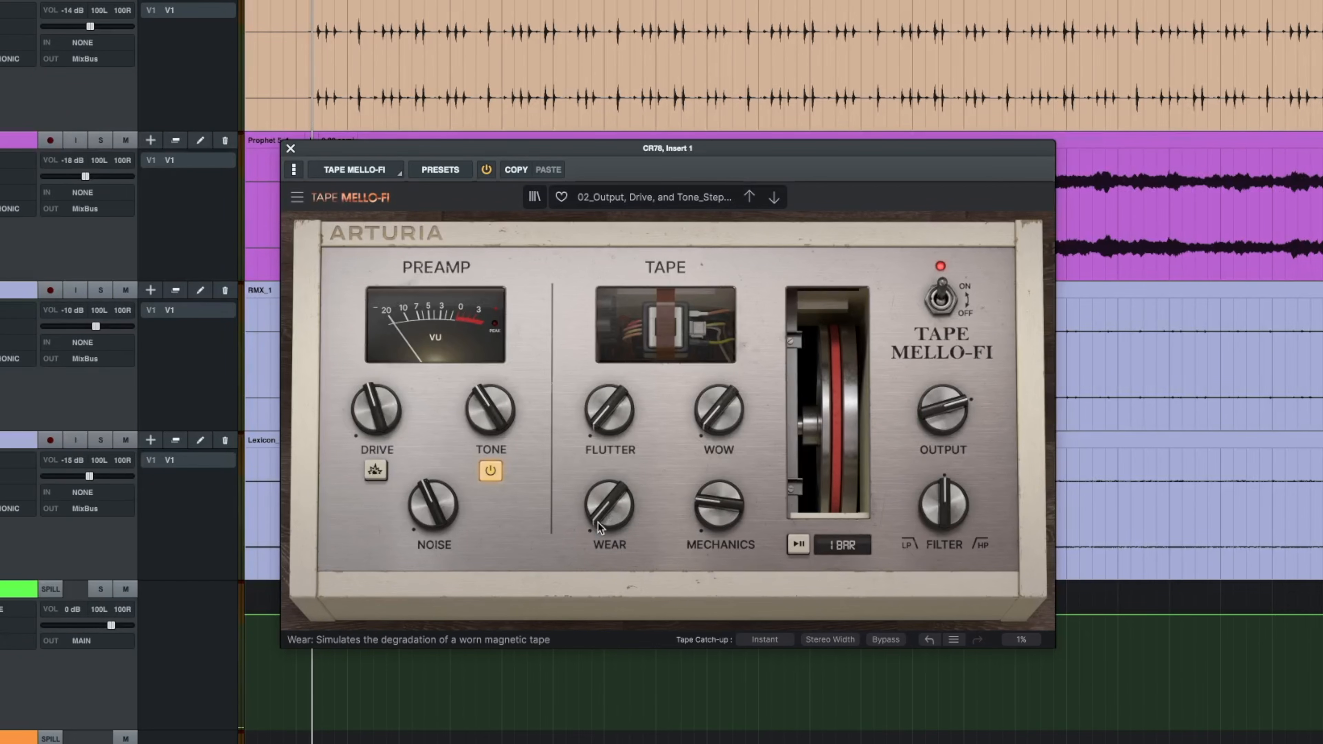
Audition different Wear and Mechanics amounts in the tape section, leaving both at moderate levels
{"action": "mouse_move", "coordinate": [604, 508]}
{"action": "left_click_drag", "start_coordinate": [605, 508], "coordinate": [605, 448]}
{"action": "mouse_move", "coordinate": [606, 510]}
{"action": "left_mouse_down"}
{"action": "mouse_move", "coordinate": [606, 498]}
{"action": "mouse_move", "coordinate": [608, 566]}
{"action": "mouse_move", "coordinate": [612, 500]}
{"action": "left_mouse_up"}
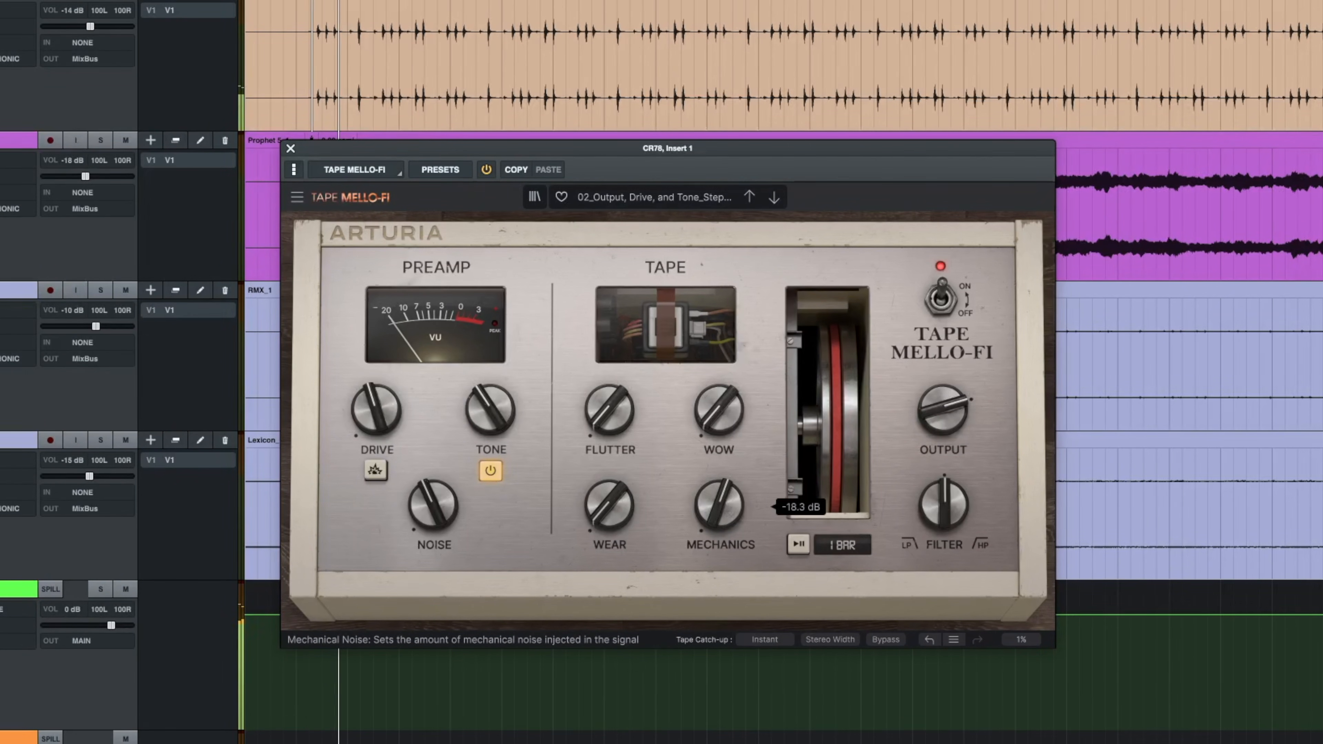
{"action": "left_click_drag", "start_coordinate": [716, 511], "coordinate": [716, 520]}
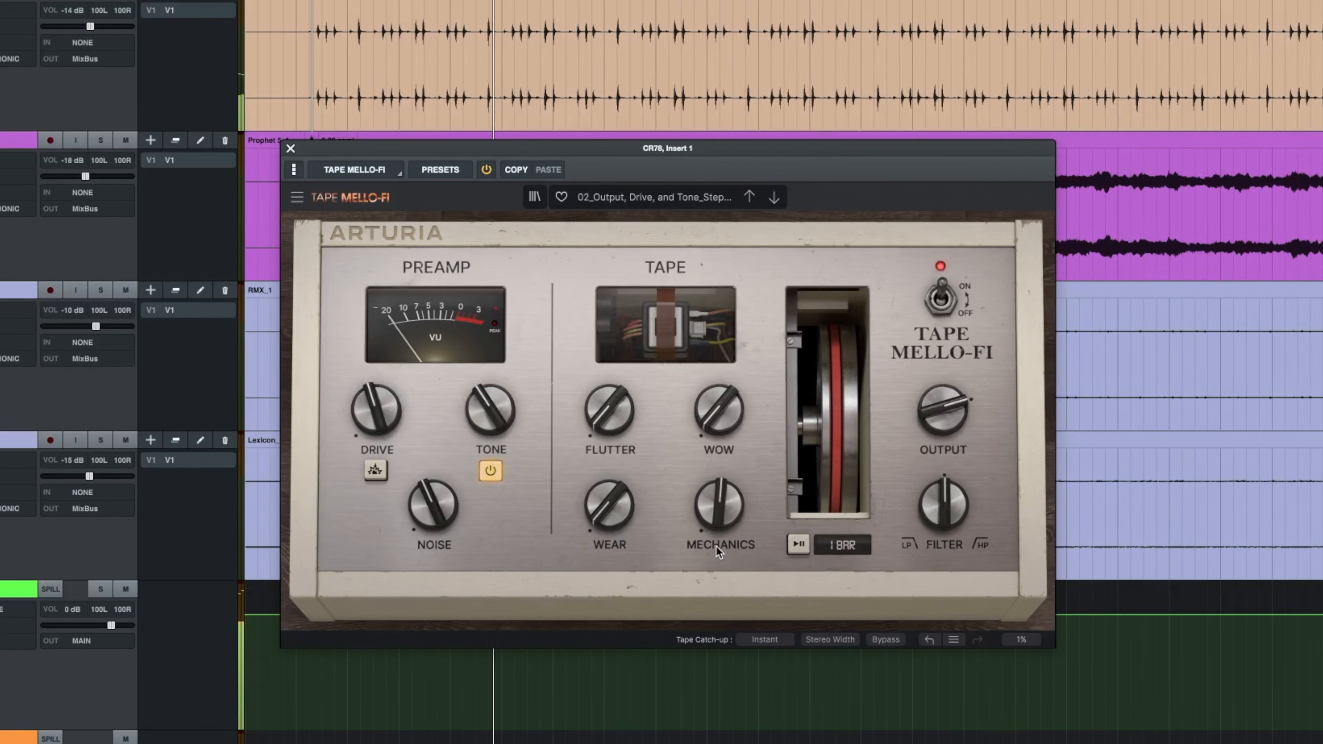
{"action": "left_click_drag", "start_coordinate": [719, 501], "coordinate": [718, 524]}
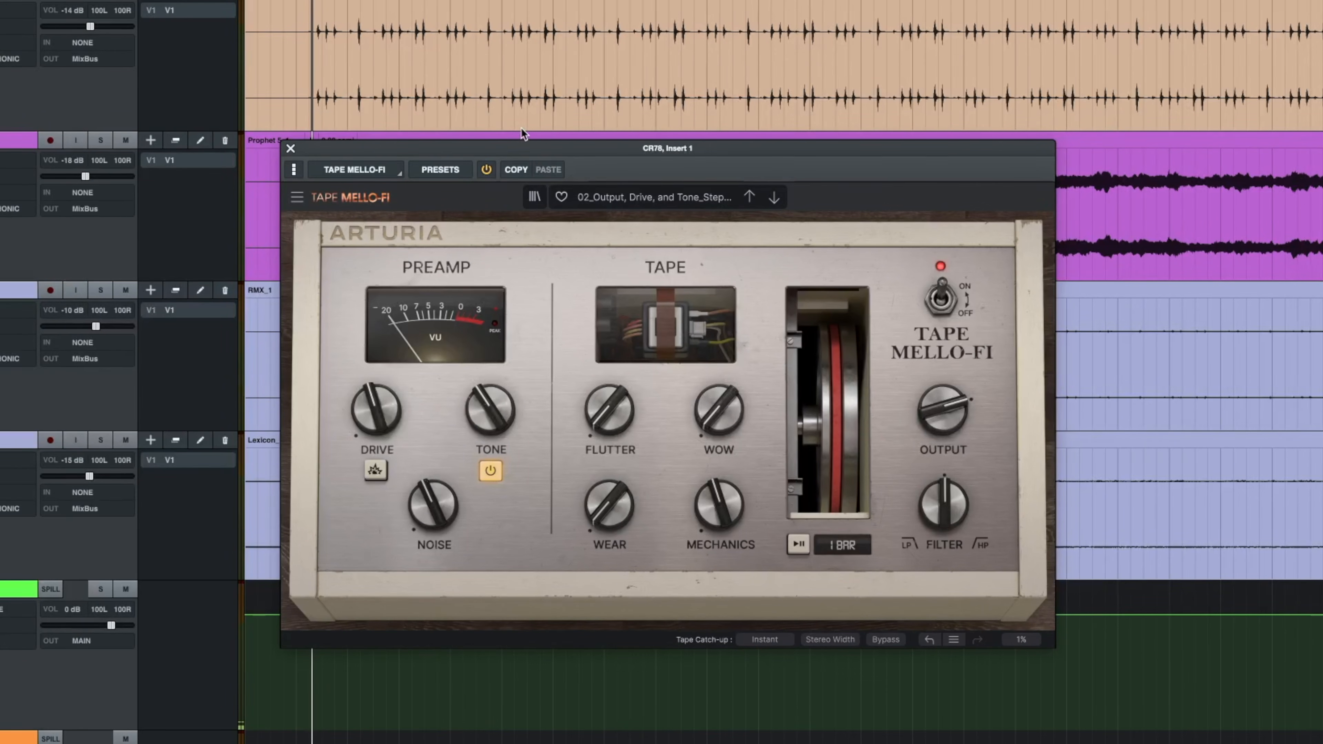
Set the tape stop speed to 1/2 Bar and trigger the tape stop on and off during playback
{"action": "left_click", "coordinate": [835, 546]}
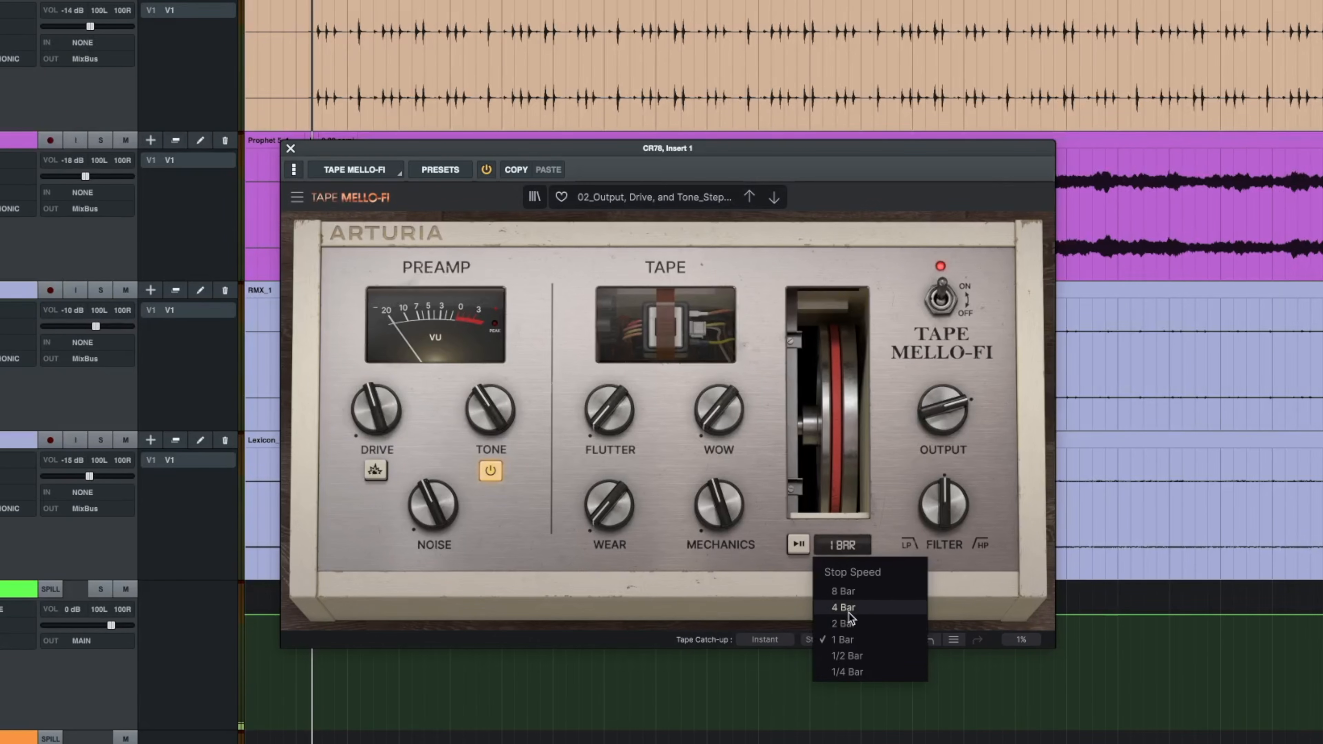
{"action": "left_click", "coordinate": [849, 657]}
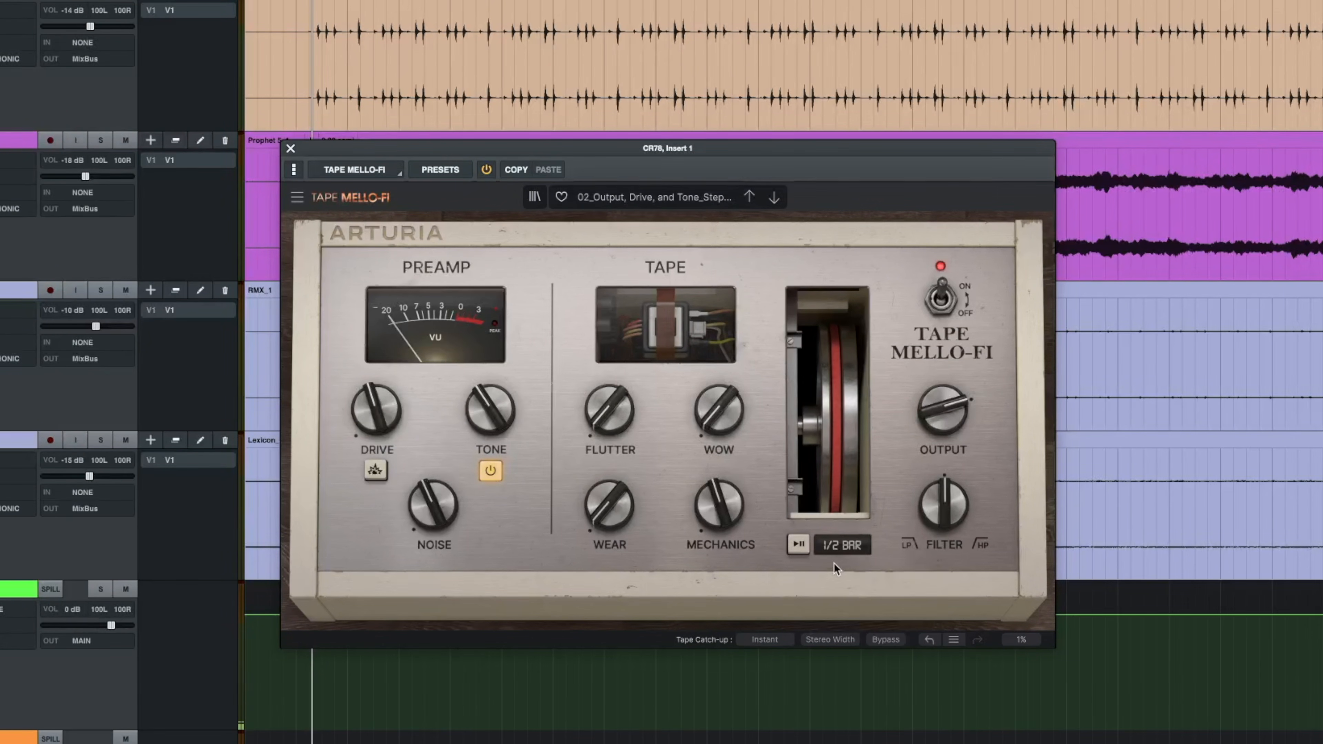
{"action": "left_click", "coordinate": [798, 545]}
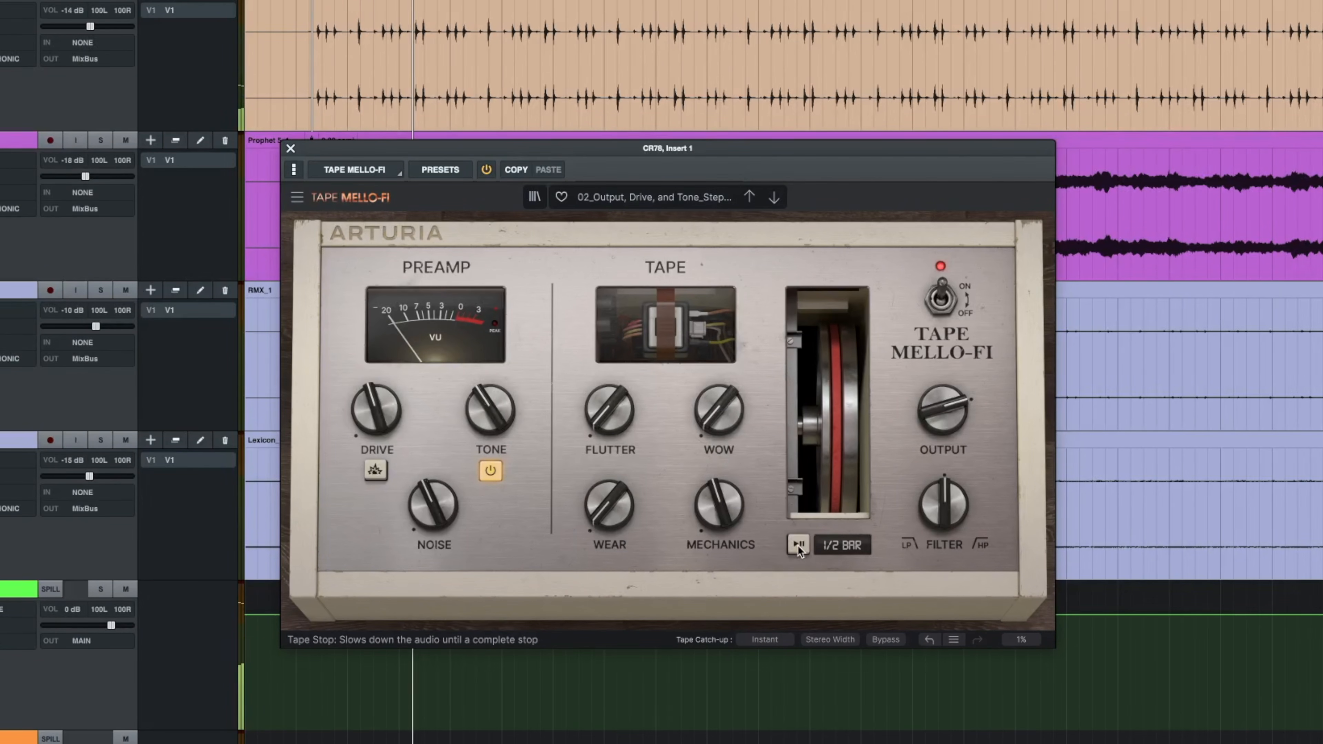
{"action": "left_click", "coordinate": [798, 545]}
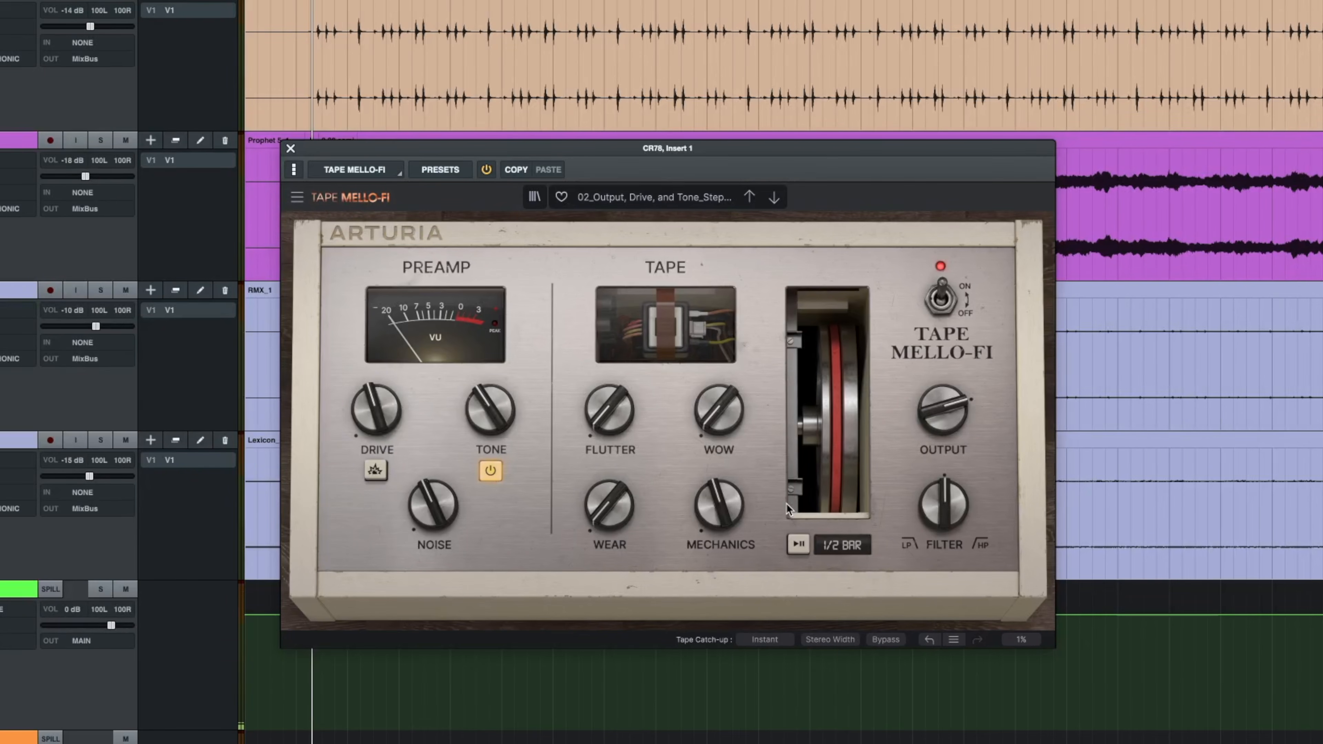
Set the tape stop speed to 2 Bar and trigger the tape stop on and off during playback
{"action": "left_click", "coordinate": [842, 546]}
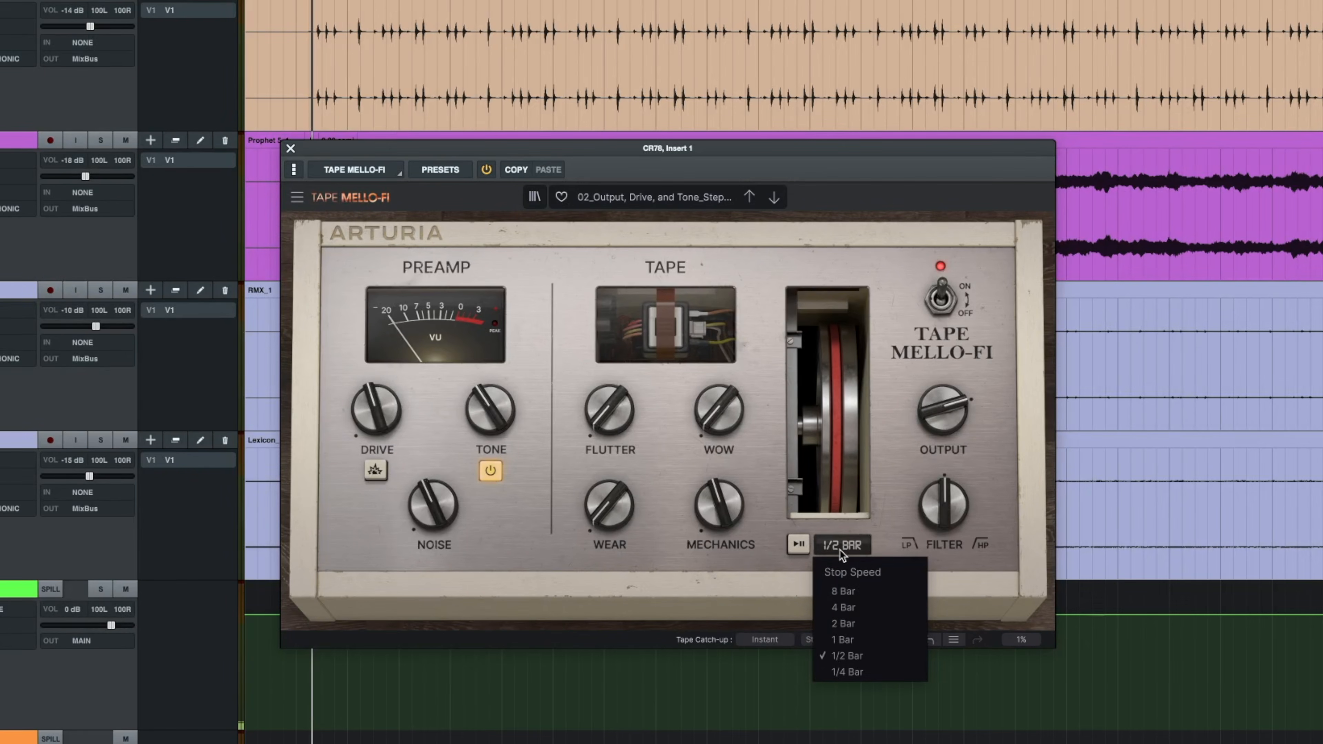
{"action": "left_click", "coordinate": [843, 620]}
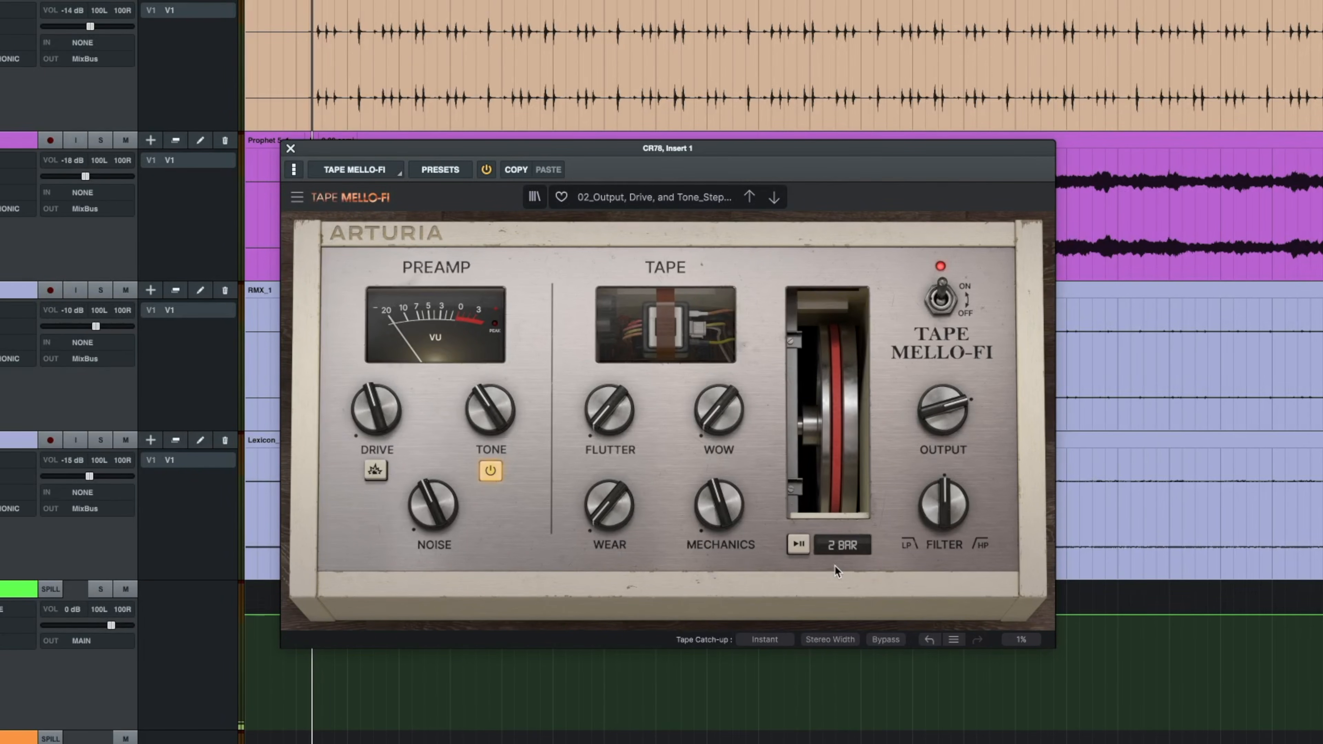
{"action": "left_click", "coordinate": [799, 546]}
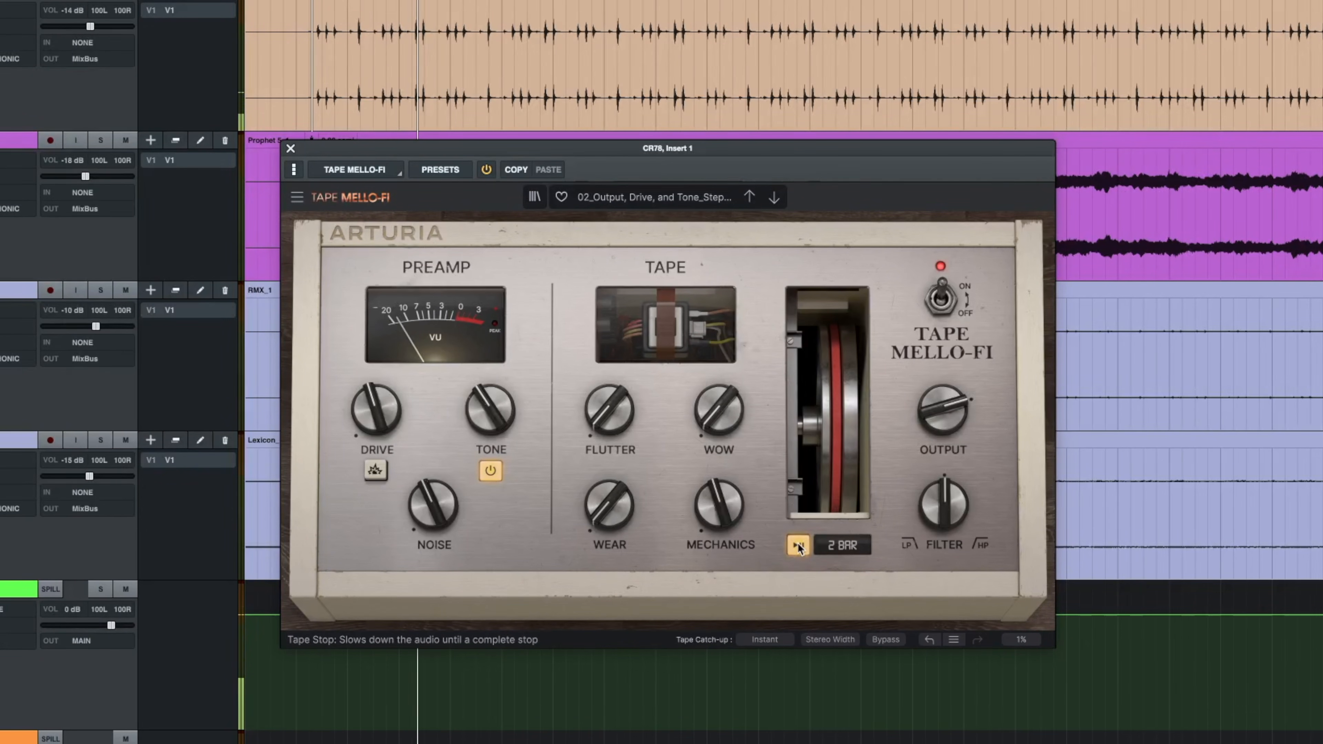
{"action": "left_click", "coordinate": [799, 546]}
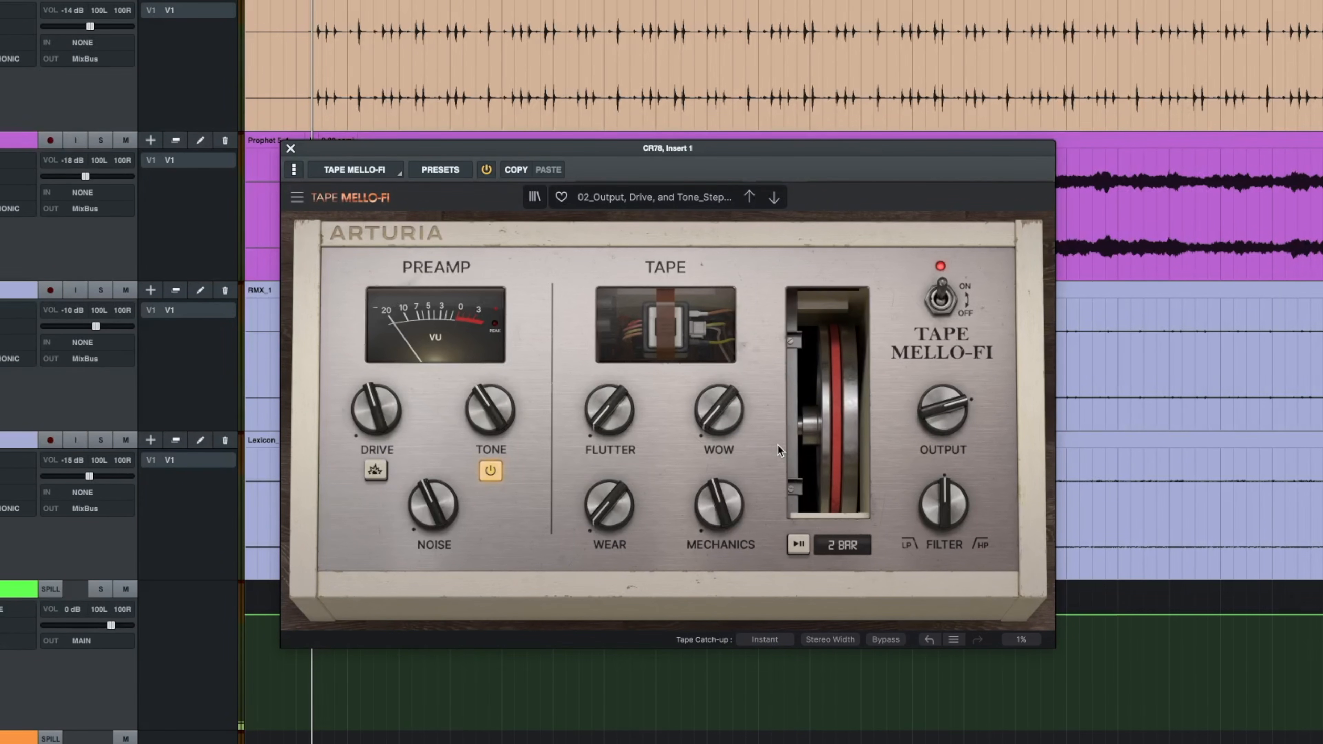
Sweep the Tape MELLO-FI filter into low-pass and slightly into high-pass, and reset it to No Filter
{"action": "mouse_move", "coordinate": [922, 508]}
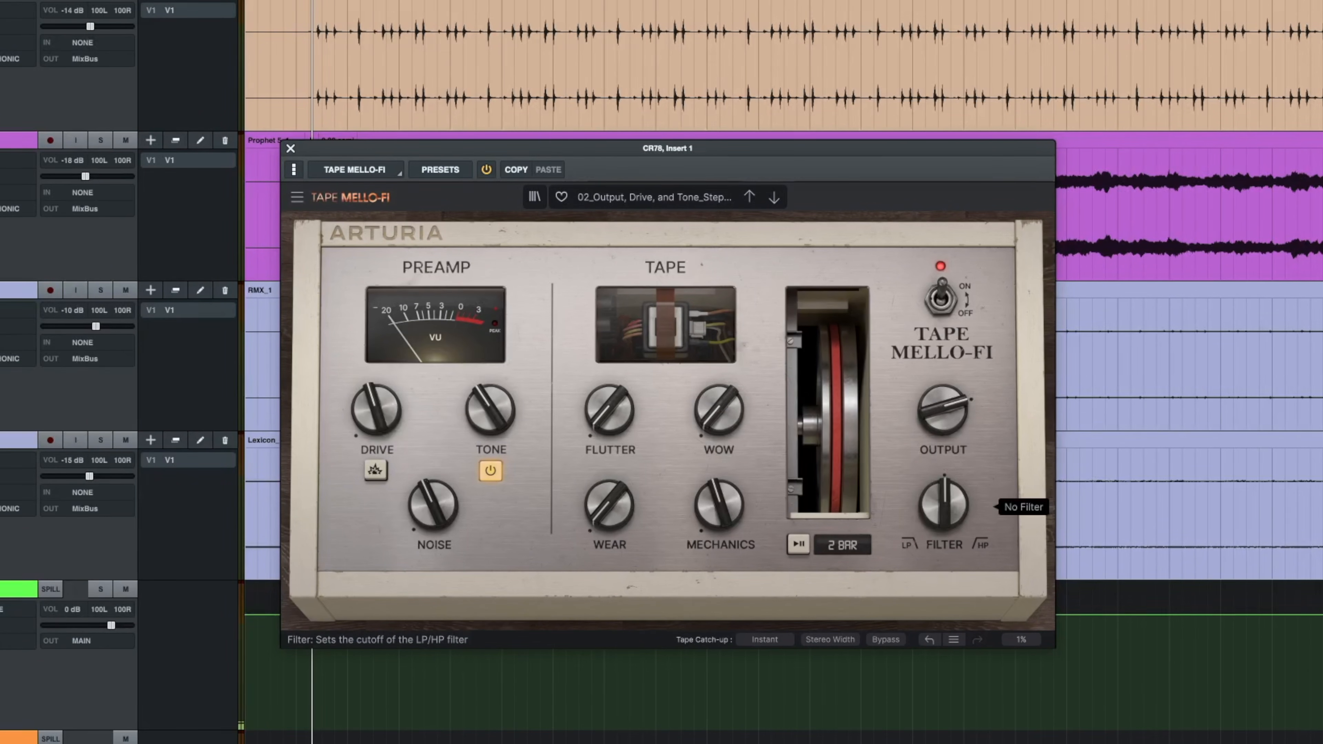
{"action": "left_click_drag", "start_coordinate": [946, 500], "coordinate": [946, 527]}
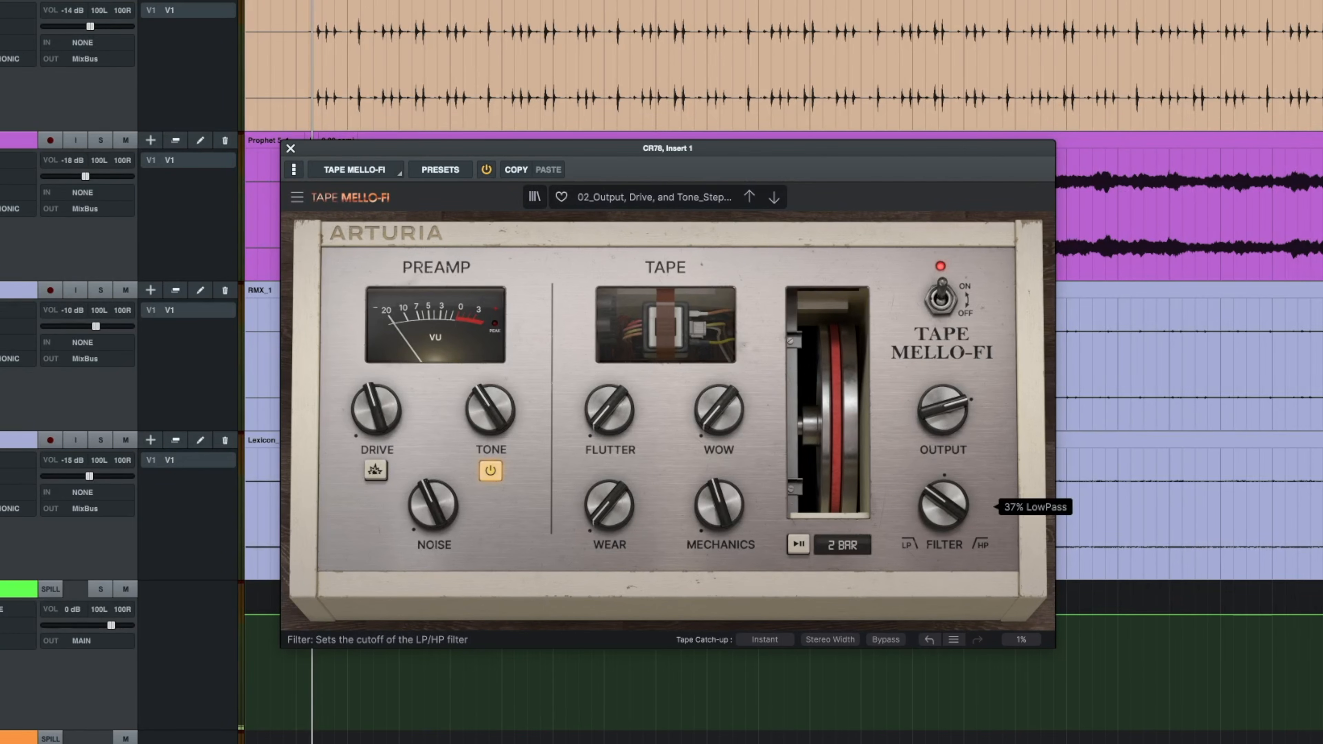
{"action": "left_click_drag", "start_coordinate": [946, 514], "coordinate": [945, 504]}
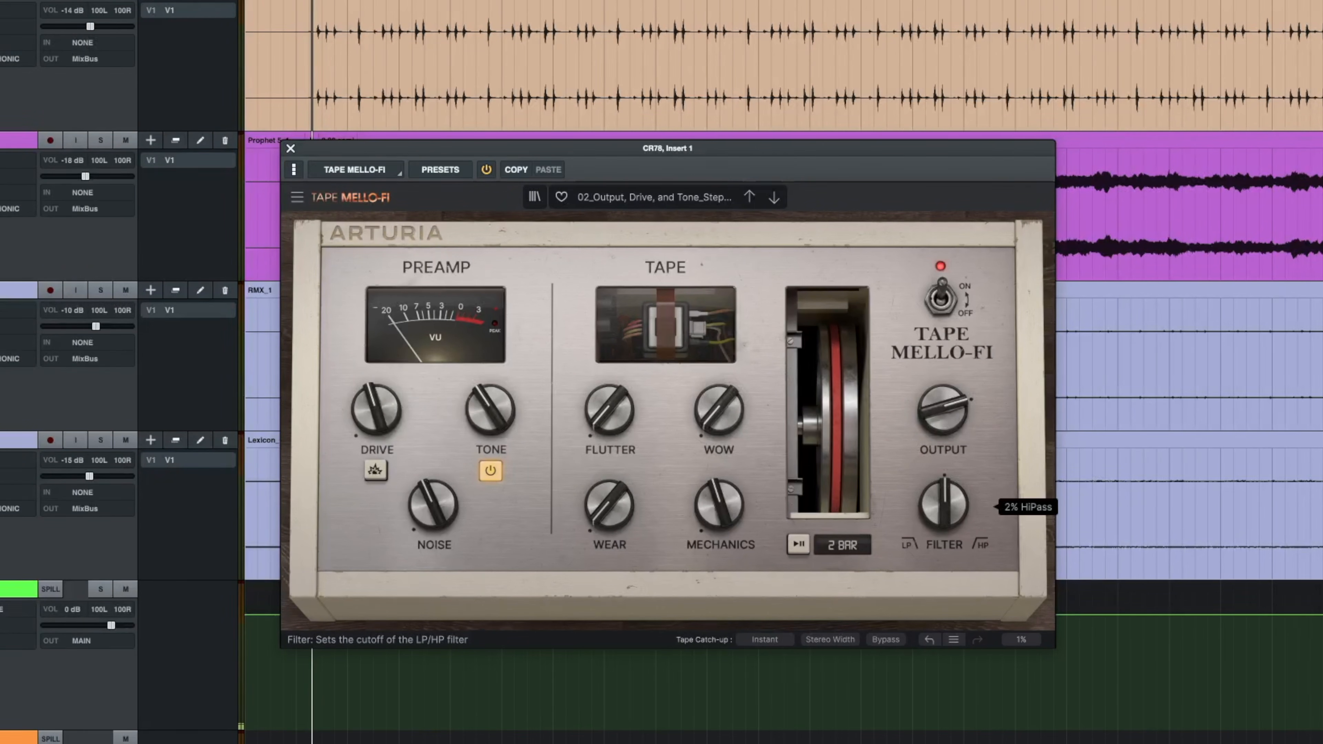
{"action": "double_click", "coordinate": [945, 503]}
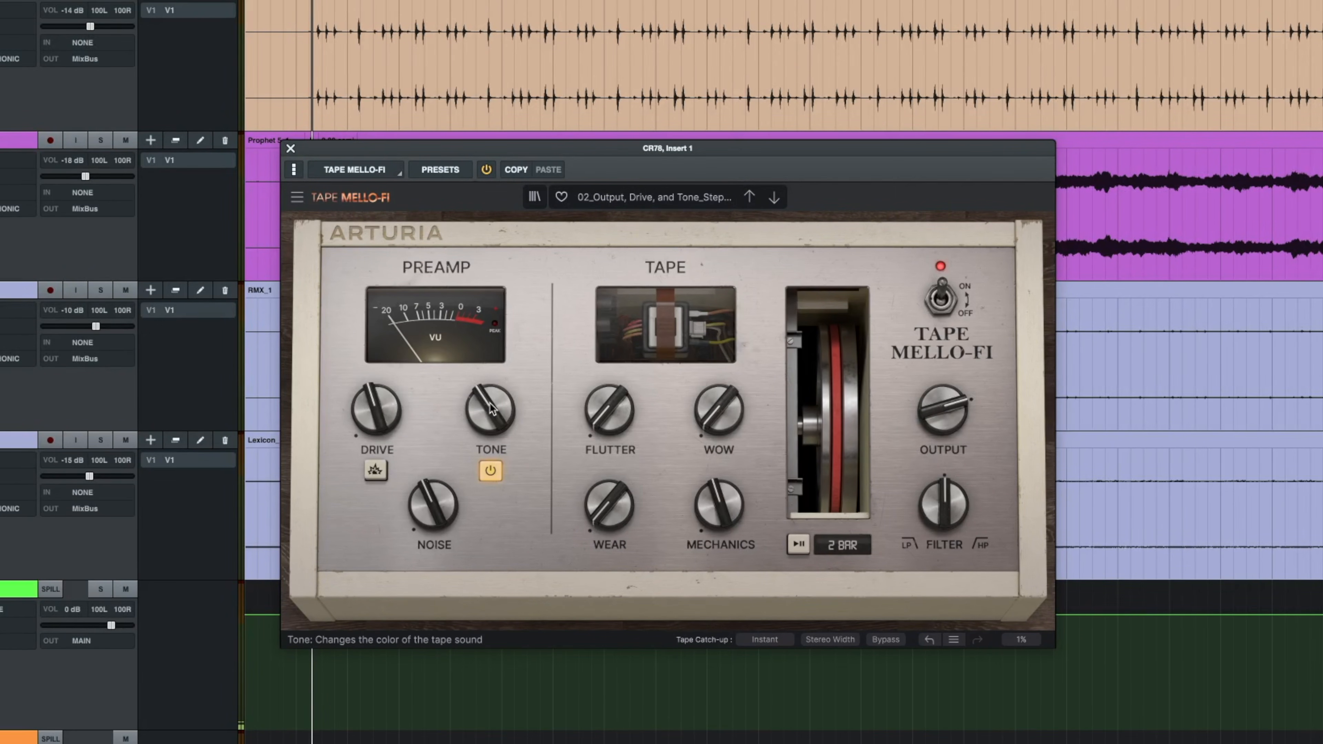
{"action": "mouse_move", "coordinate": [490, 404]}
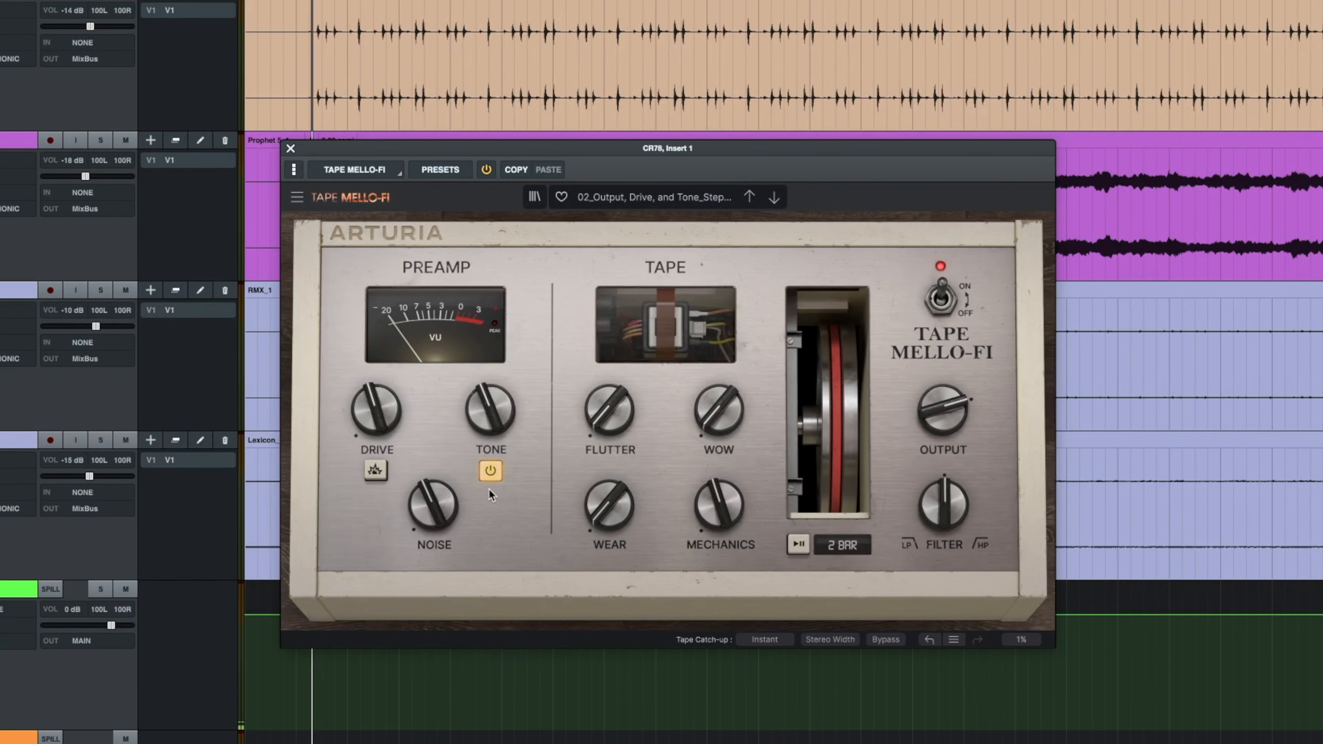
During playback, turn the filter into low-pass, raise Mechanics to about -21.4 dB, lower Wow and raise Flutter
{"action": "mouse_move", "coordinate": [942, 509]}
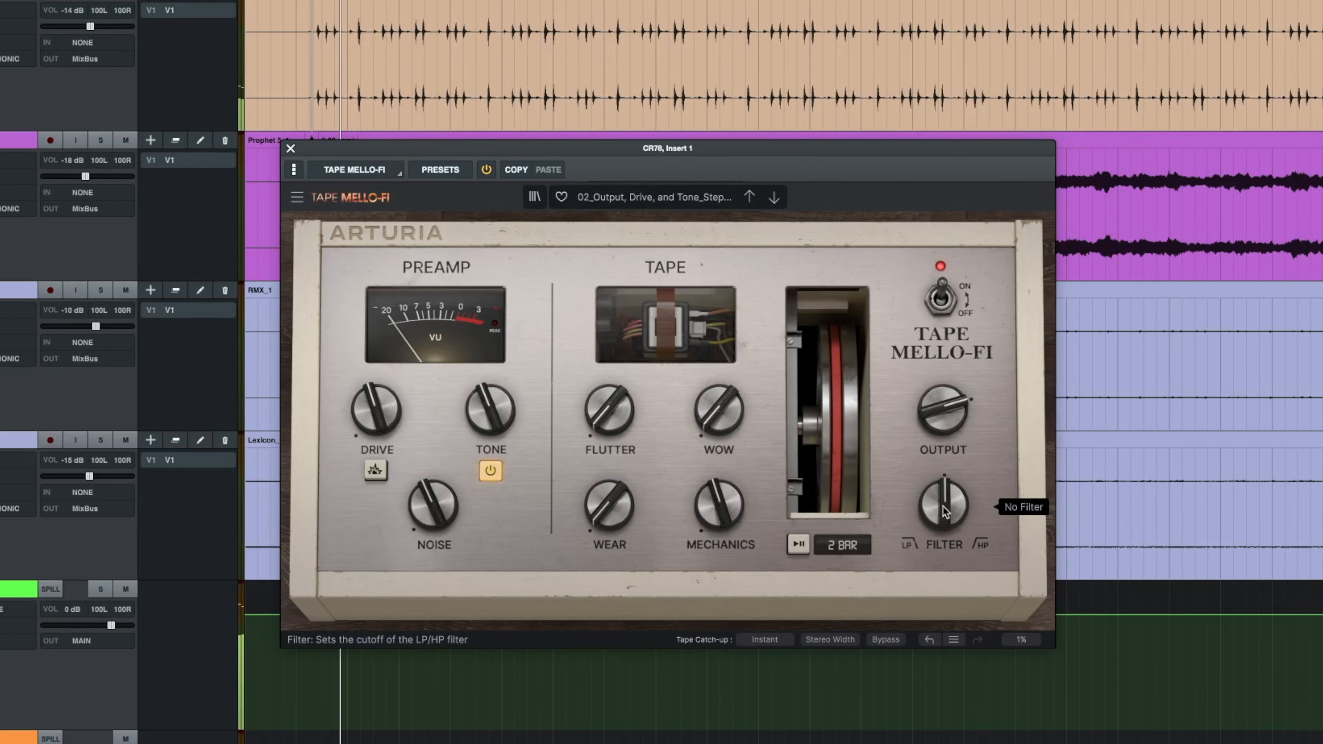
{"action": "left_click_drag", "start_coordinate": [944, 505], "coordinate": [944, 526]}
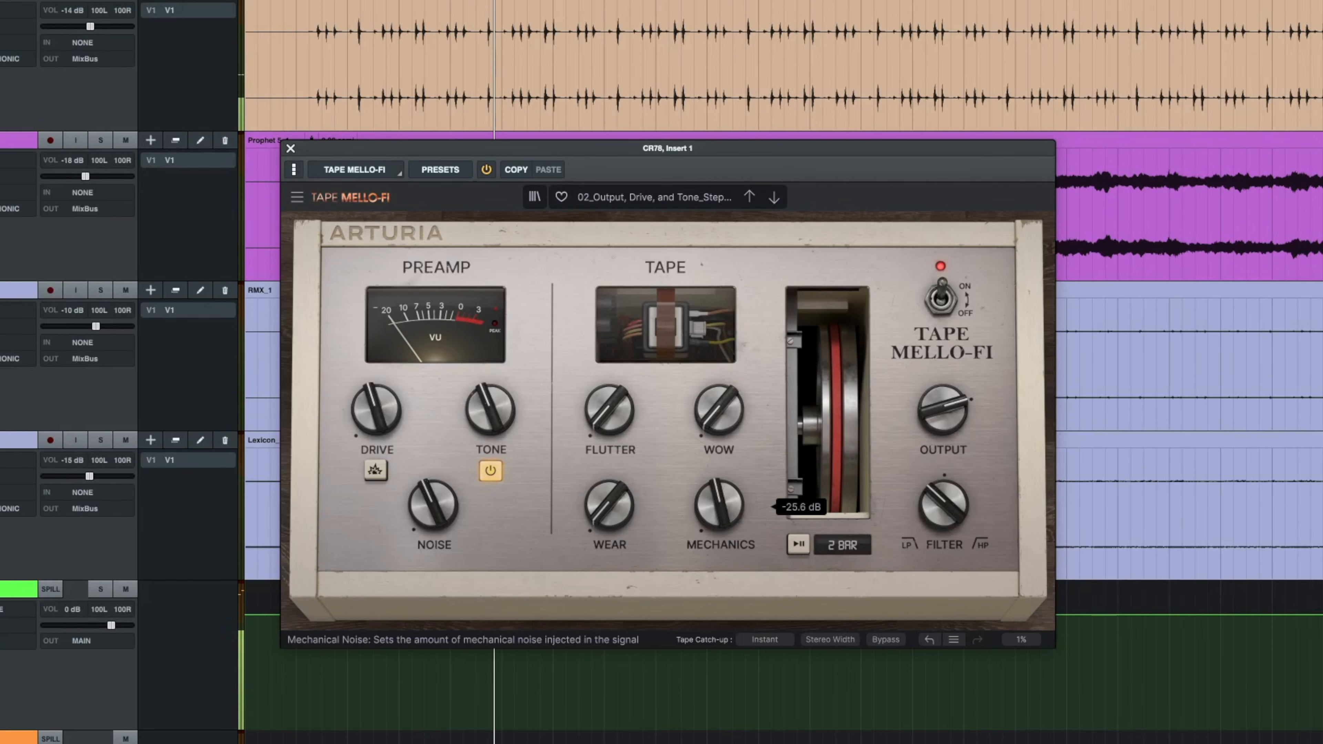
{"action": "left_click_drag", "start_coordinate": [720, 524], "coordinate": [709, 513]}
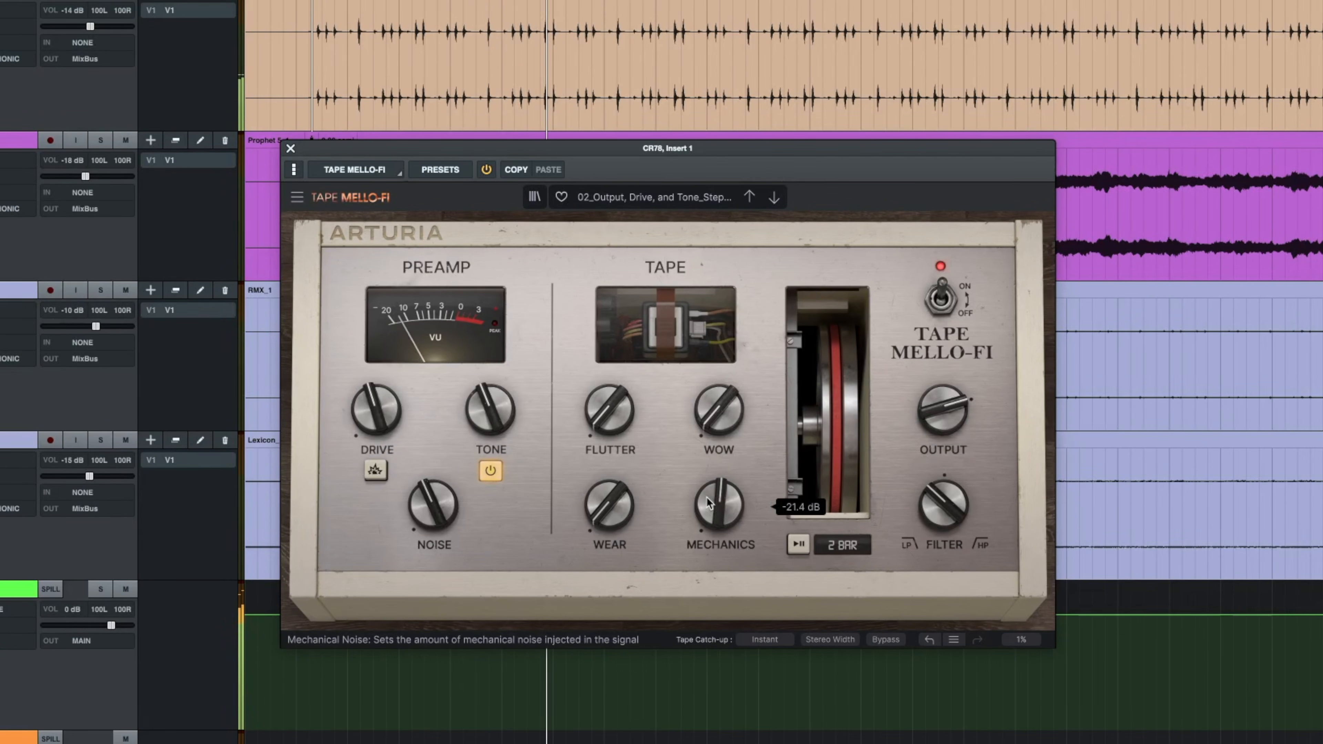
{"action": "left_click_drag", "start_coordinate": [722, 422], "coordinate": [721, 438]}
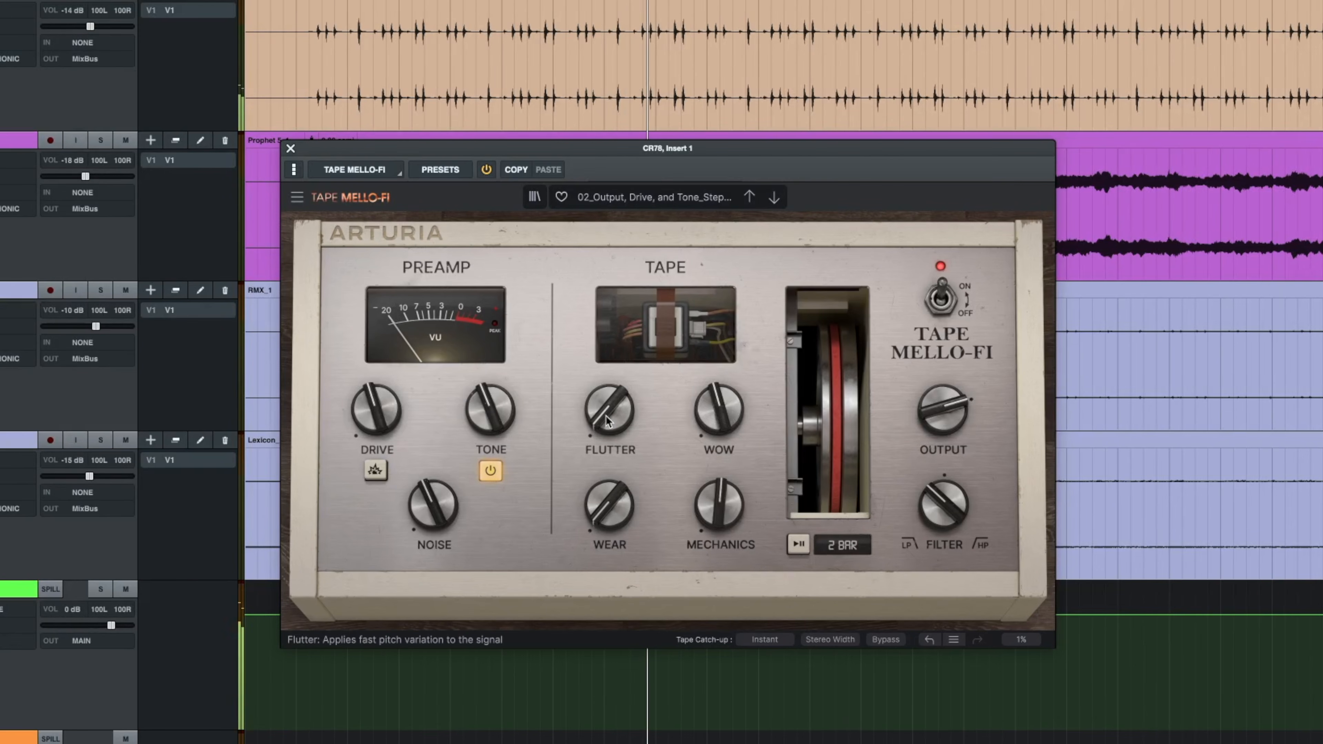
{"action": "left_click_drag", "start_coordinate": [595, 416], "coordinate": [596, 395]}
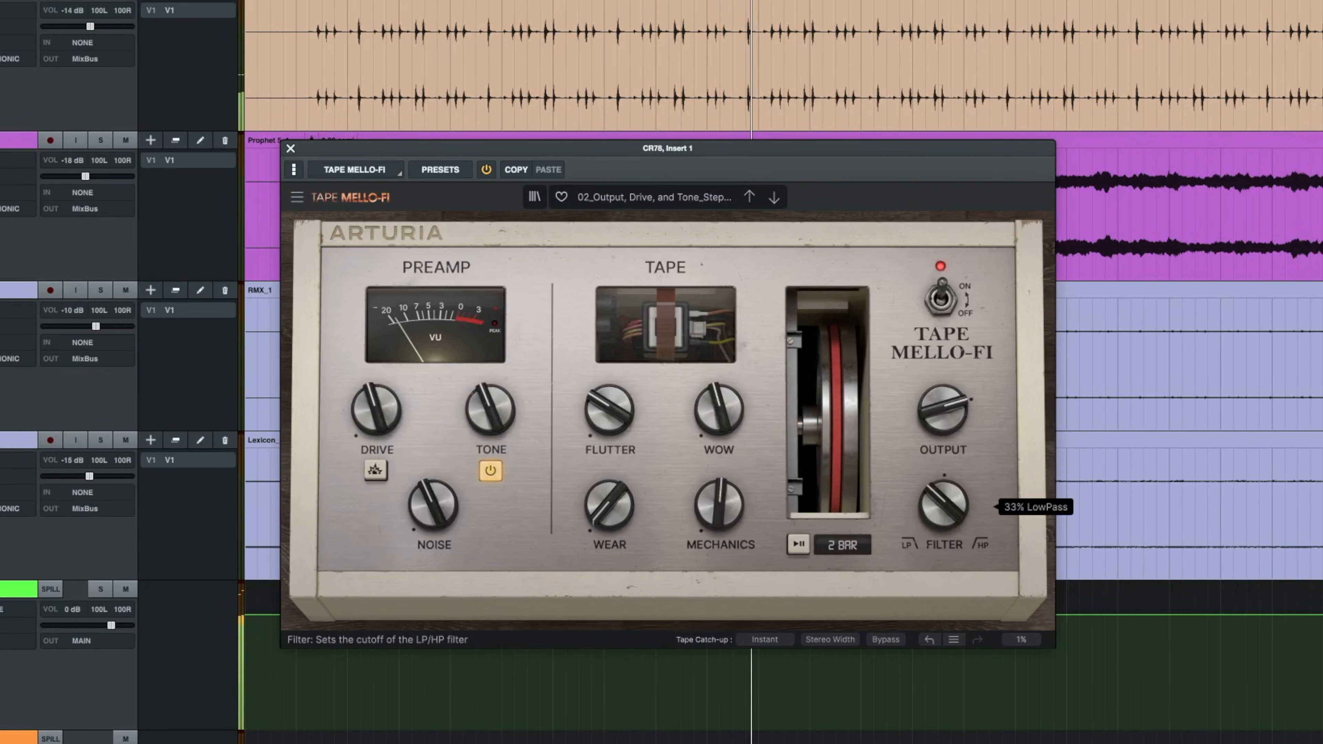
Ease the filter to 23% LowPass, raise Tone to about 0.648 and raise Drive to 54.0%
{"action": "left_click_drag", "start_coordinate": [941, 516], "coordinate": [940, 502]}
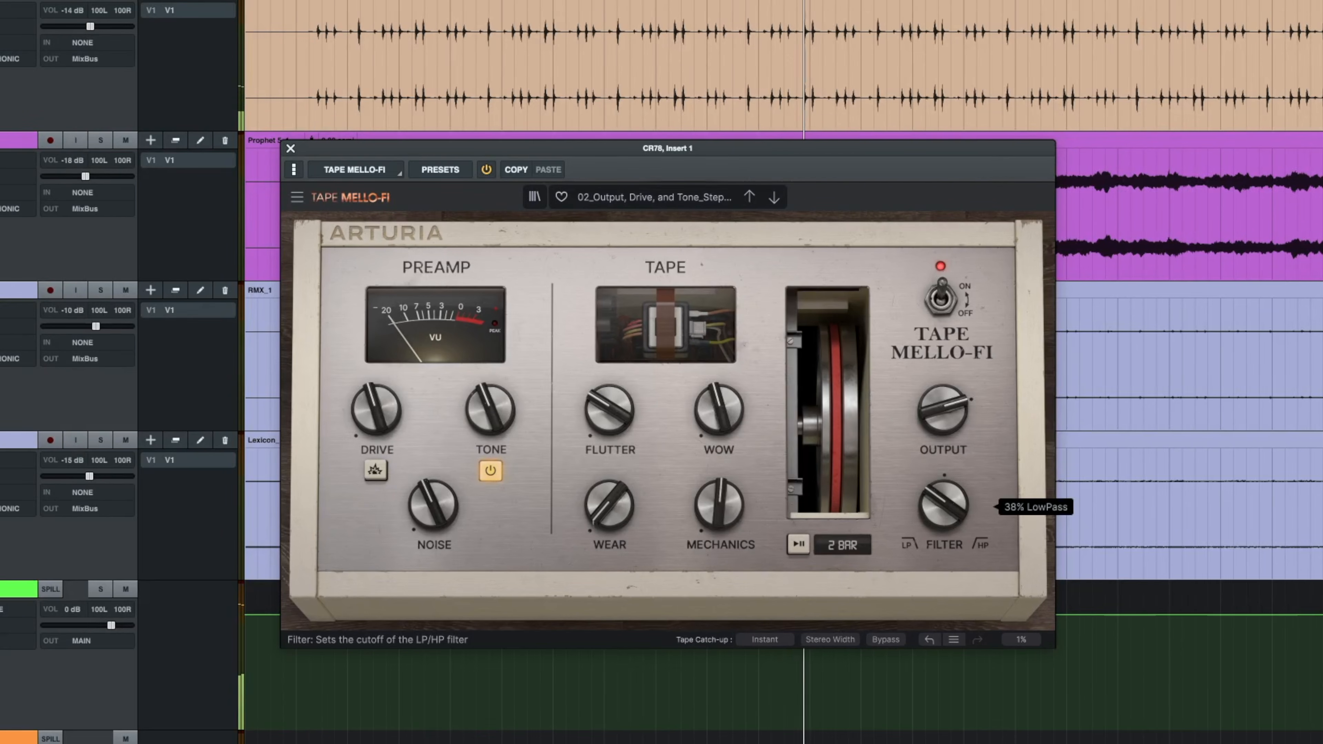
{"action": "mouse_move", "coordinate": [506, 404]}
{"action": "left_mouse_down"}
{"action": "mouse_move", "coordinate": [505, 390]}
{"action": "mouse_move", "coordinate": [518, 409]}
{"action": "left_mouse_up"}
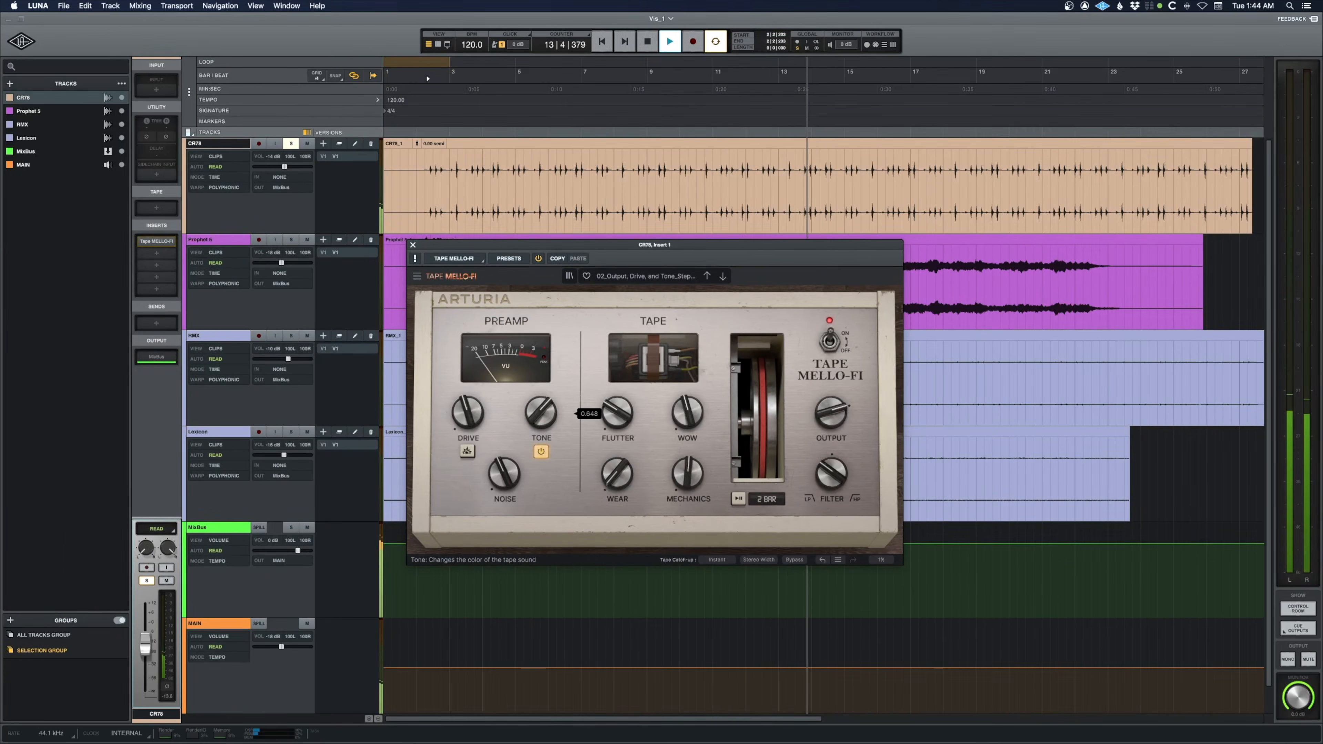
{"action": "left_click_drag", "start_coordinate": [439, 415], "coordinate": [439, 404]}
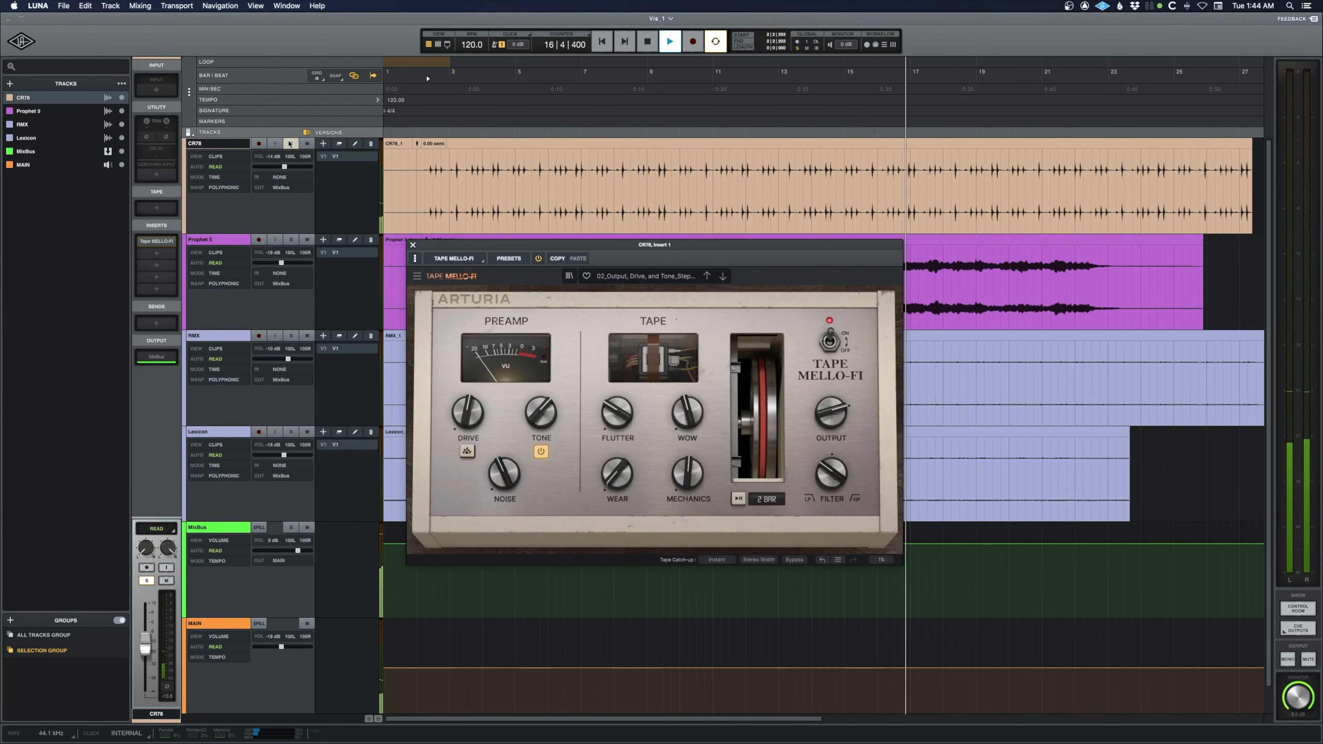
Unsolo CR78, play the full mix from just before bar 6 while adjusting Tape MELLO-FI's Output, and stop playback
{"action": "left_click", "coordinate": [546, 263]}
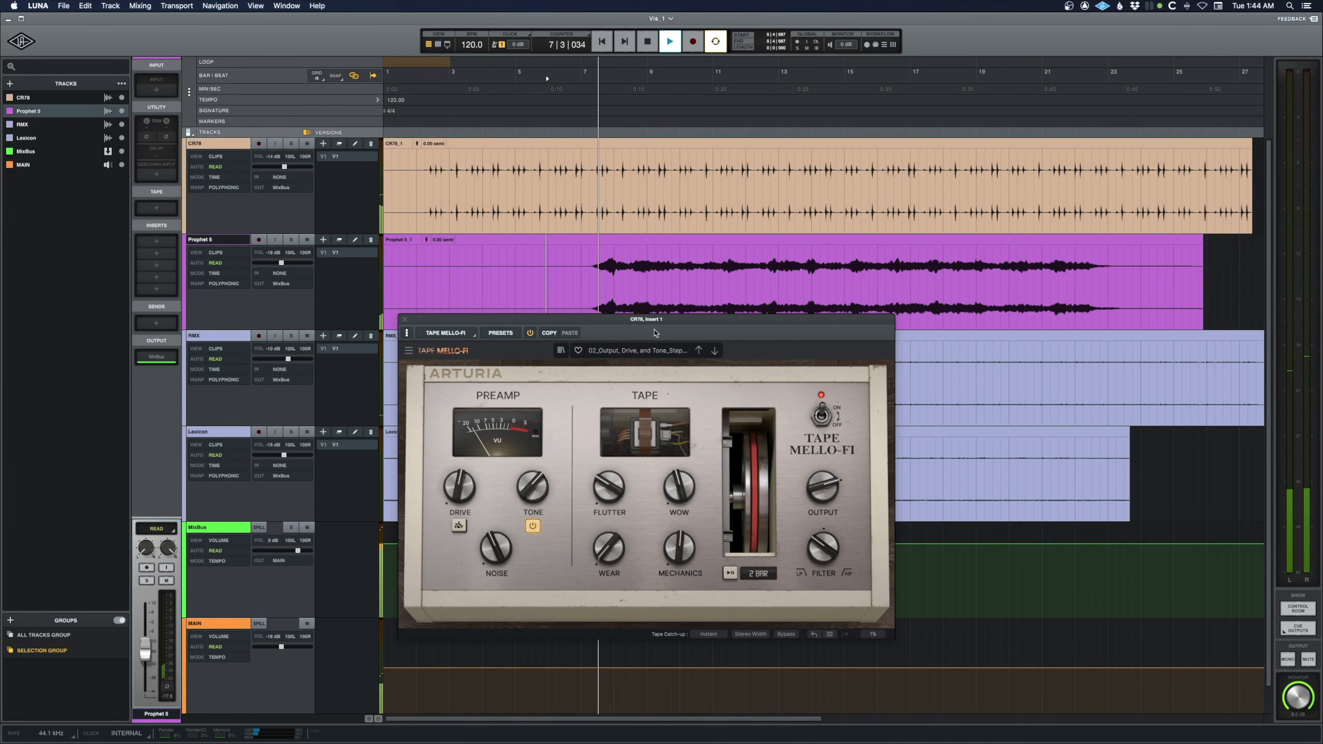
{"action": "left_click", "coordinate": [818, 495]}
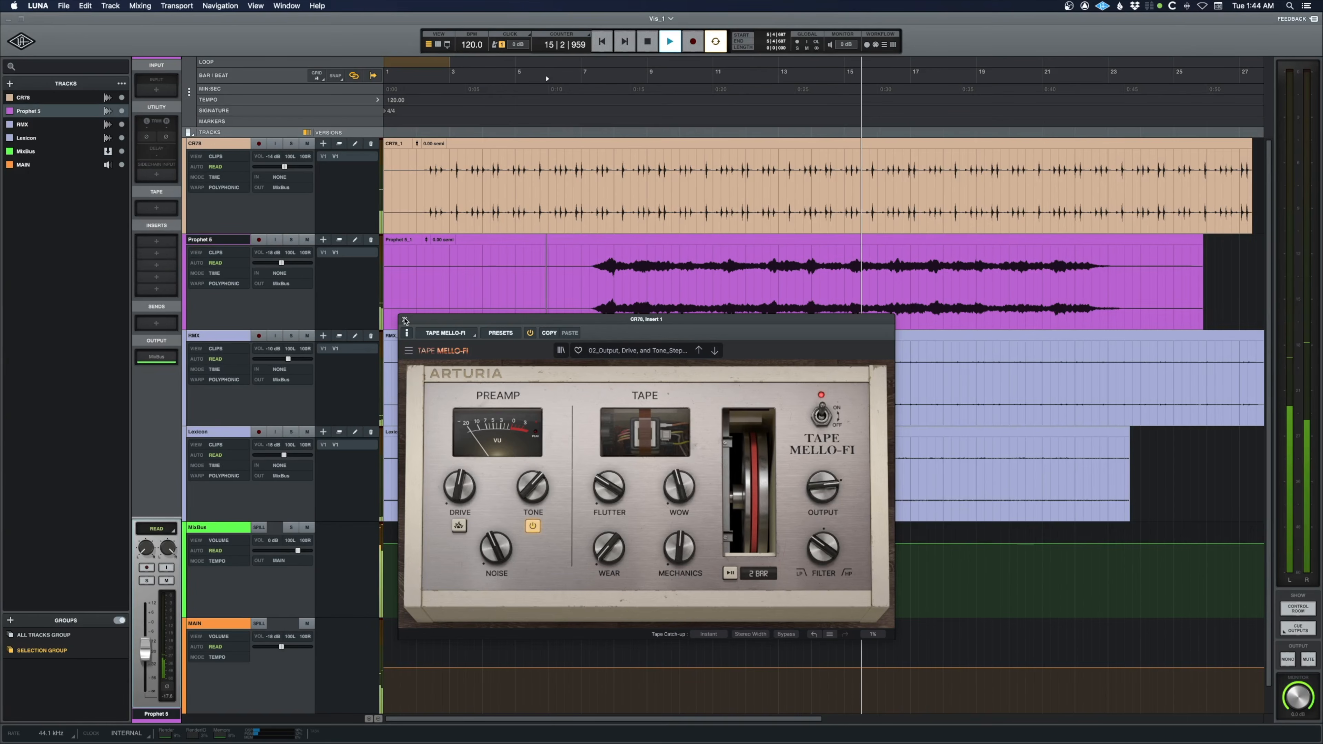
{"action": "key", "text": "space"}
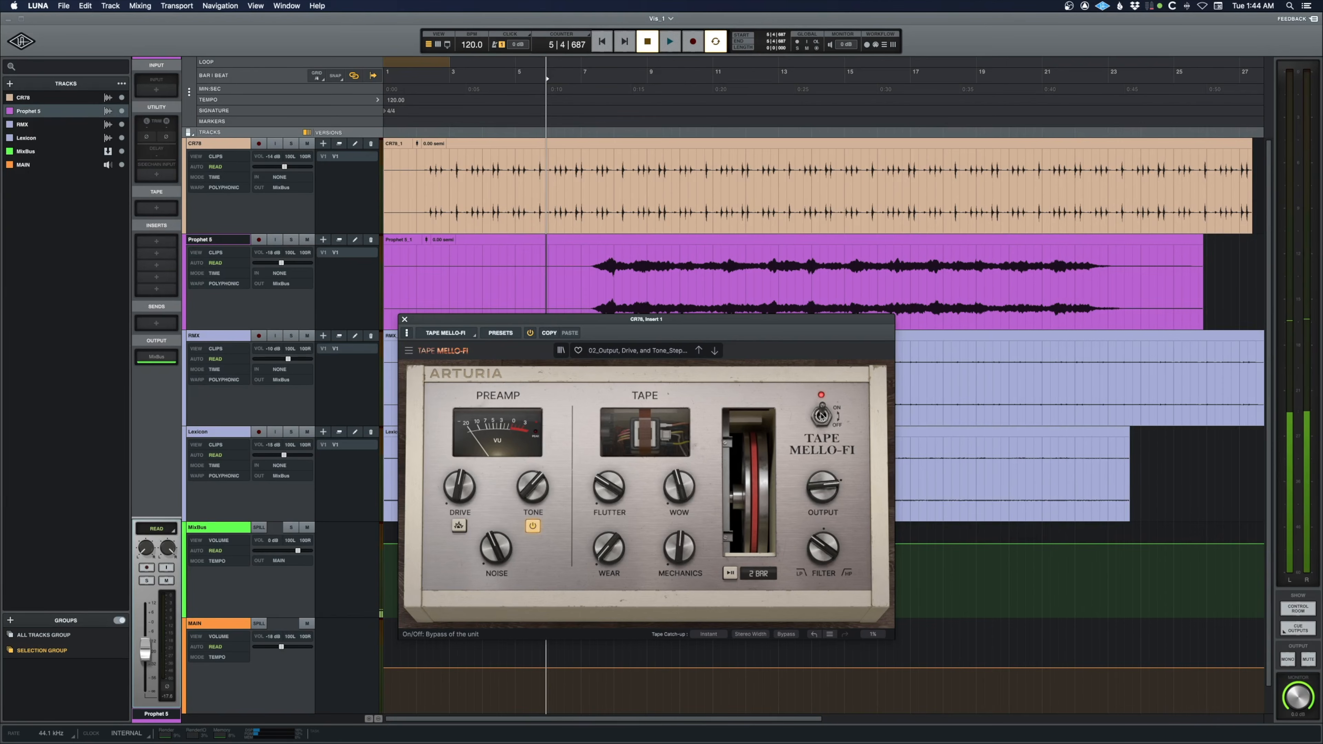
Switch Tape MELLO-FI off, play the mix bypassed for comparison, stop playback and close the plug-in window
{"action": "left_click", "coordinate": [821, 415]}
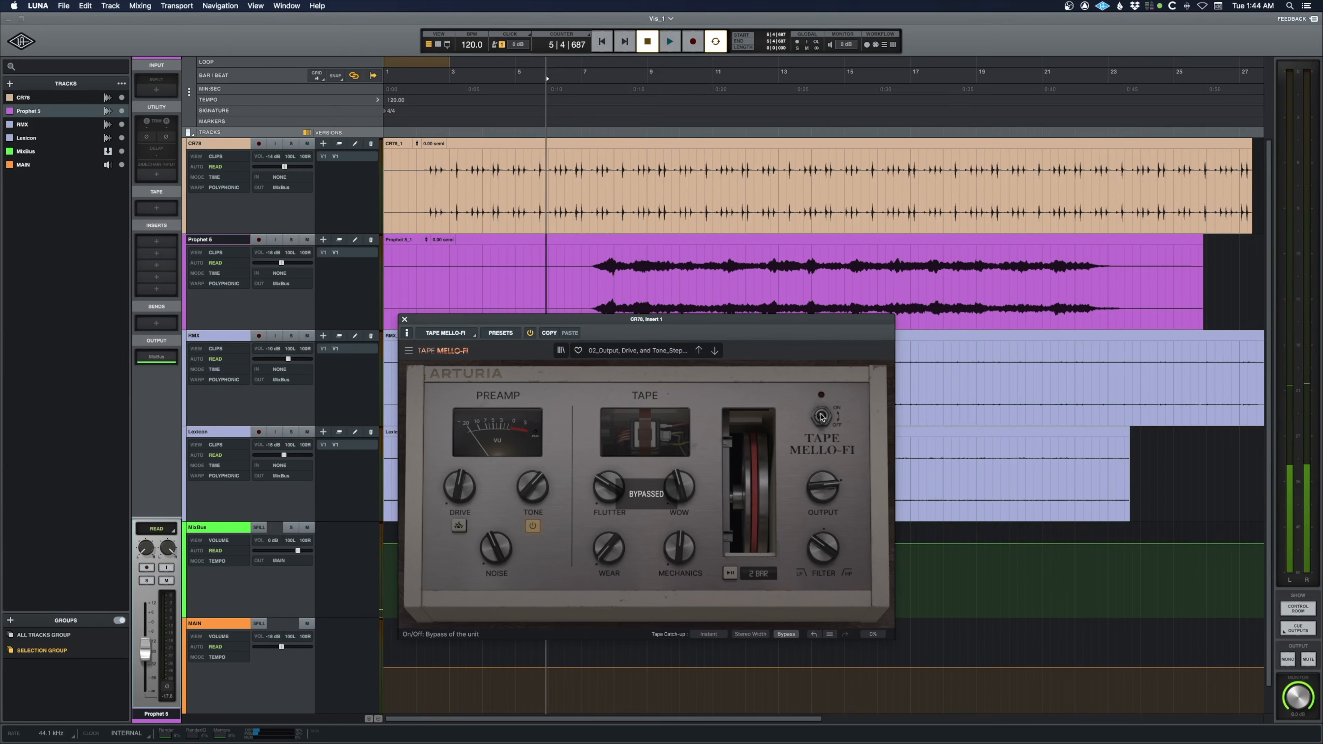
{"action": "key", "text": "space"}
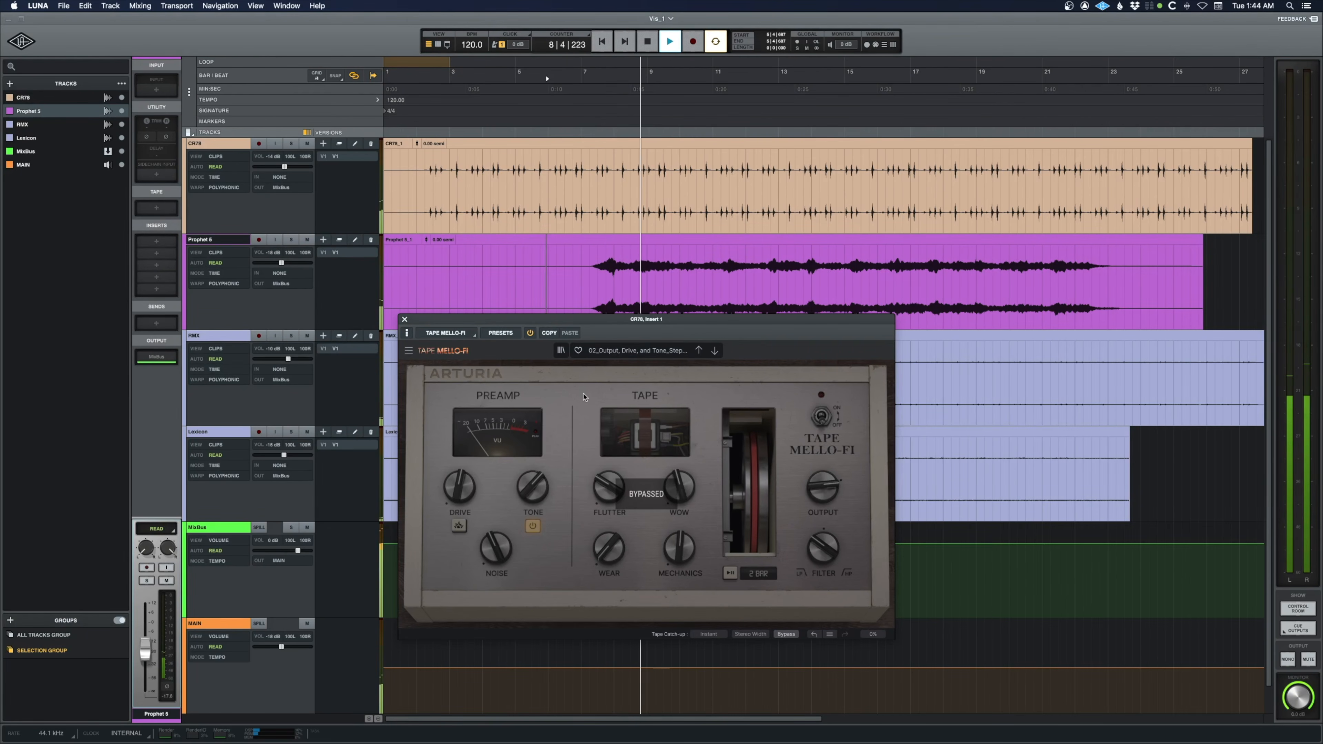
{"action": "key", "text": "space"}
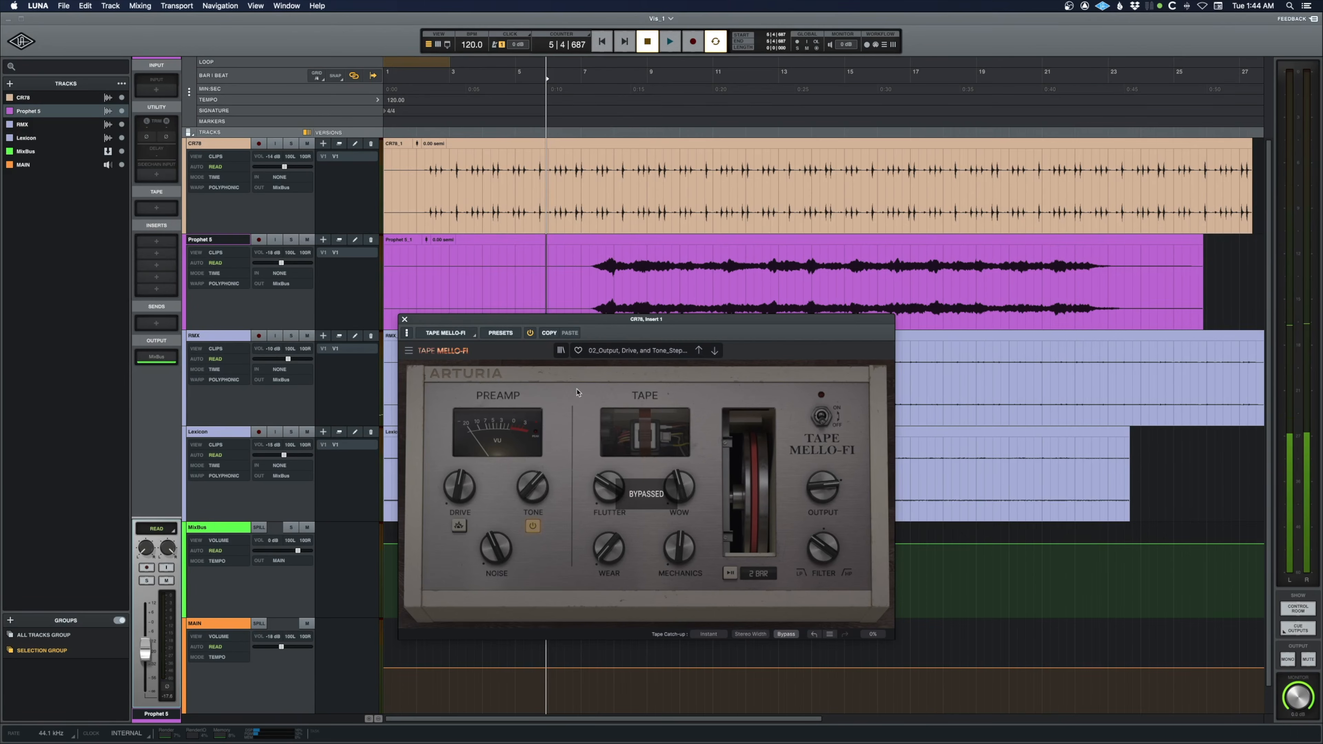
{"action": "left_click", "coordinate": [405, 320]}
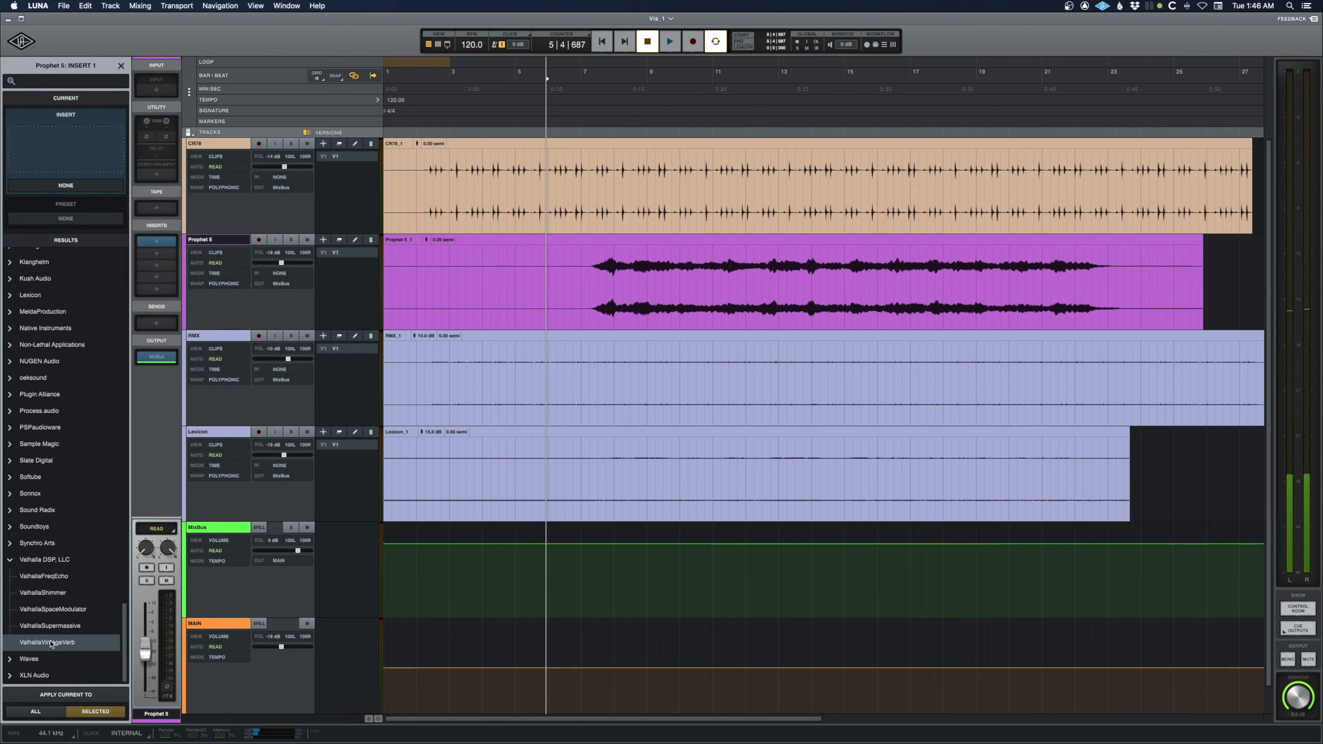
Insert ValhallaVintageVerb in the Prophet 5 track's first insert, move its window below the clip and set Mix to 0.0%
{"action": "left_click", "coordinate": [122, 66]}
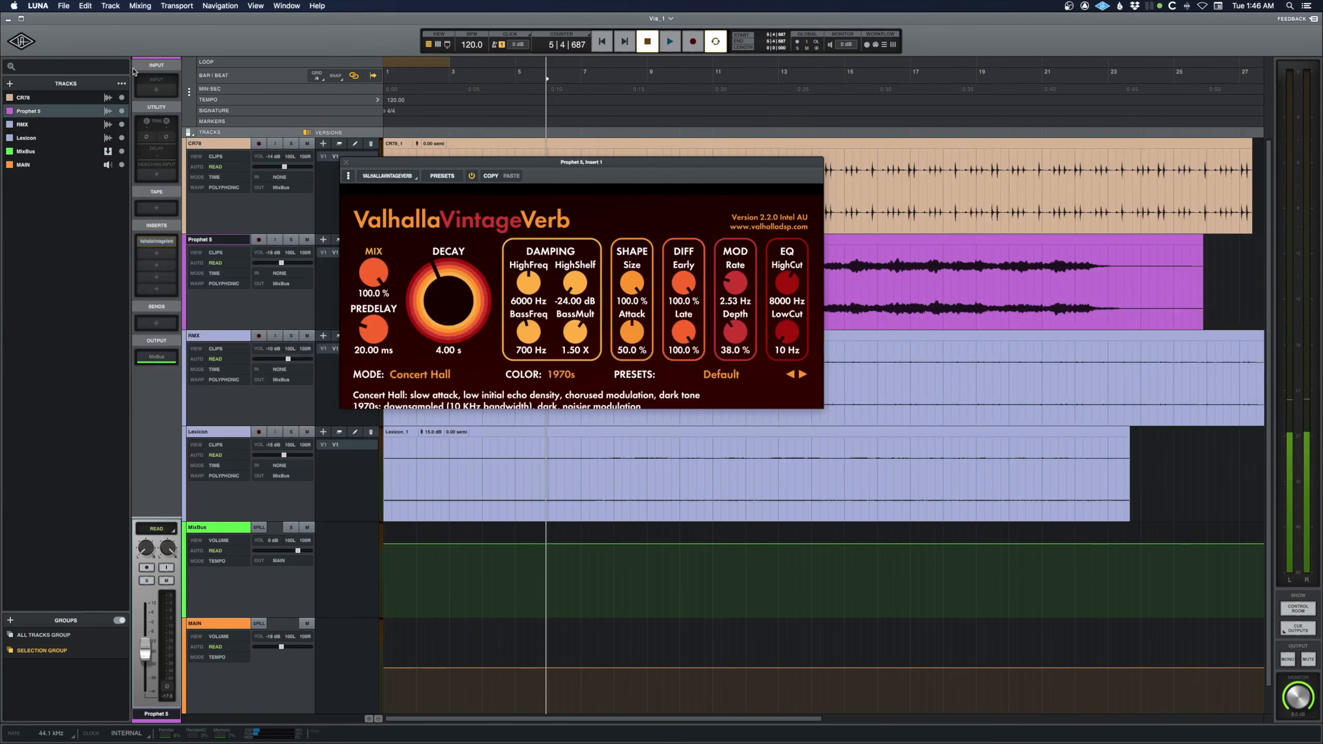
{"action": "left_click_drag", "start_coordinate": [605, 165], "coordinate": [692, 344]}
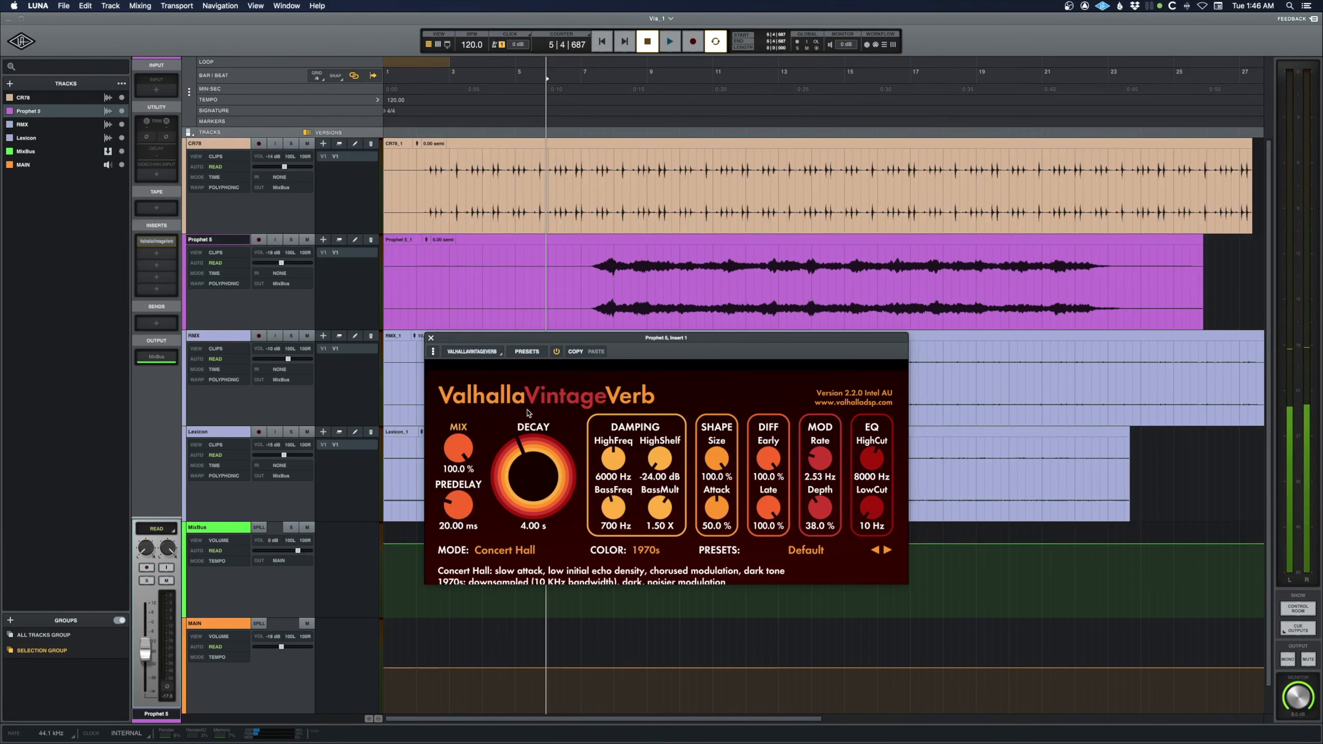
{"action": "left_click_drag", "start_coordinate": [473, 434], "coordinate": [465, 537]}
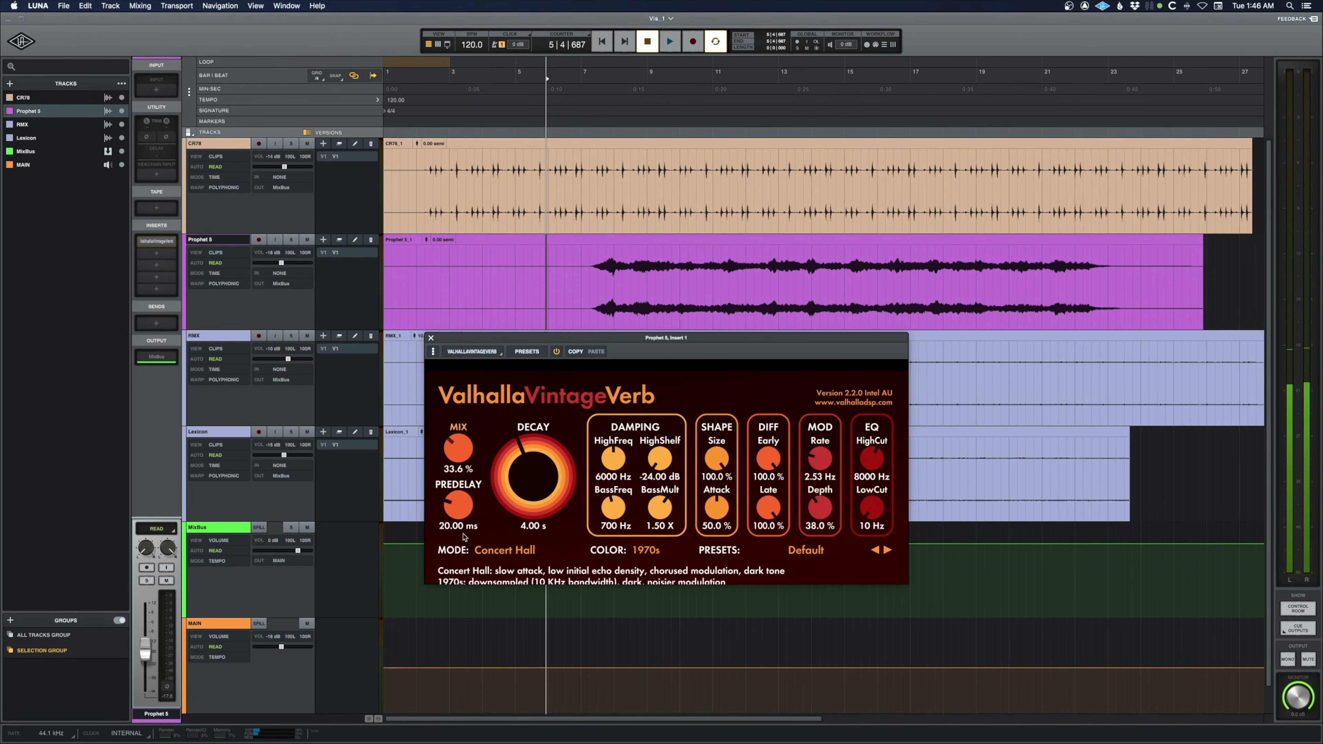
Solo Prophet 5, play it from where the synth part starts and set the reverb Mix to 23.8%
{"action": "left_click", "coordinate": [586, 262]}
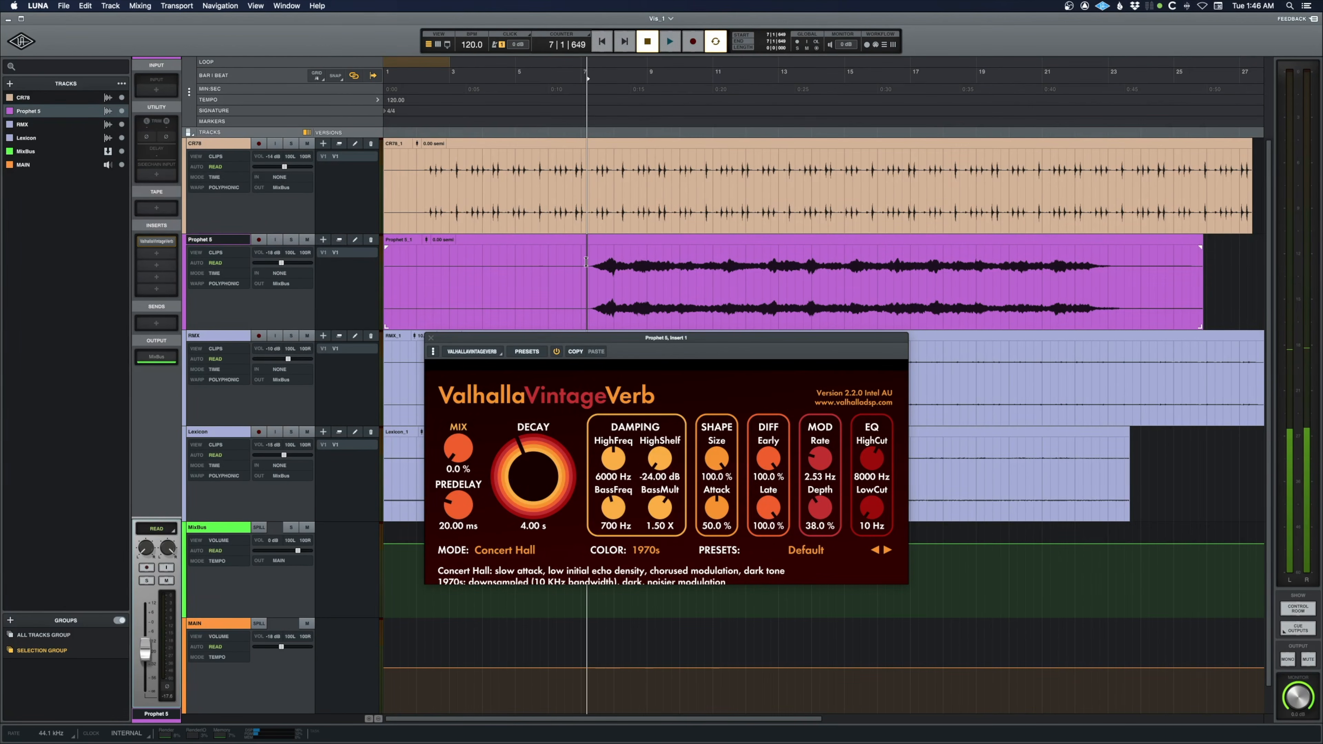
{"action": "left_click", "coordinate": [291, 240]}
{"action": "left_click_drag", "start_coordinate": [459, 452], "coordinate": [443, 397]}
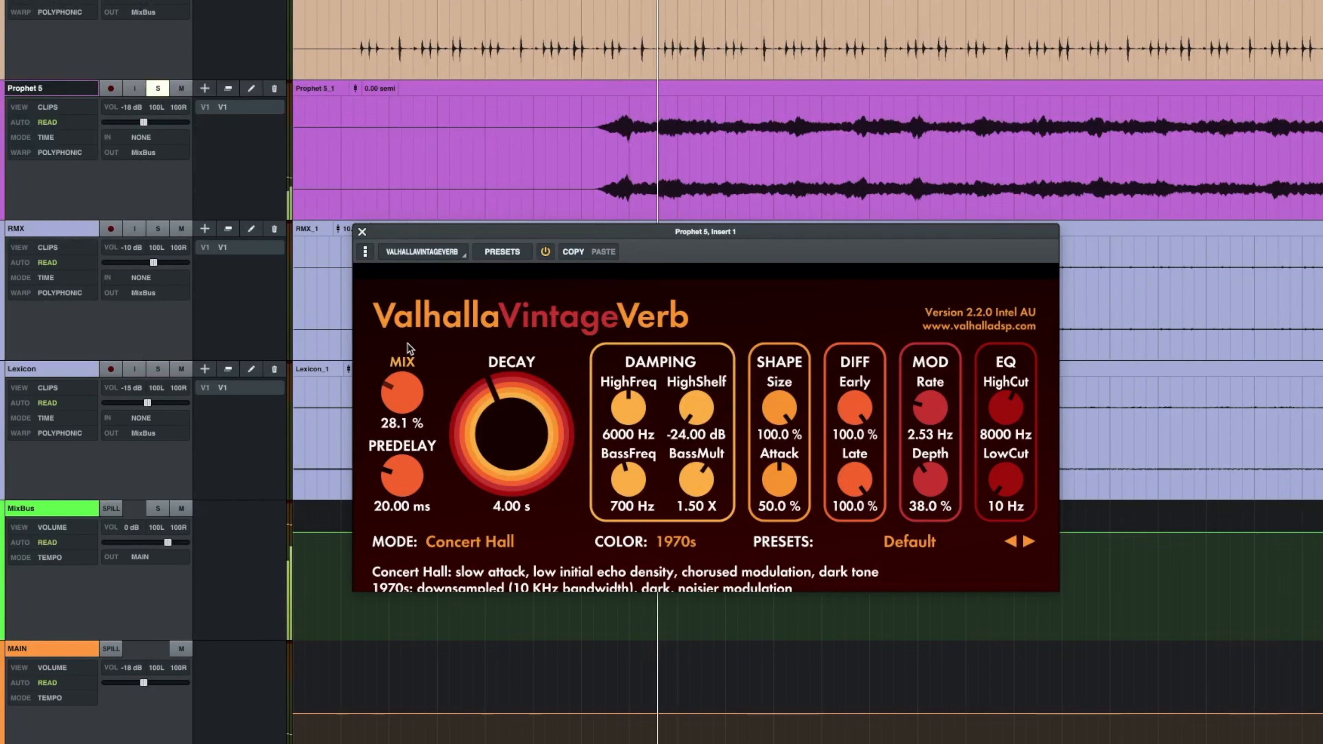
{"action": "left_click_drag", "start_coordinate": [408, 343], "coordinate": [407, 351]}
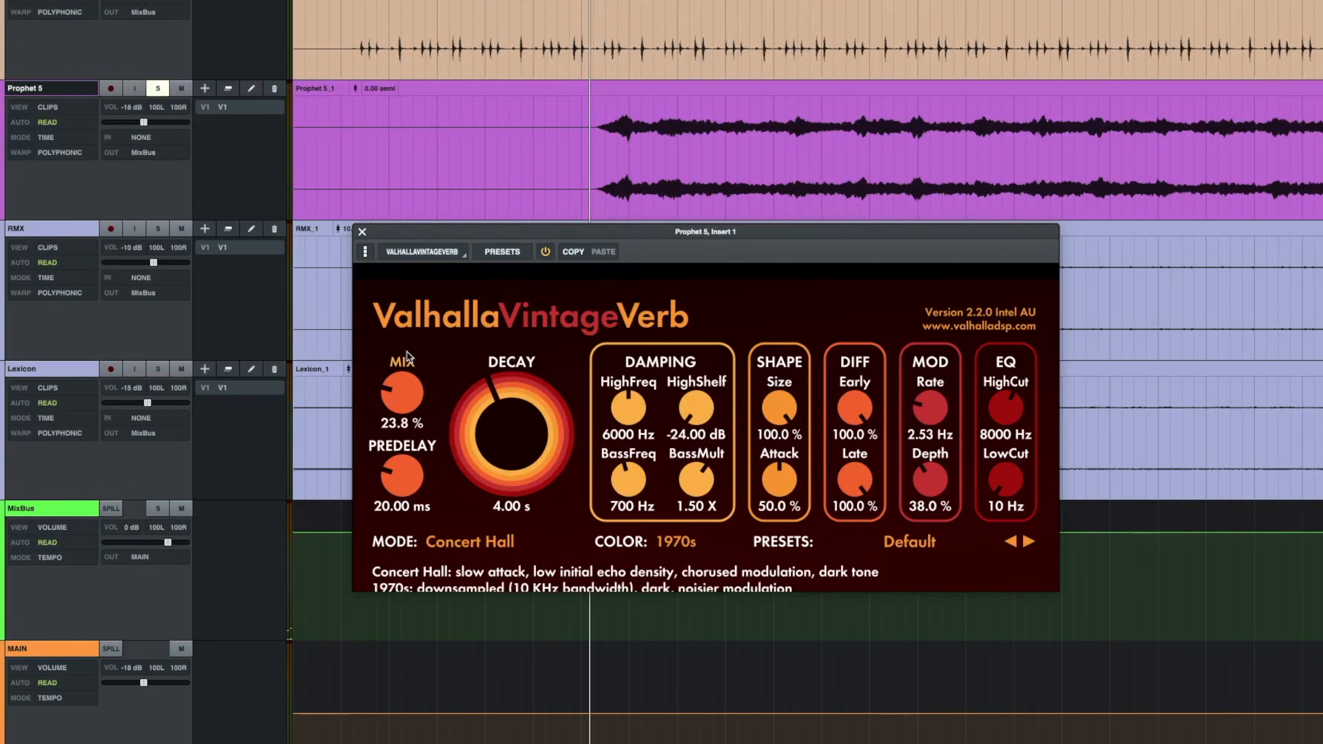
Change the reverb Color to 1980s and set the modulation Depth to 40.3% during playback
{"action": "left_click", "coordinate": [679, 546]}
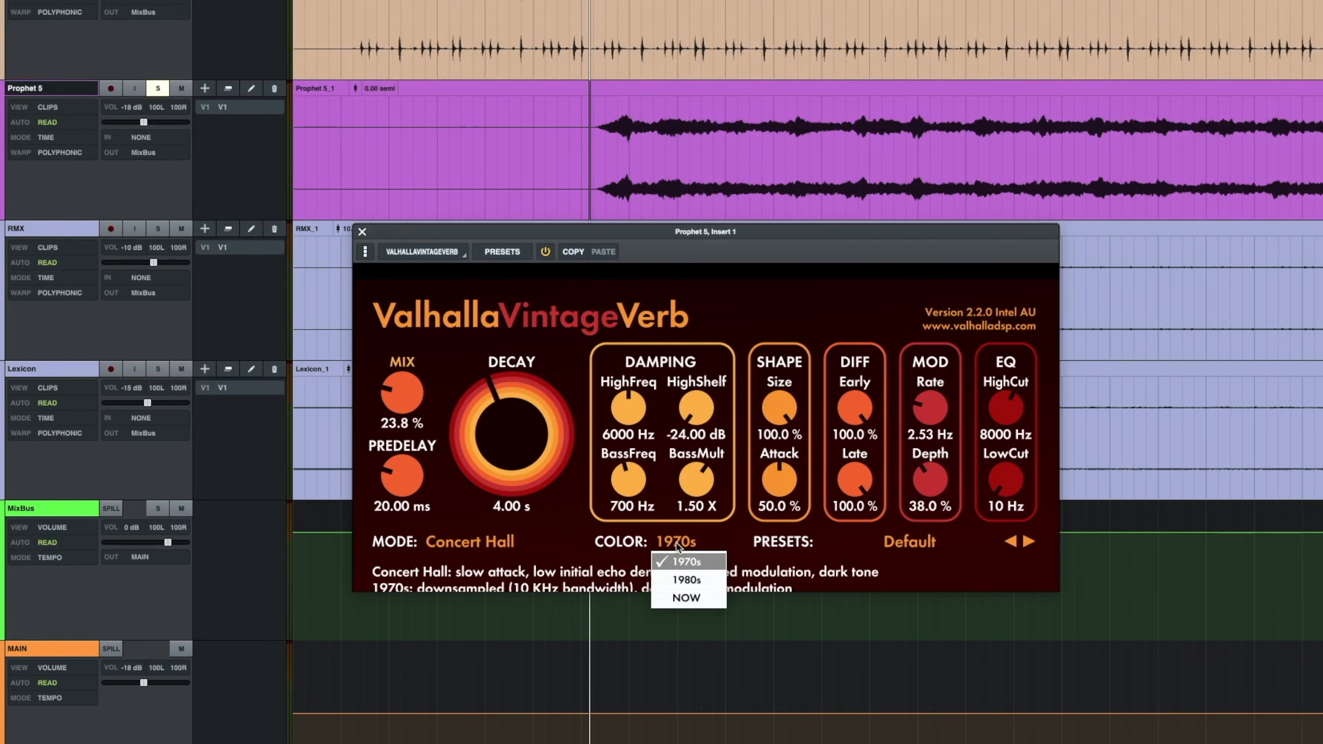
{"action": "left_click", "coordinate": [680, 582]}
{"action": "key", "text": "space"}
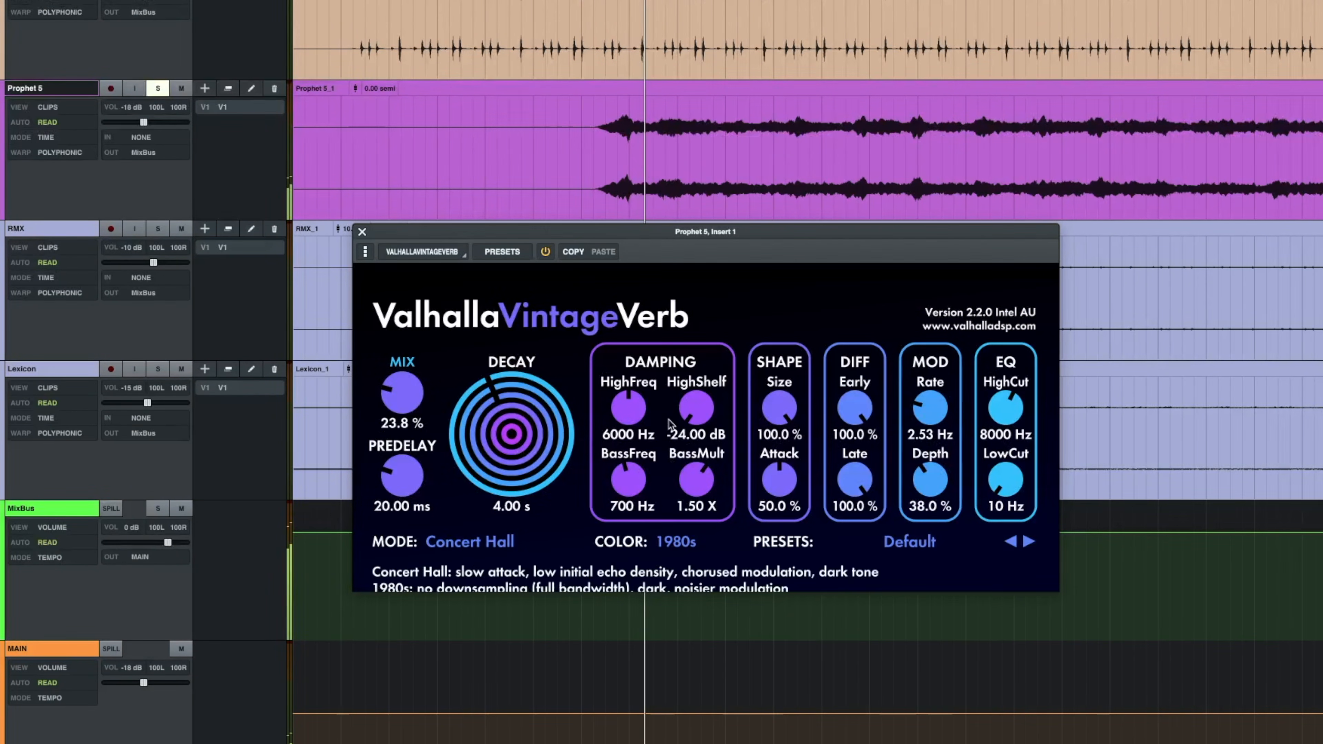
{"action": "left_click_drag", "start_coordinate": [933, 473], "coordinate": [933, 467]}
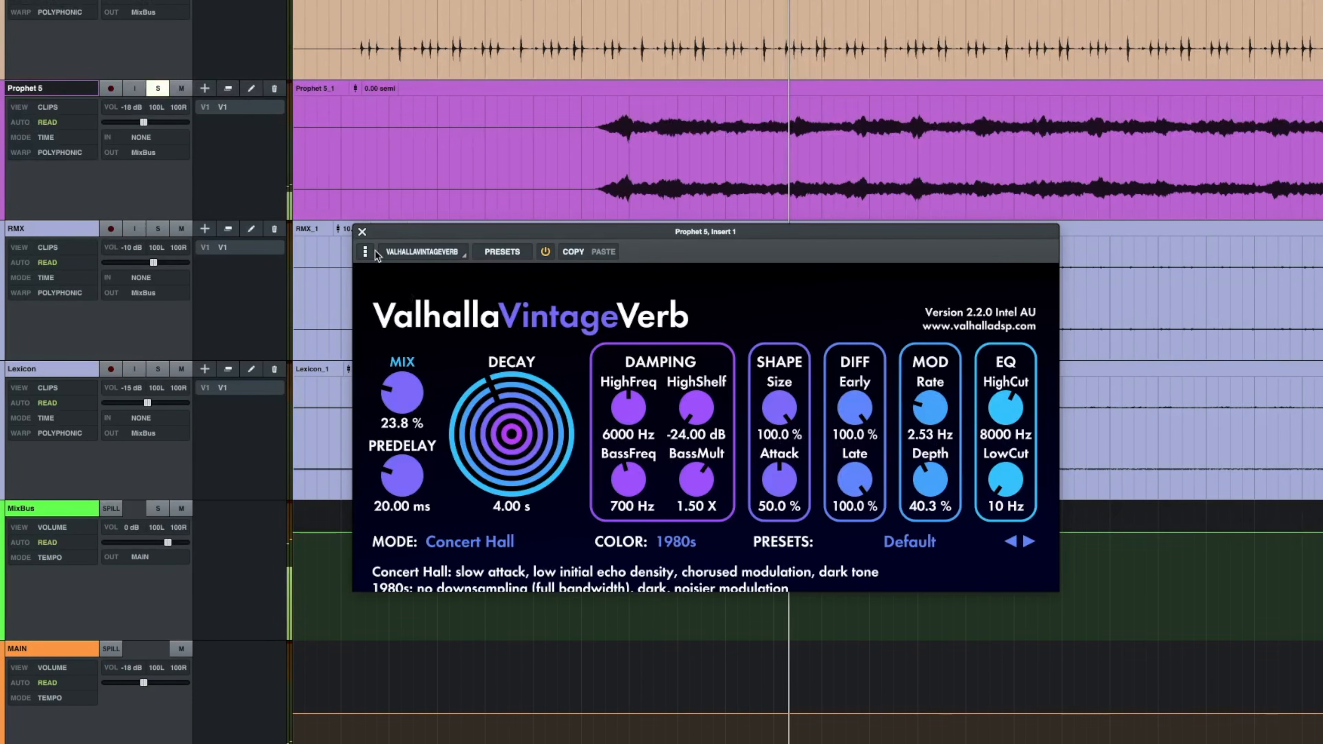
Close the ValhallaVintageVerb window, stop playback and unsolo the Prophet 5 track
{"action": "left_click", "coordinate": [364, 231]}
{"action": "key", "text": "space"}
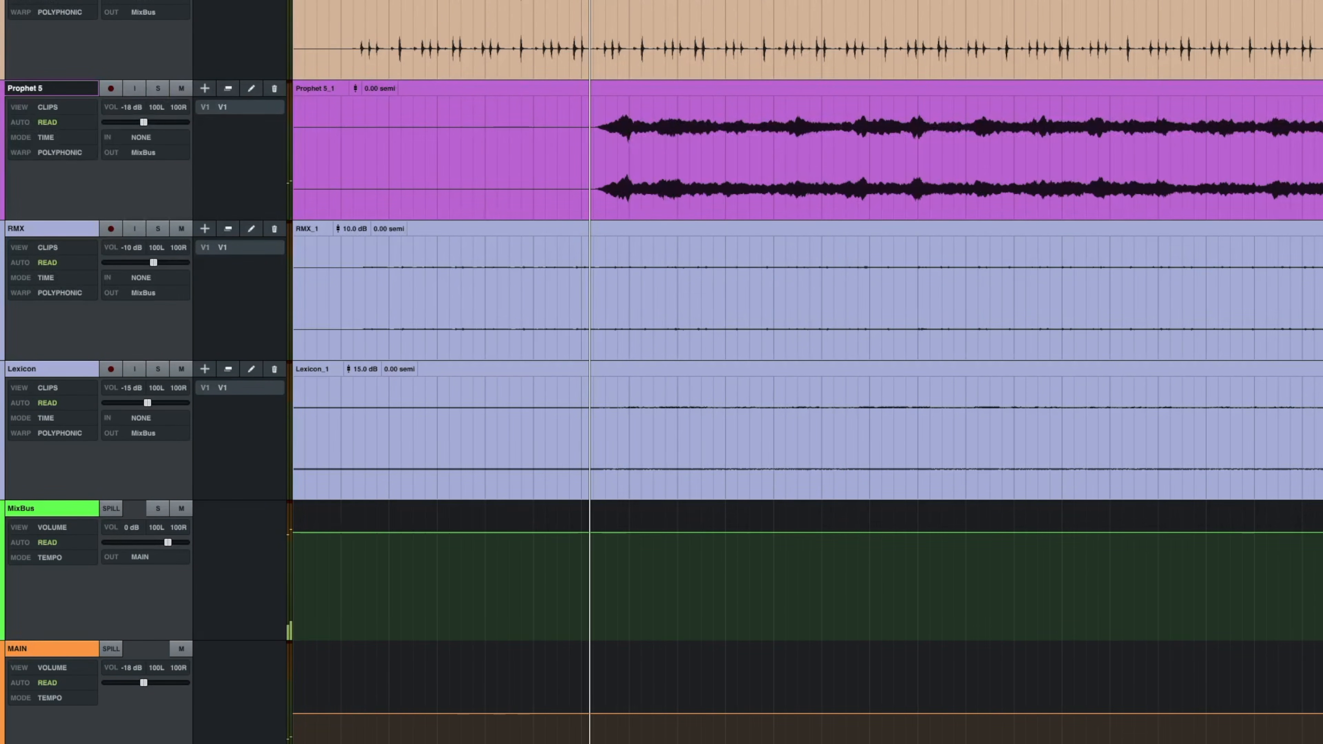
{"action": "key", "text": "Escape"}
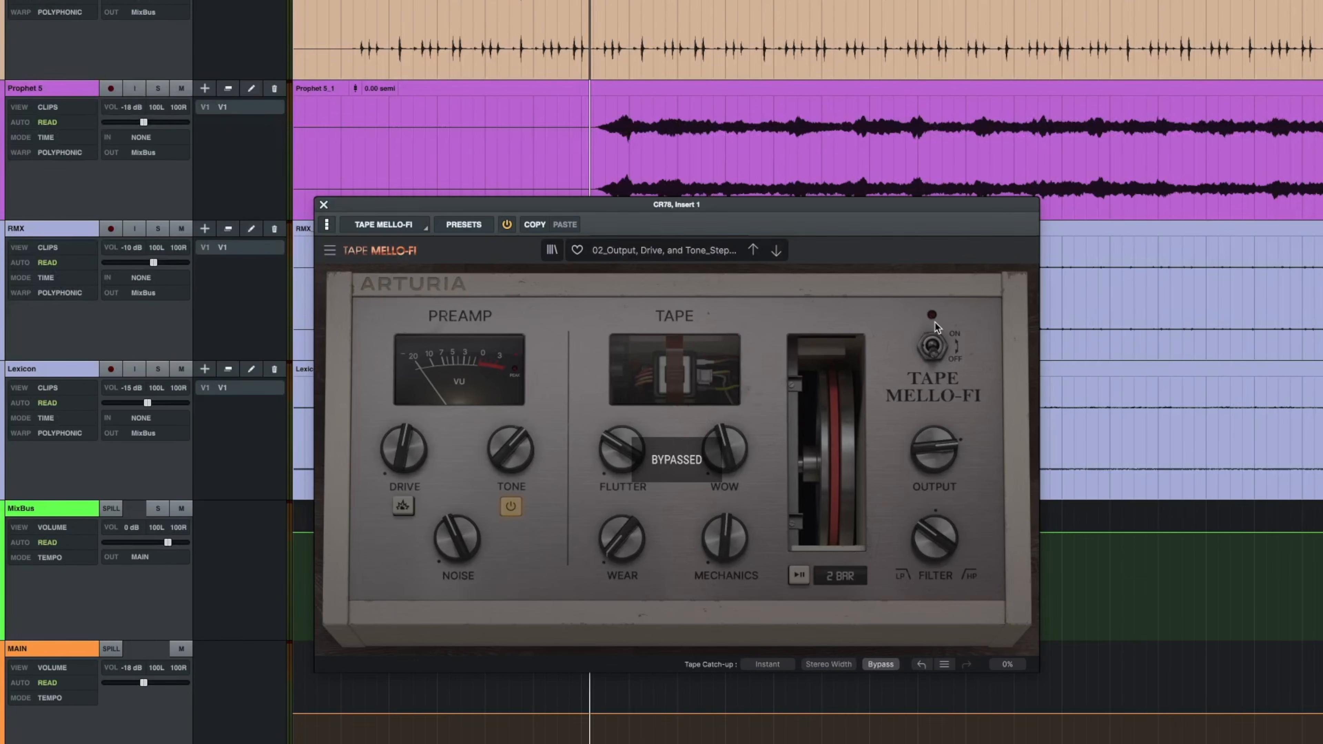
Engage Tape MELLO-FI on CR78 during playback, lower its Noise, set Mechanics to -36.3 dB and close the plug-in window
{"action": "left_click", "coordinate": [934, 348]}
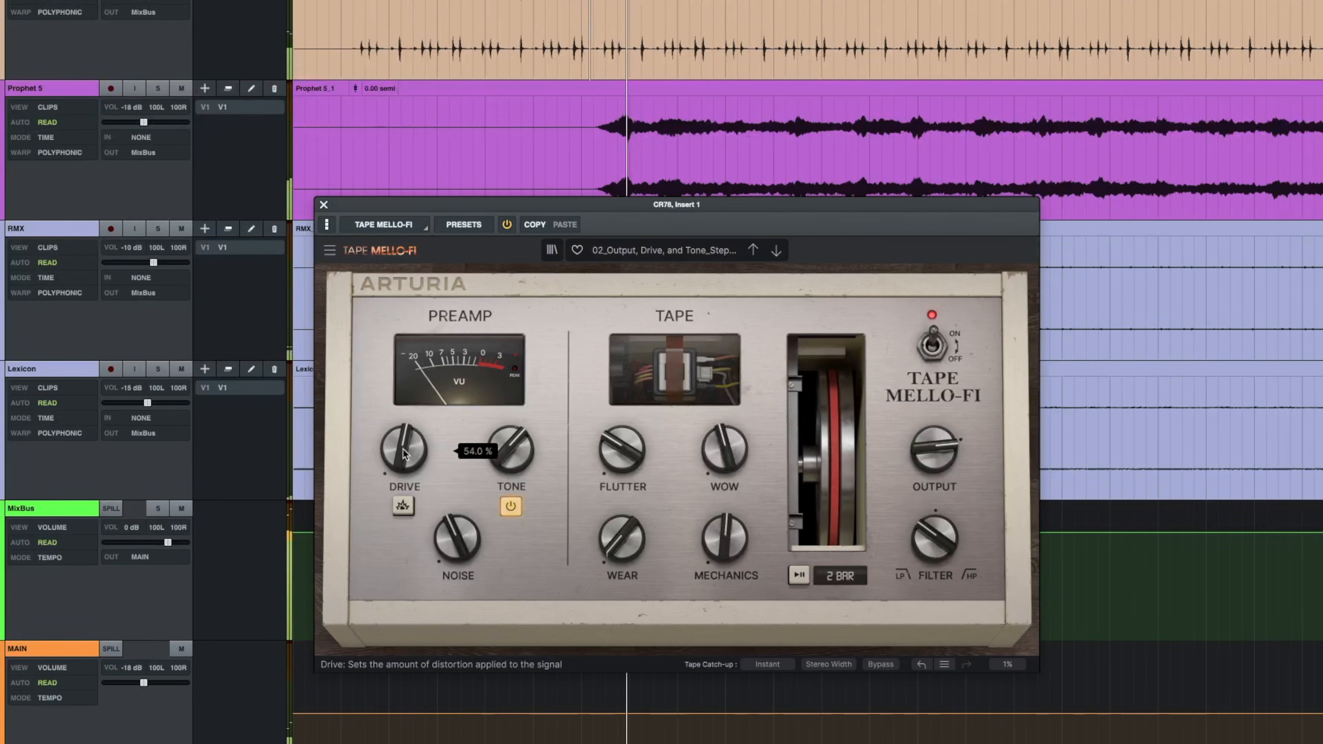
{"action": "mouse_move", "coordinate": [935, 539]}
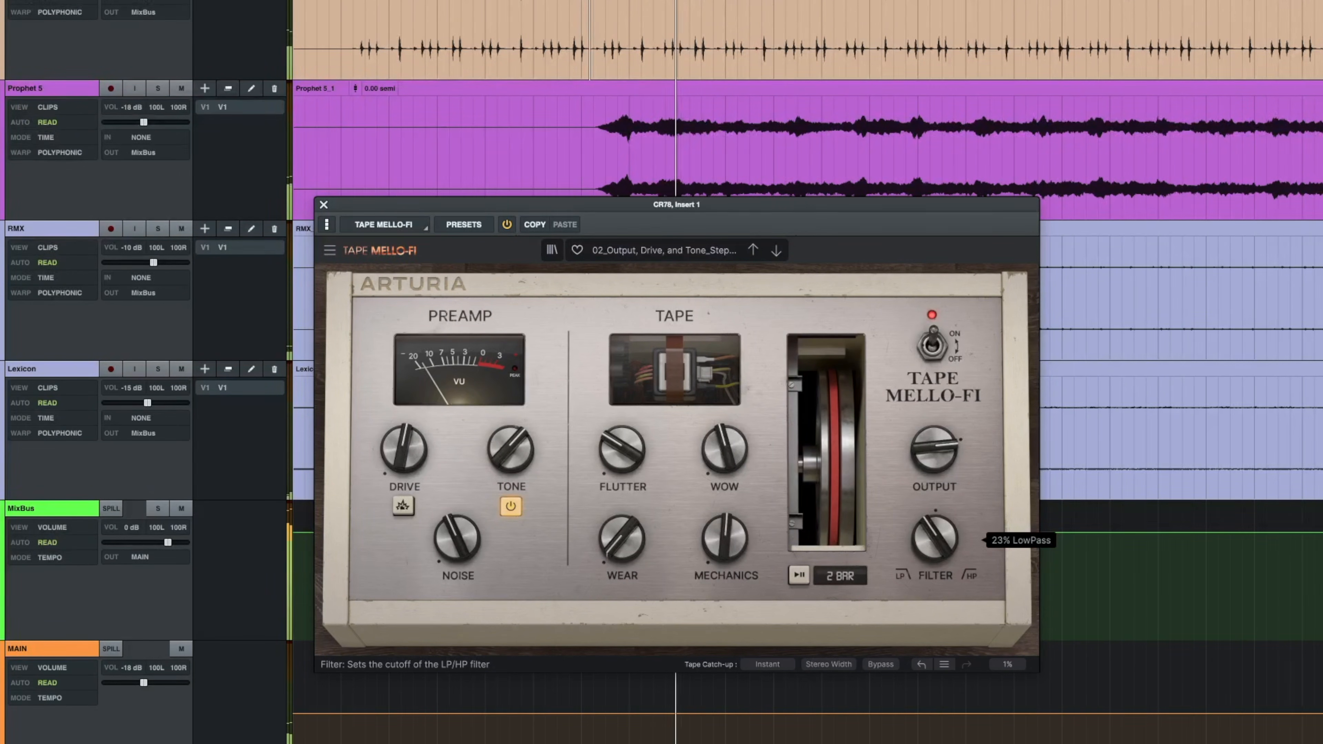
{"action": "mouse_move", "coordinate": [457, 539]}
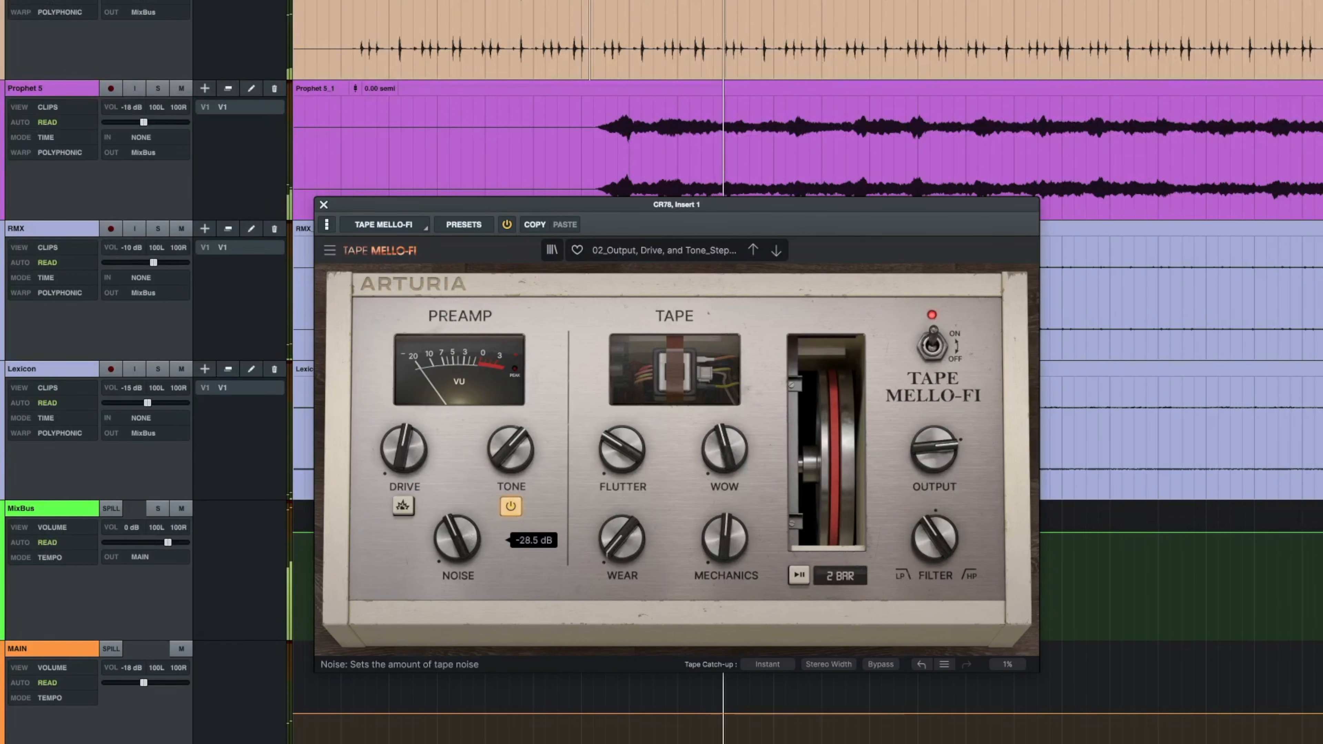
{"action": "left_click_drag", "start_coordinate": [457, 539], "coordinate": [457, 560]}
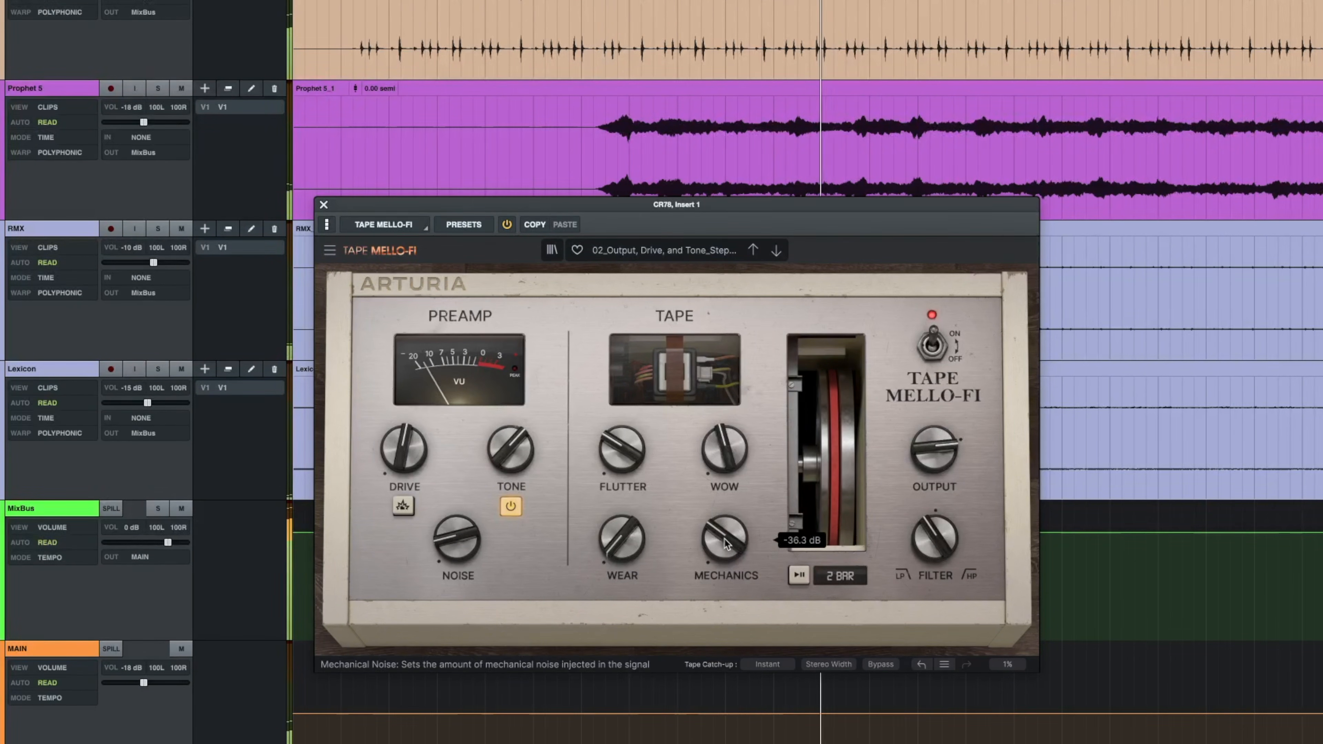
{"action": "mouse_move", "coordinate": [934, 538]}
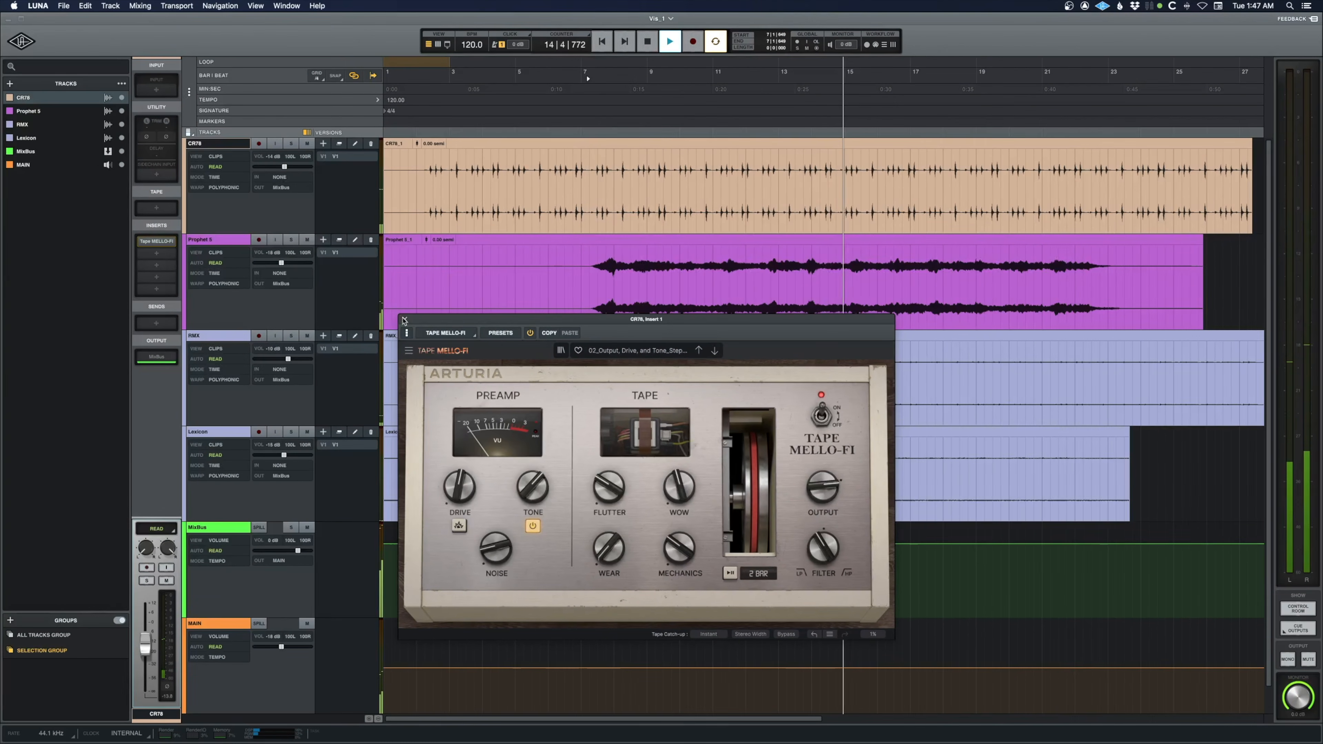
{"action": "left_click", "coordinate": [367, 270]}
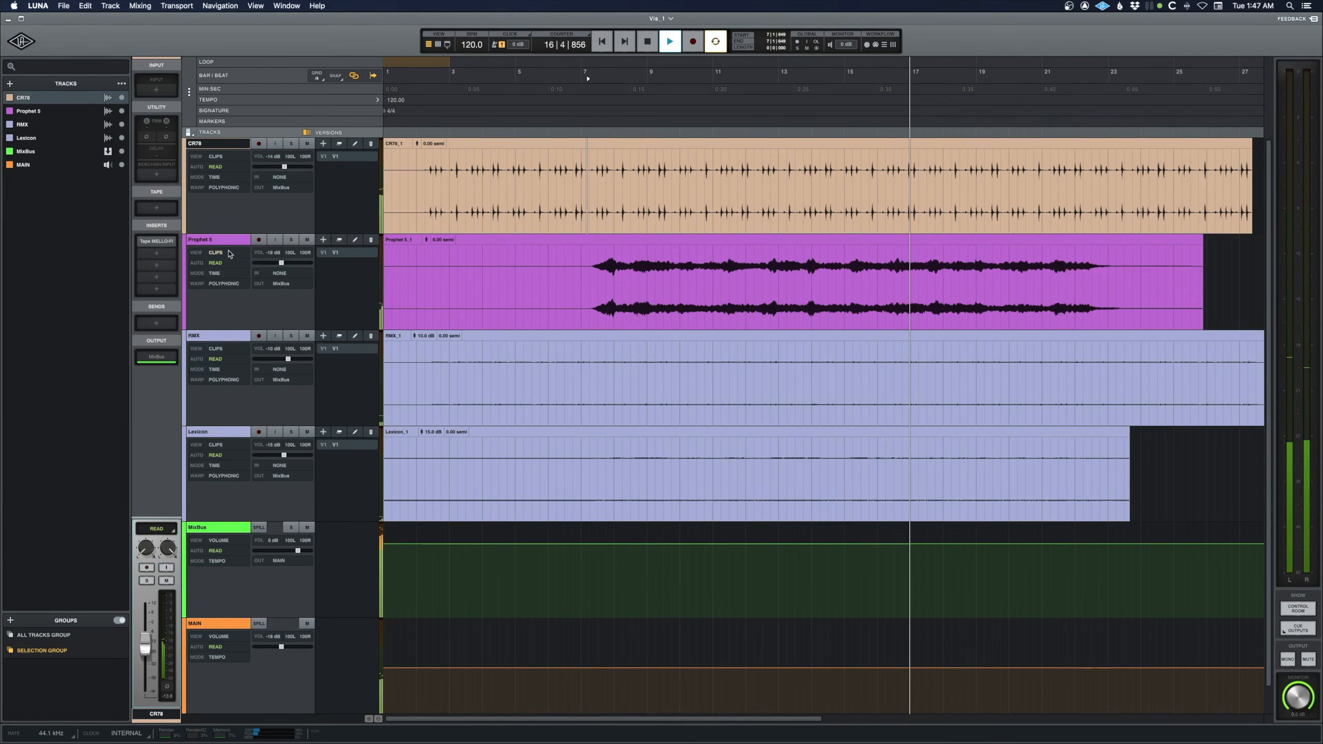
Examine the mix levels in the Decibel meter on MAIN during playback, stop the transport and close the meter
{"action": "left_click", "coordinate": [226, 240]}
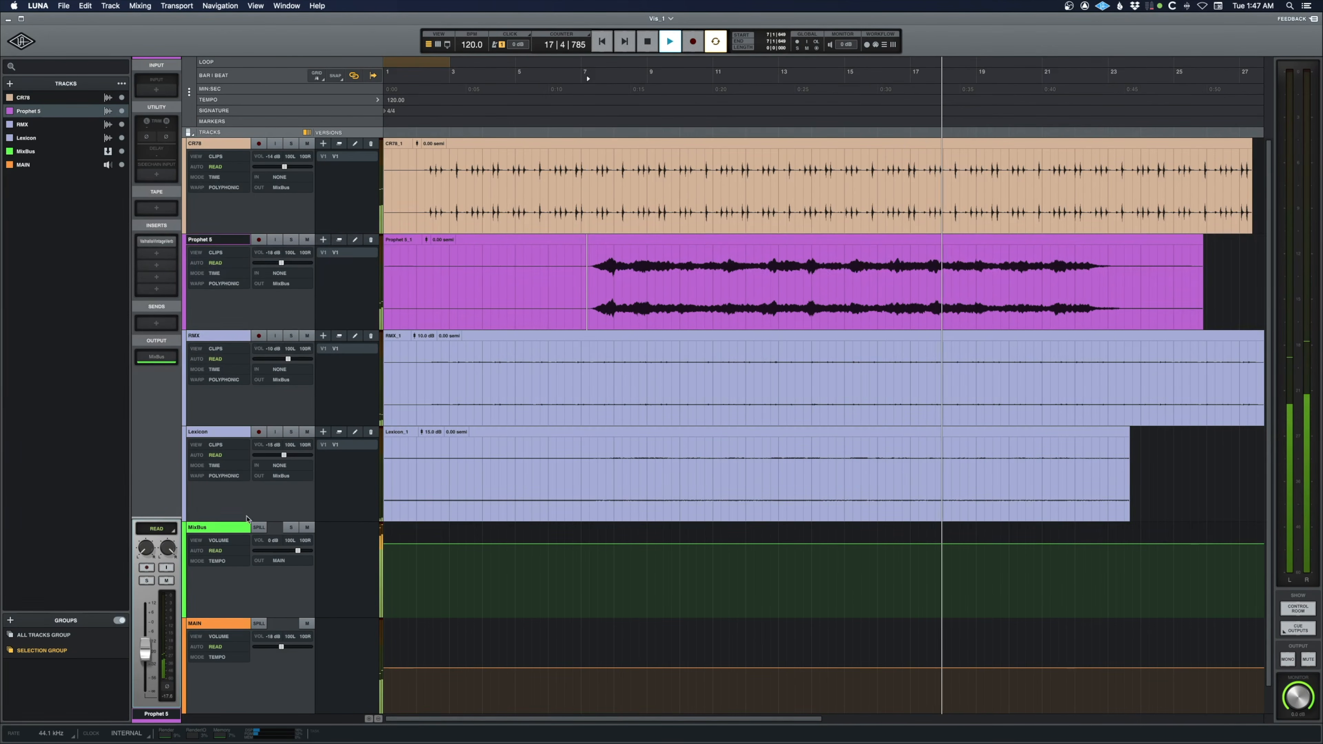
{"action": "left_click", "coordinate": [219, 624]}
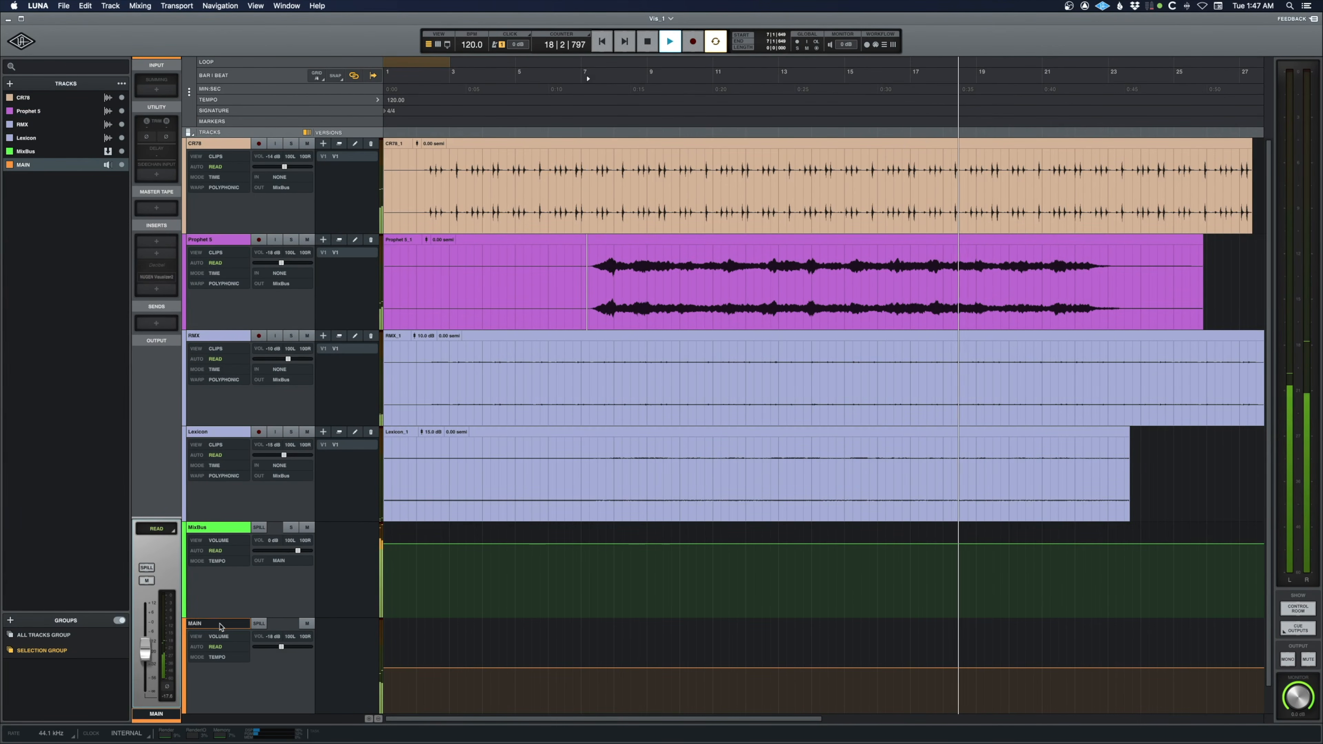
{"action": "left_click", "coordinate": [157, 266]}
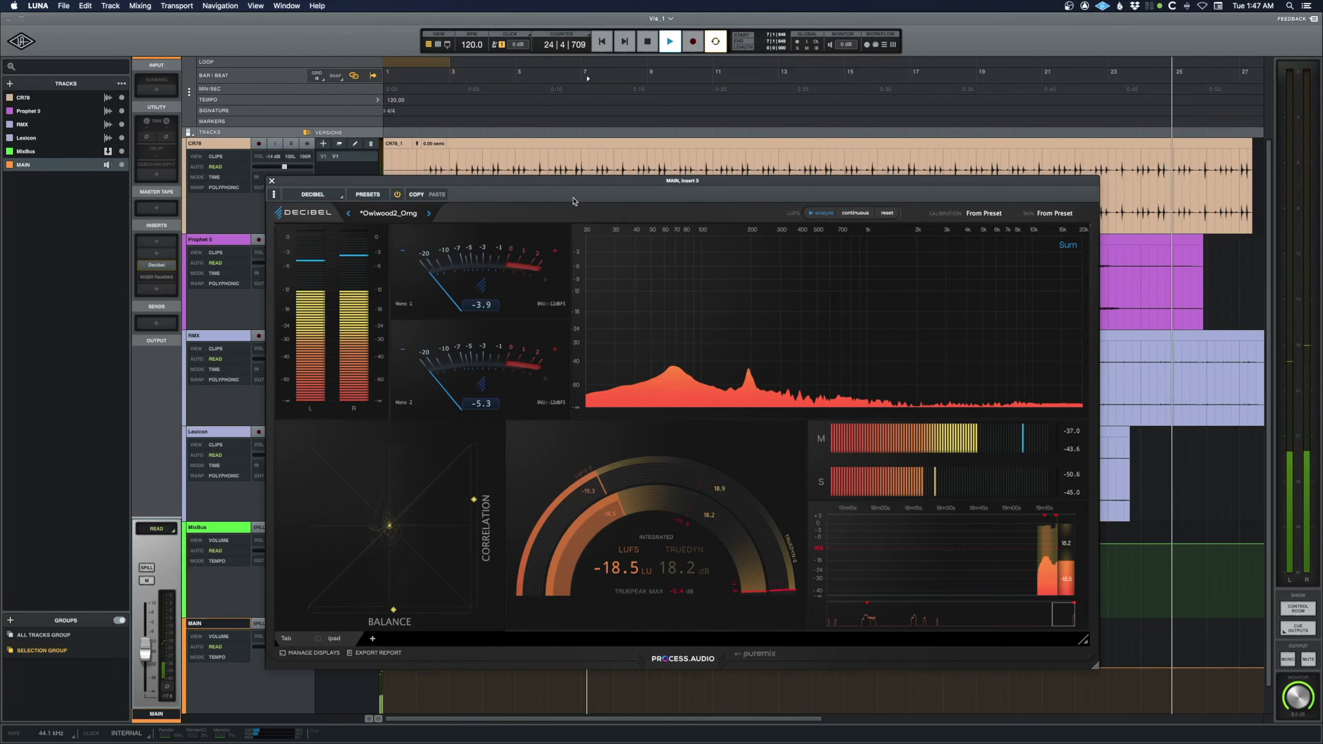
{"action": "key", "text": "space"}
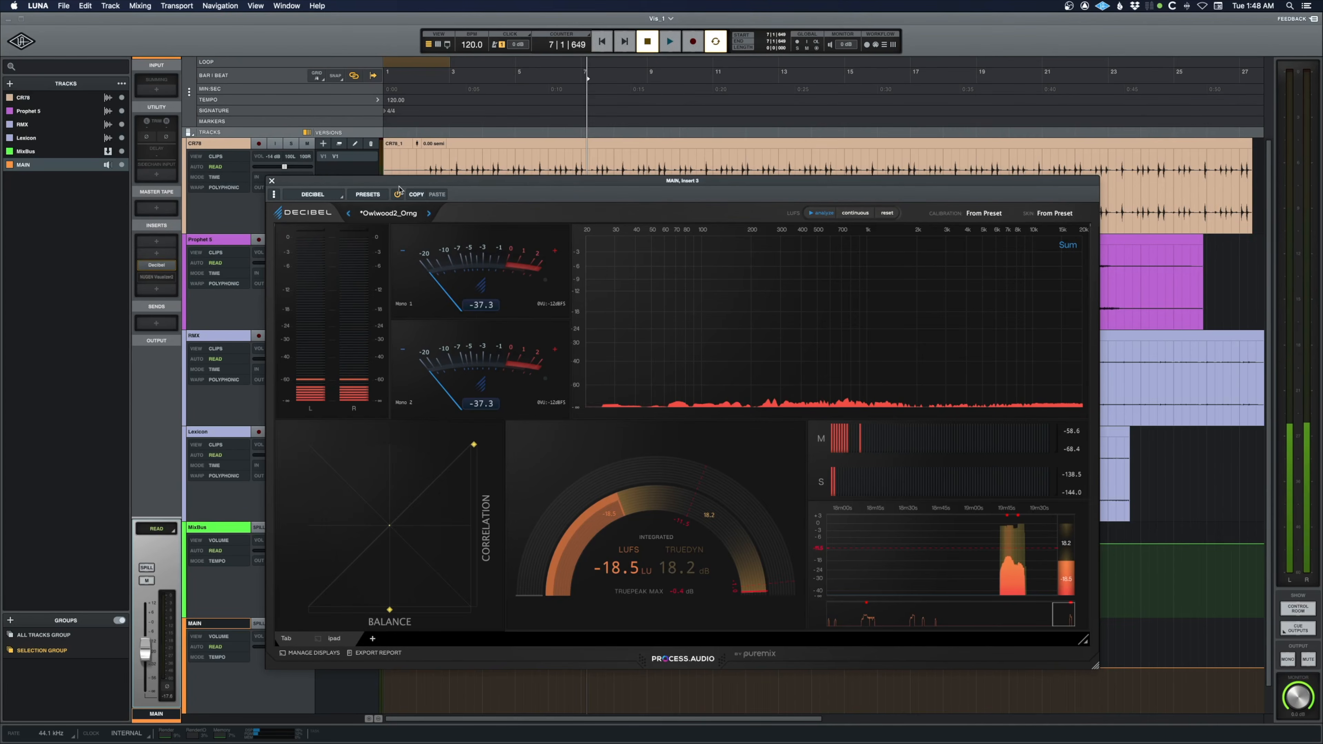
{"action": "left_click", "coordinate": [271, 181]}
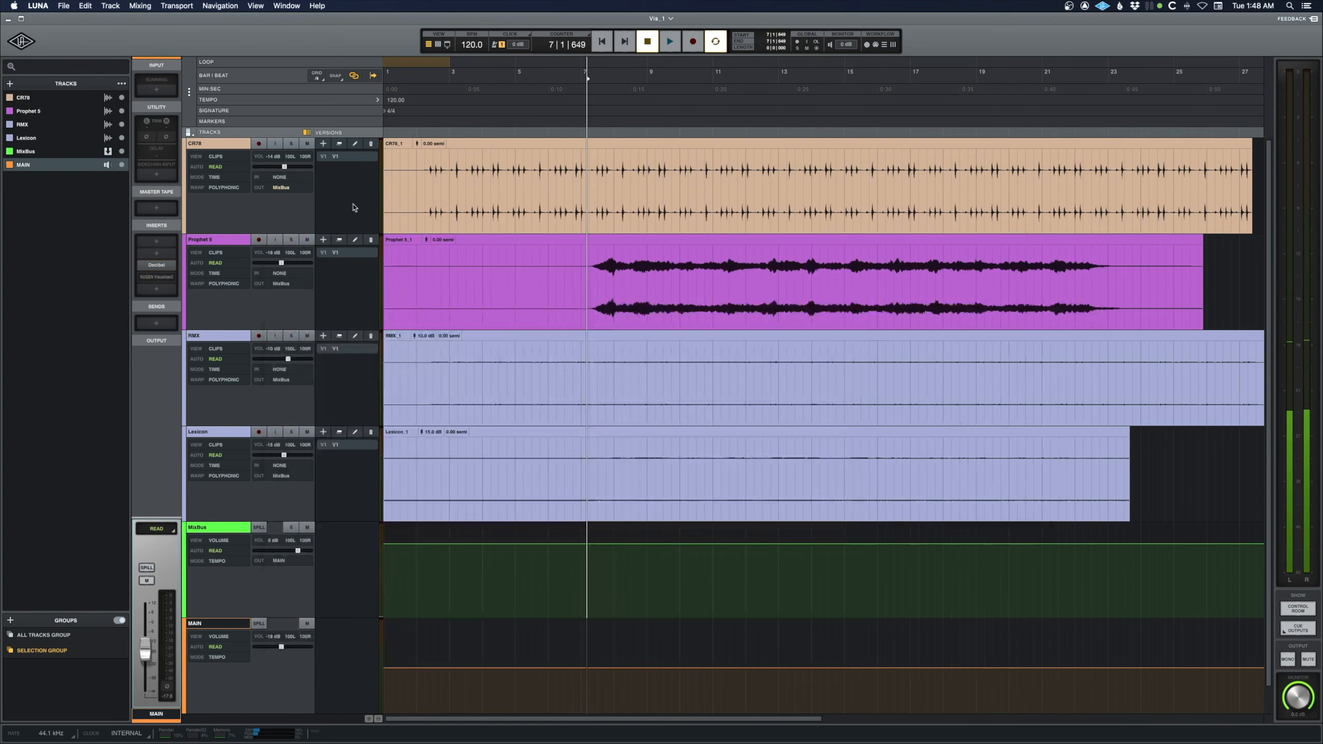
Place the playhead at bar 2 in the Prophet 5 clip
{"action": "left_click", "coordinate": [418, 267]}
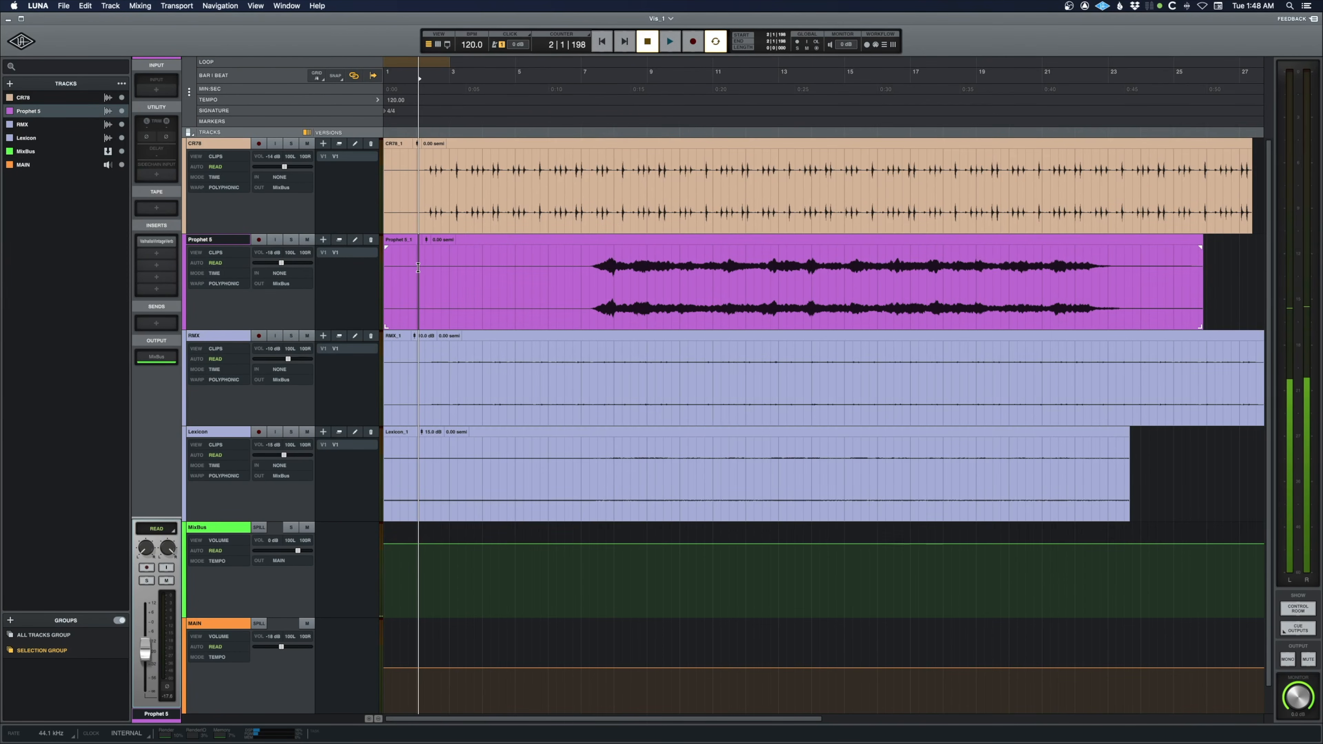